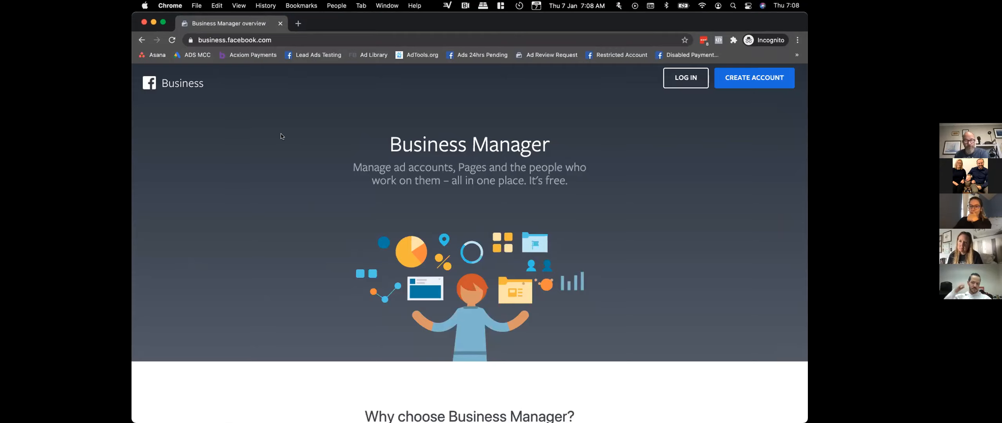
# - Look over the Business Manager overview address and its account creation page, and close that page
pyautogui.click(234, 36)
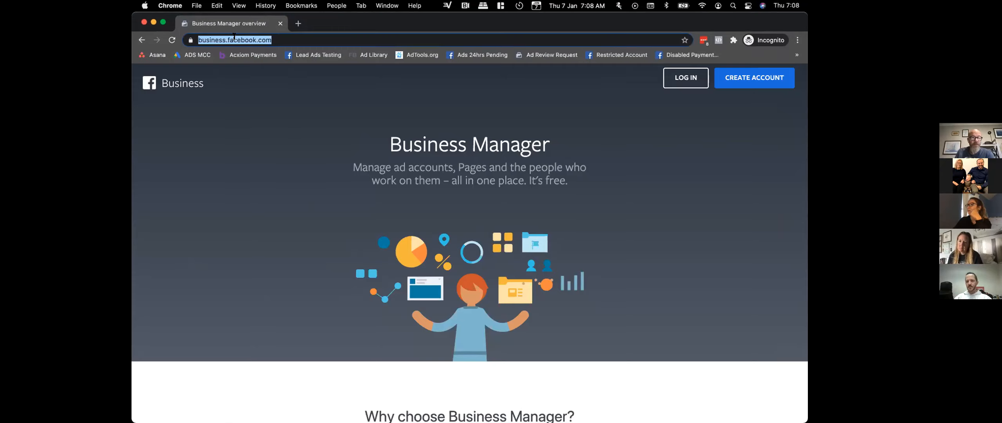
pyautogui.click(310, 40)
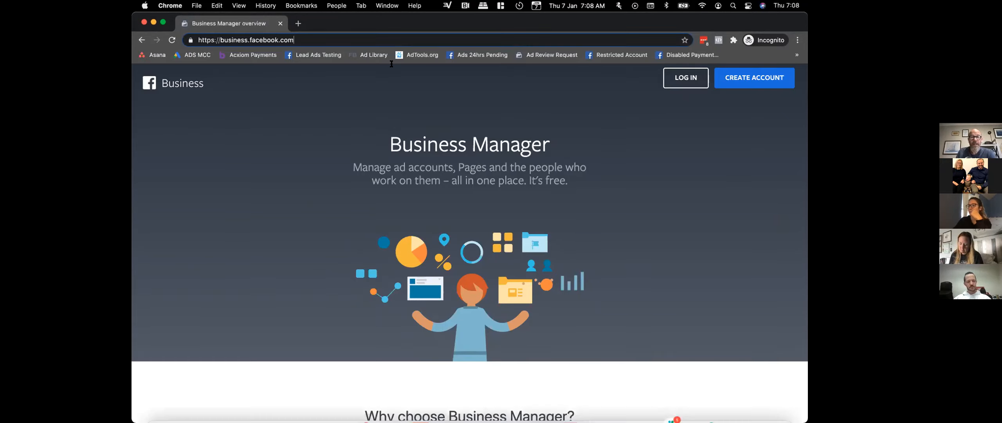
pyautogui.moveTo(270, 395); pyautogui.dragTo(395, 74)
pyautogui.moveTo(422, 34); pyautogui.dragTo(419, 12)
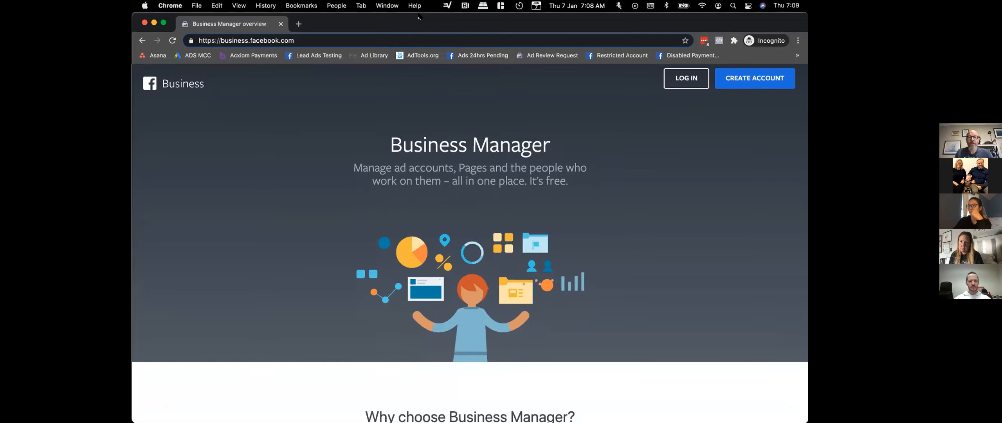
pyautogui.click(367, 104)
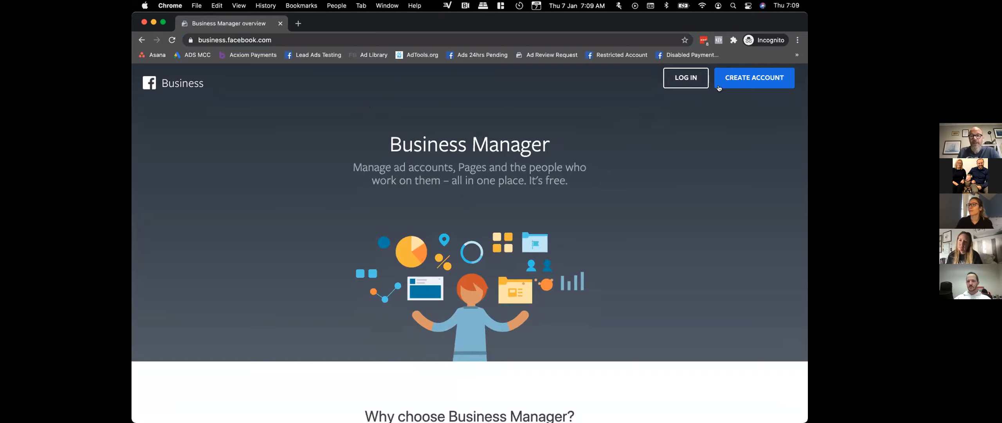
pyautogui.click(742, 76)
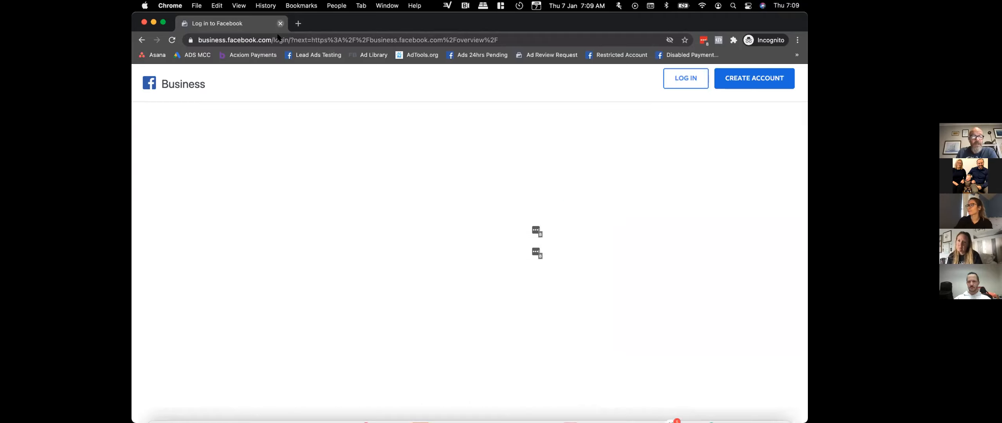
pyautogui.click(281, 23)
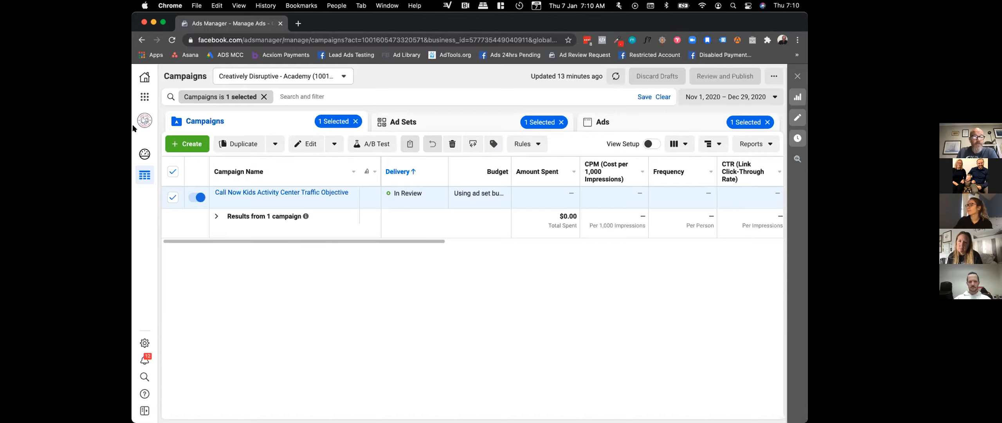
# - Review the selected campaign at the ad set and ad levels, and return to the campaign list
pyautogui.click(144, 94)
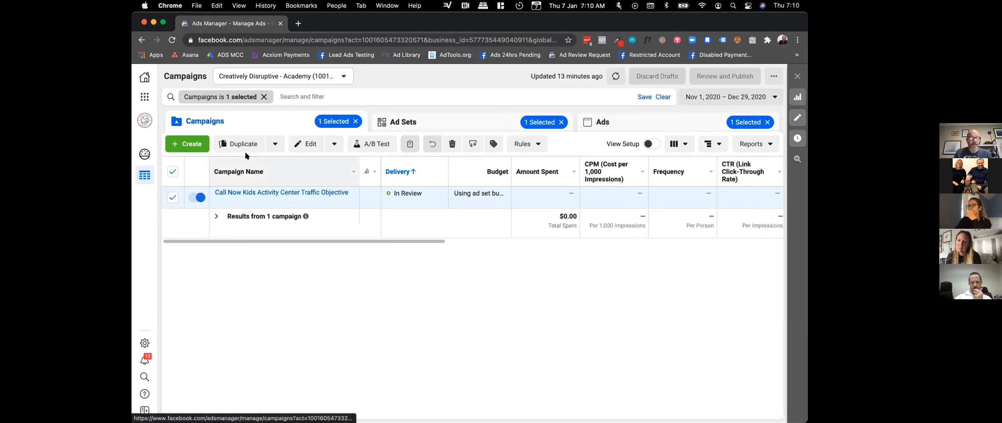
pyautogui.click(418, 120)
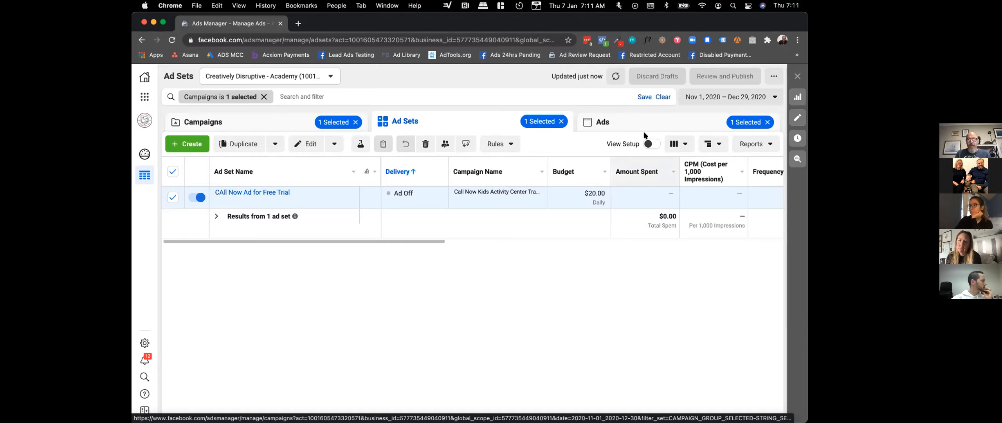
pyautogui.click(625, 123)
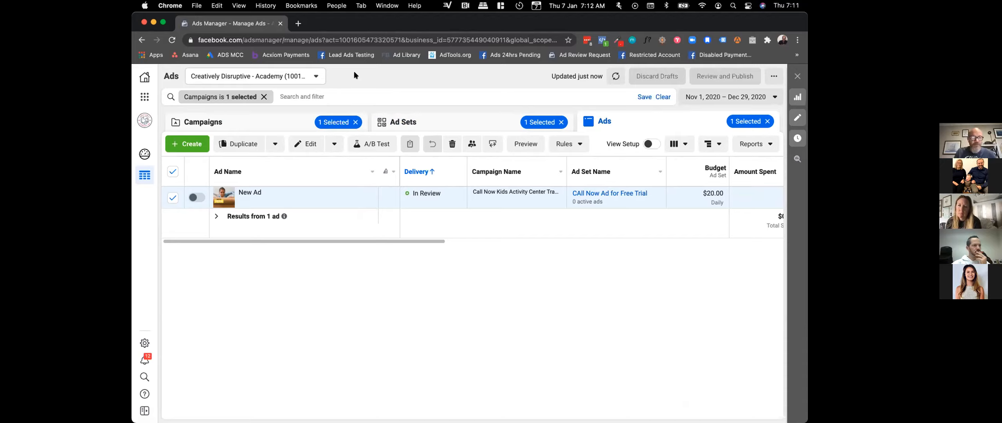
pyautogui.click(236, 117)
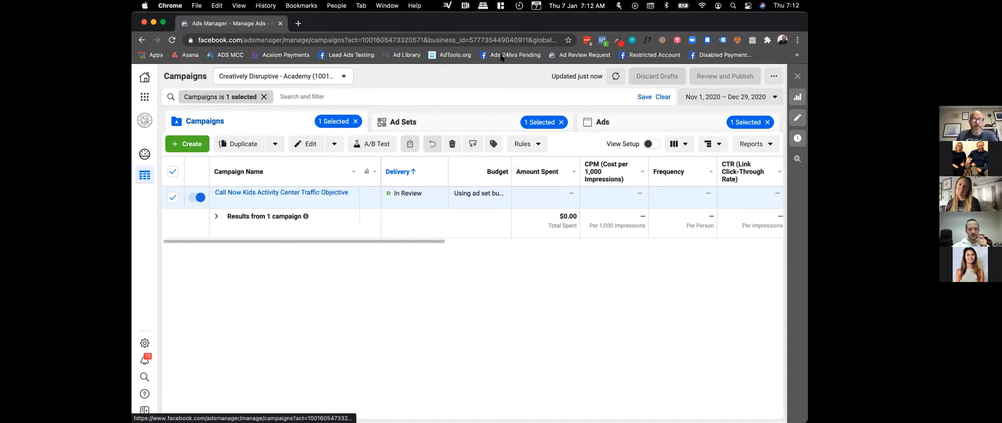
# - Examine the buying type and the awareness, consideration and conversion objectives offered for a new campaign, and close without creating one
pyautogui.click(184, 143)
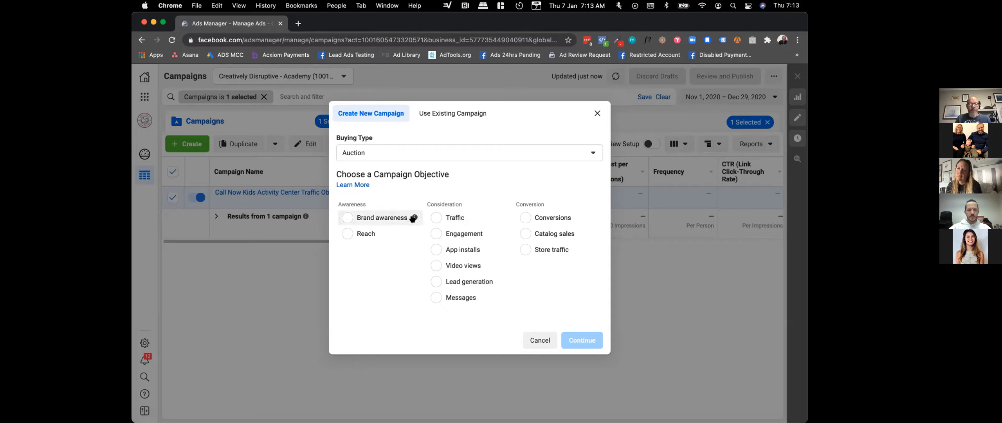
pyautogui.moveTo(408, 234)
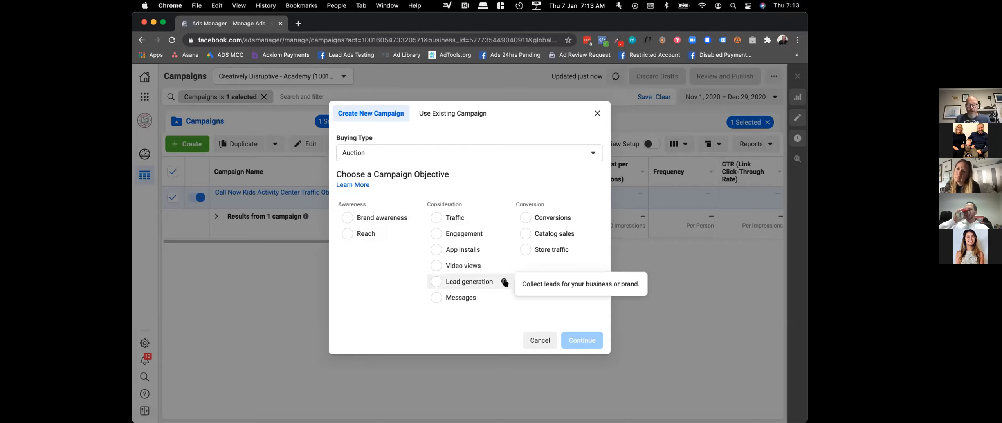
pyautogui.moveTo(499, 258)
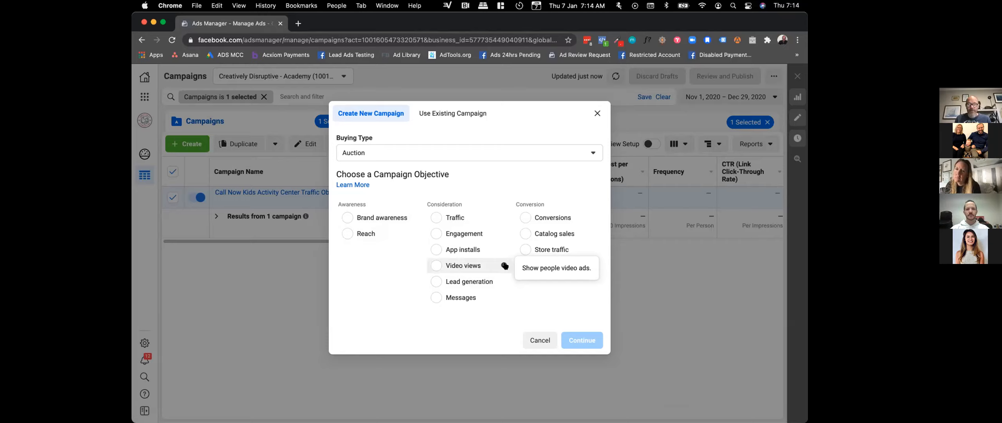
pyautogui.moveTo(503, 232)
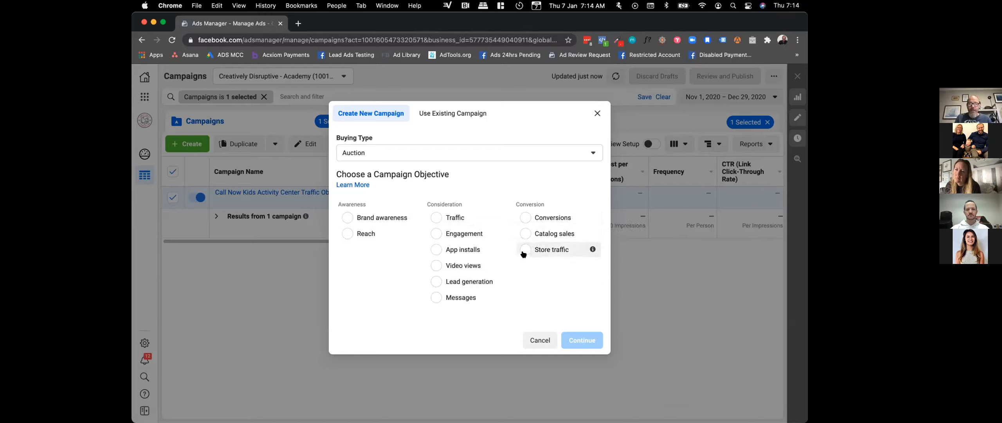
pyautogui.moveTo(503, 218)
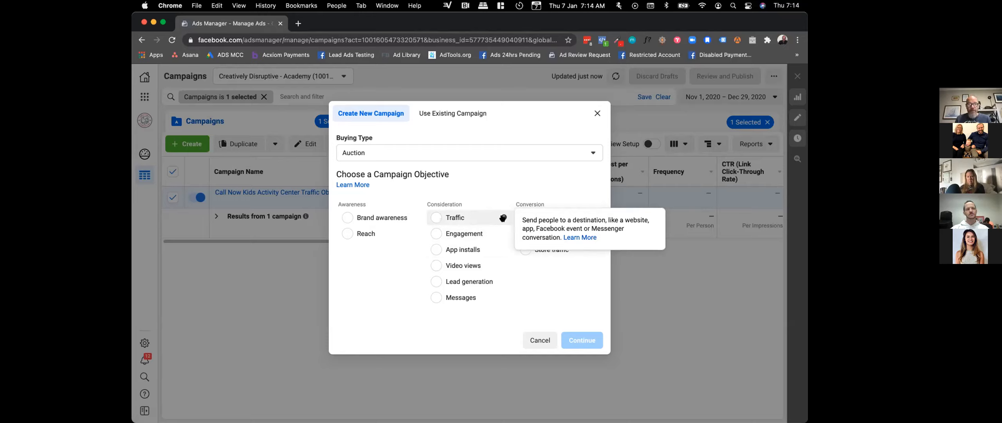
pyautogui.click(405, 151)
pyautogui.click(405, 151)
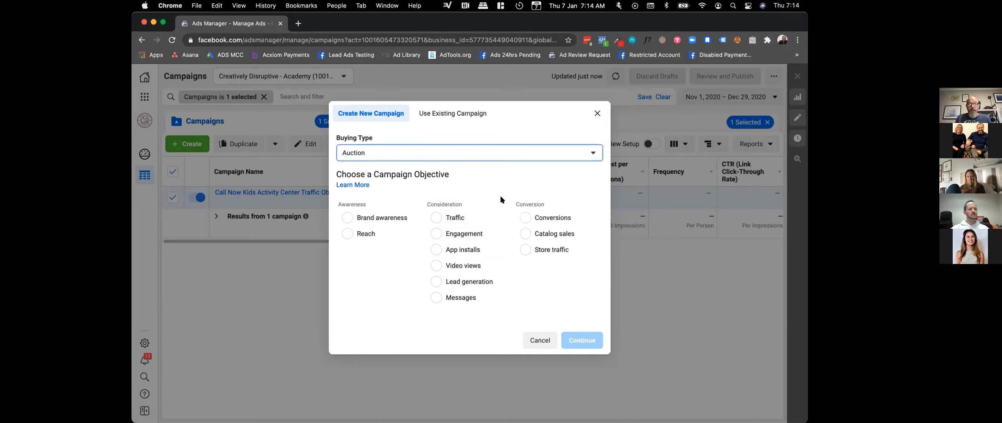
pyautogui.moveTo(510, 197); pyautogui.dragTo(554, 258)
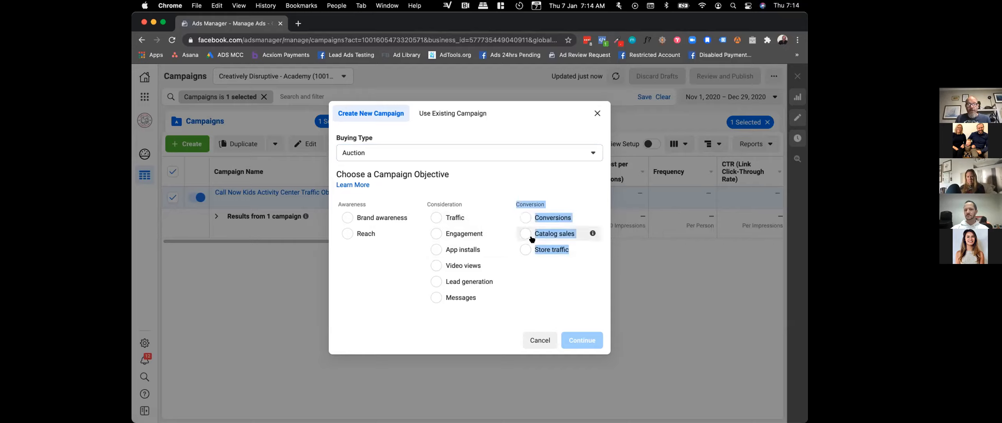
pyautogui.click(539, 279)
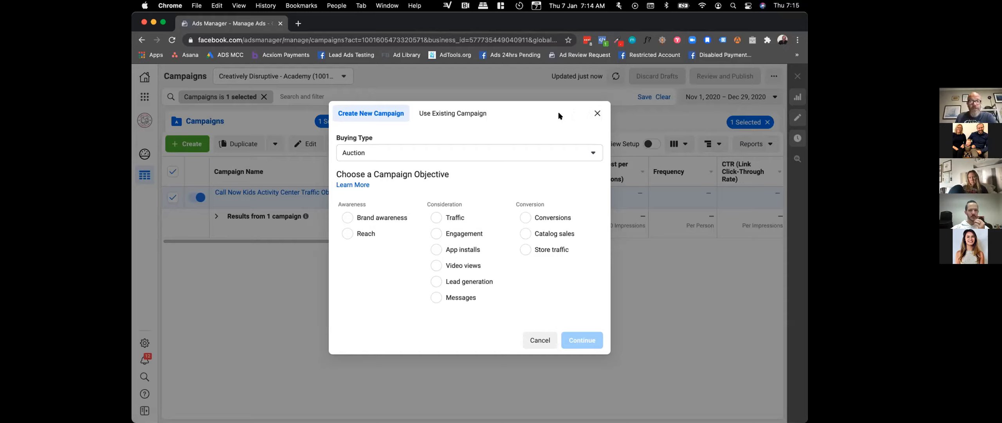
pyautogui.click(597, 113)
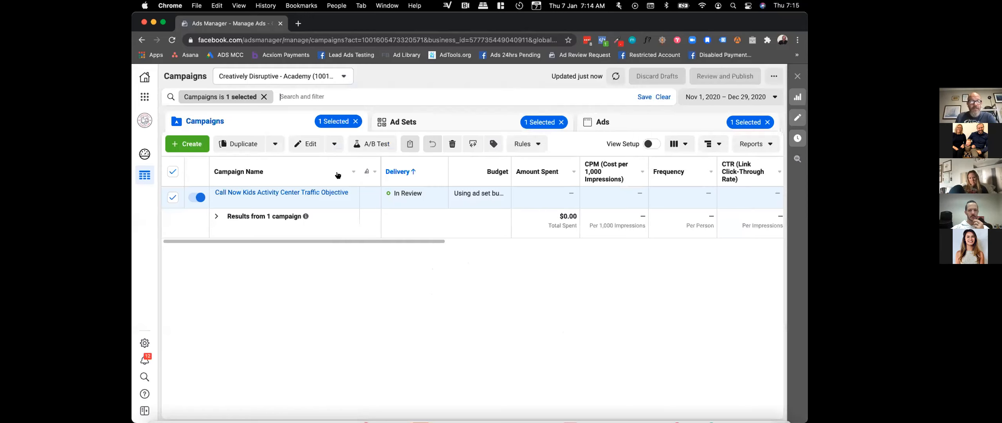
# - Open the name of the Call Now Kids Activity Center Traffic Objective campaign for editing and examine each part of its naming
pyautogui.click(264, 290)
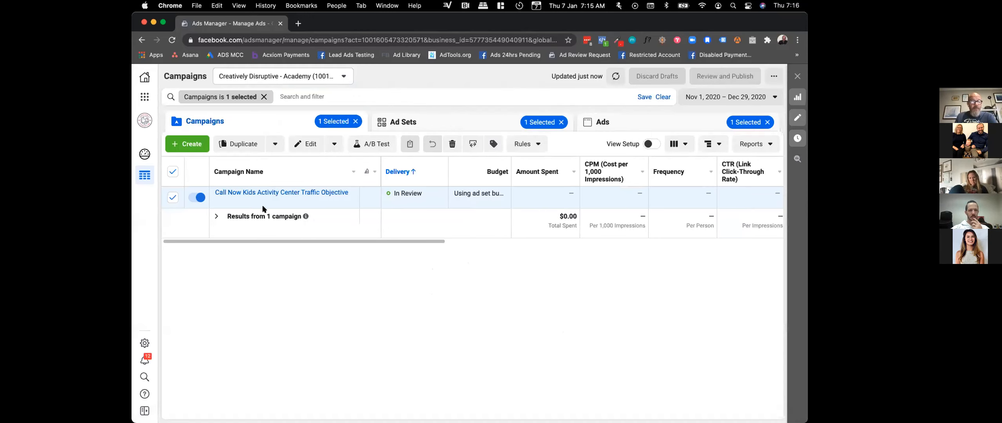
pyautogui.moveTo(268, 202)
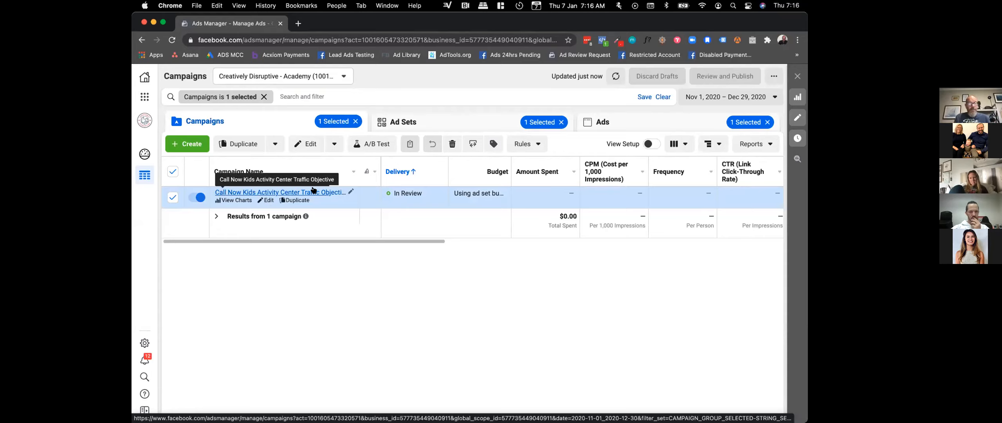
pyautogui.click(351, 192)
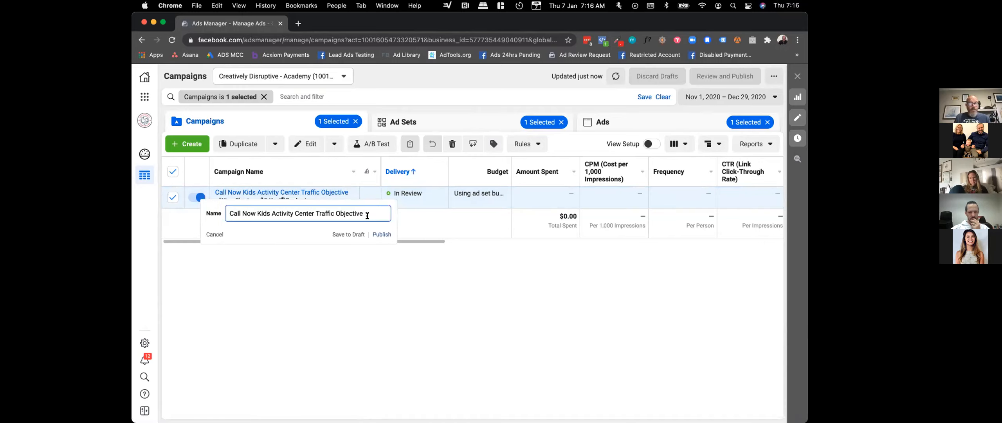
pyautogui.moveTo(363, 214); pyautogui.dragTo(212, 208)
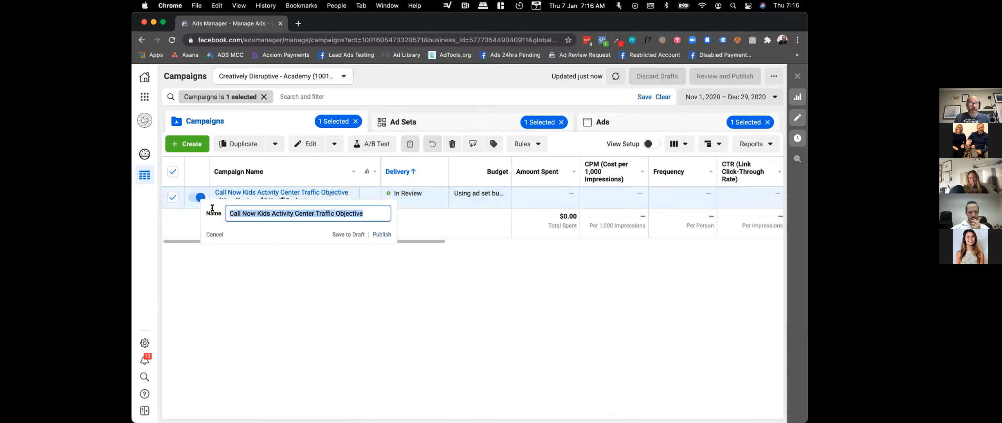
pyautogui.click(243, 212)
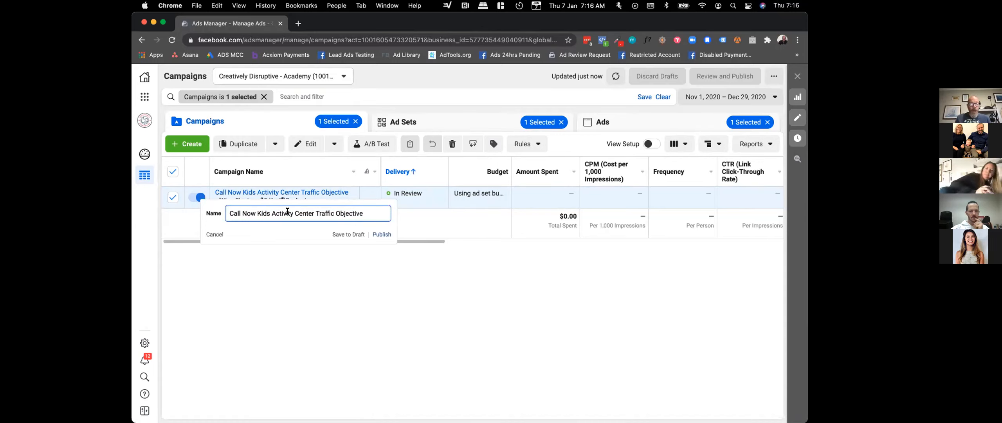
pyautogui.moveTo(316, 213); pyautogui.dragTo(221, 213)
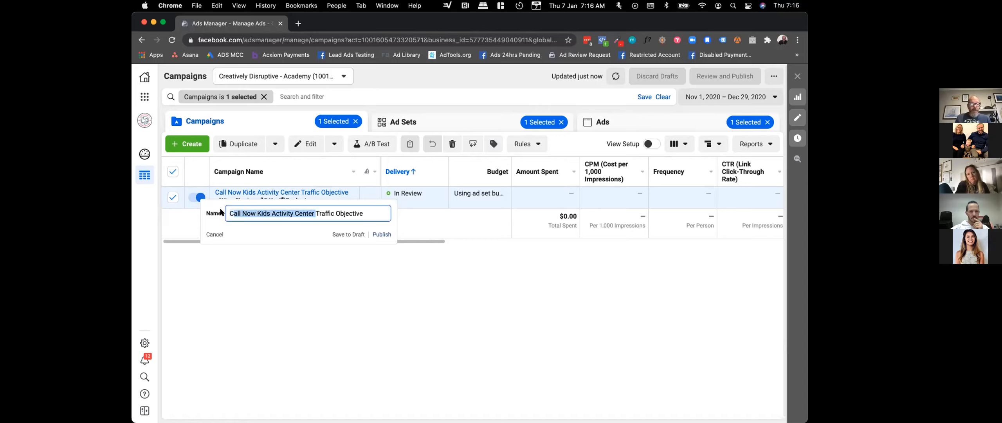
pyautogui.click(238, 211)
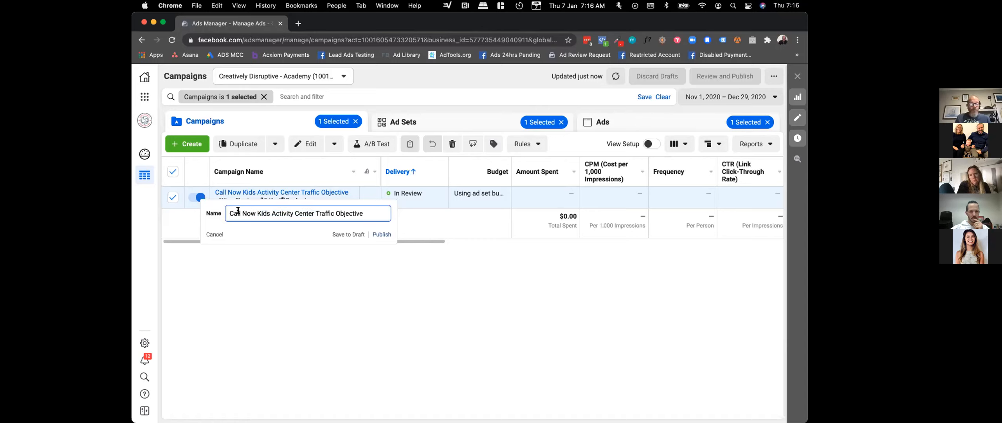
pyautogui.moveTo(256, 213); pyautogui.dragTo(366, 216)
pyautogui.click(315, 213)
pyautogui.click(366, 216)
pyautogui.moveTo(256, 213); pyautogui.dragTo(232, 213)
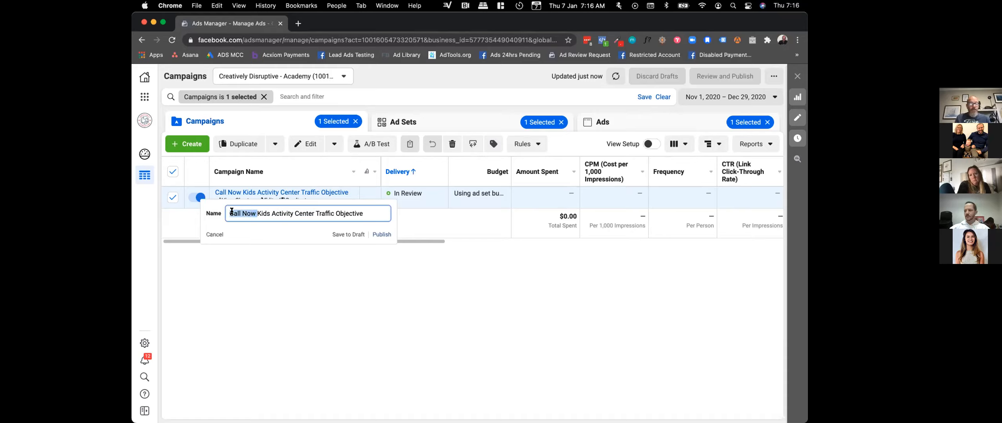
pyautogui.click(256, 212)
pyautogui.moveTo(255, 211); pyautogui.dragTo(314, 209)
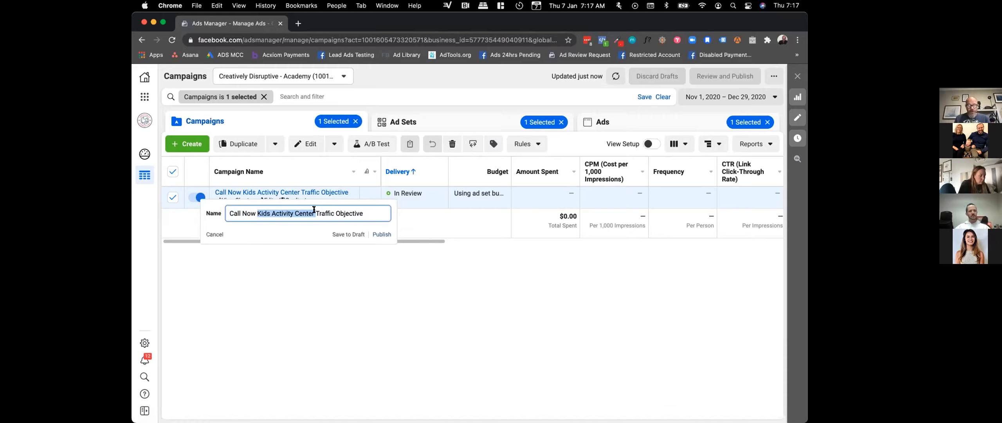
pyautogui.click(339, 212)
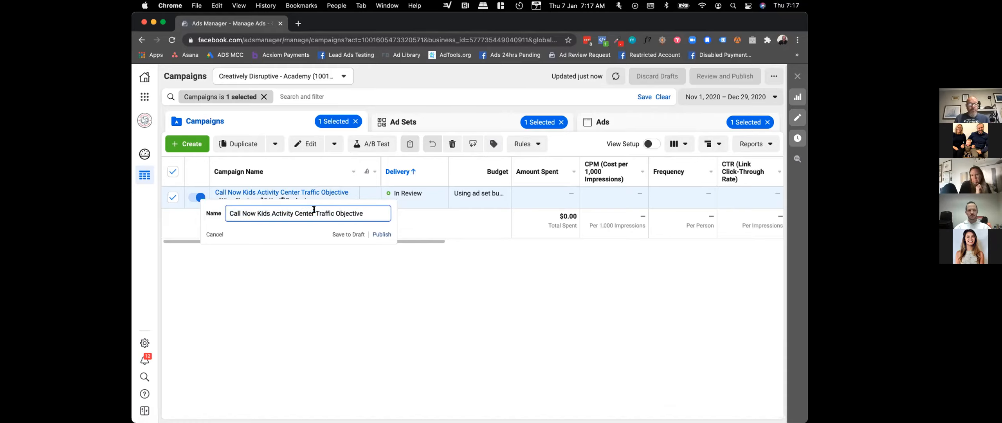
pyautogui.click(365, 210)
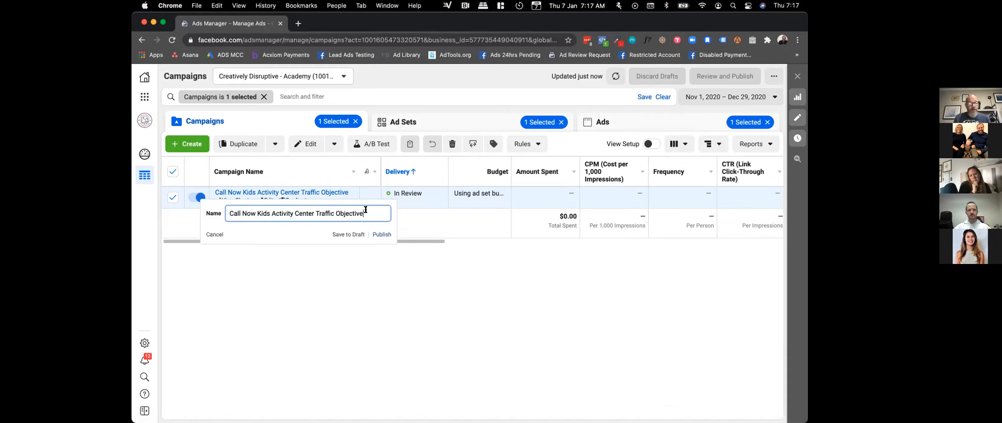
# - Check the list of new campaign objectives again and cancel the campaign creation
pyautogui.click(187, 144)
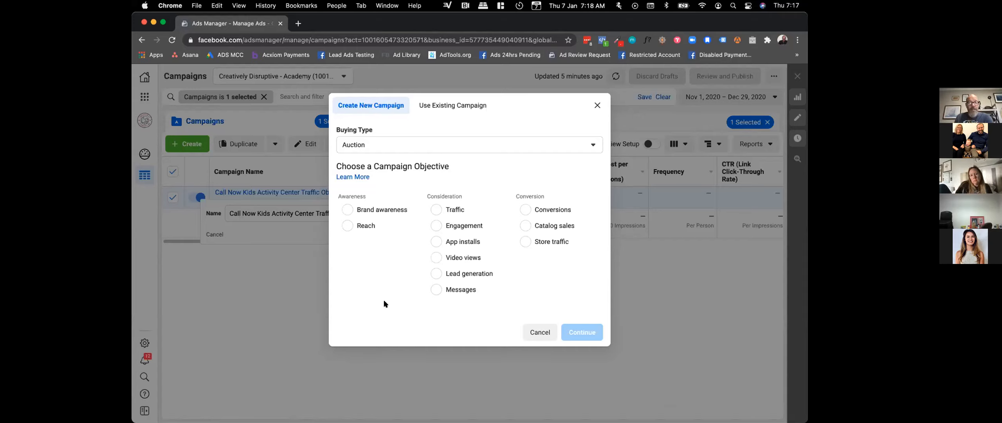
pyautogui.click(537, 332)
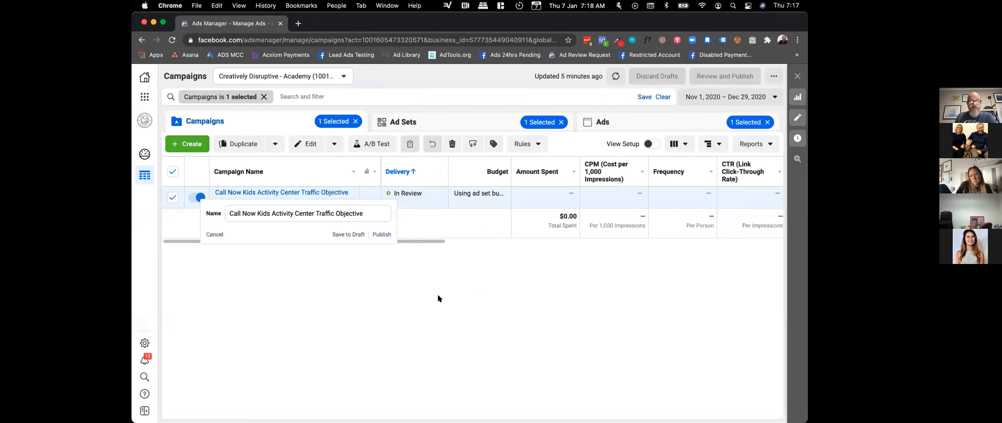
# - Open the CAll Now Ad for Free Trial ad set within the Call Now Kids Activity Center campaign for editing
pyautogui.moveTo(315, 204)
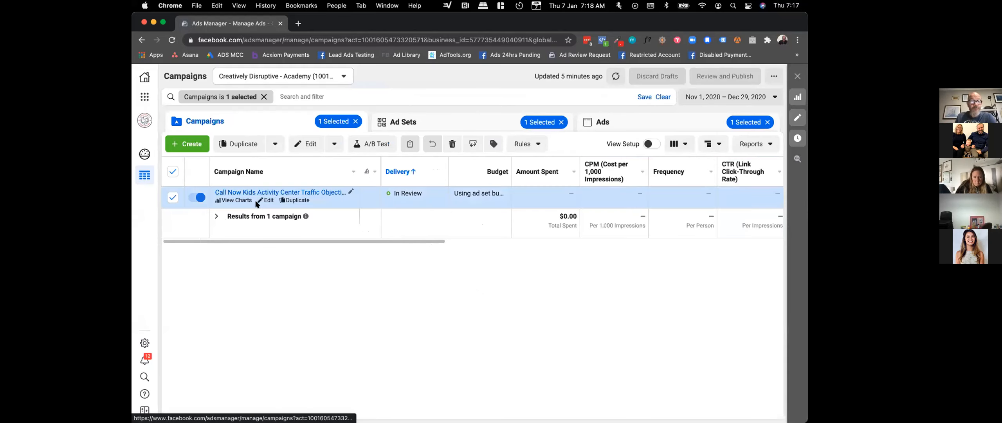
pyautogui.click(269, 192)
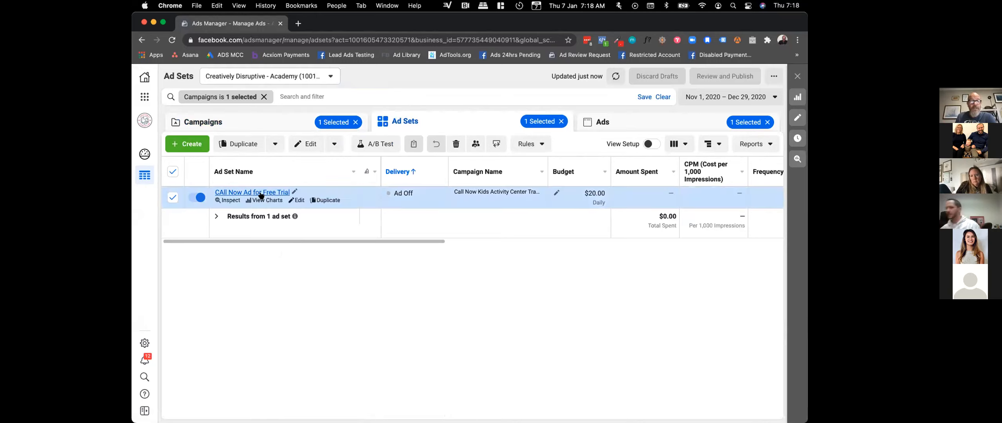
pyautogui.click(296, 200)
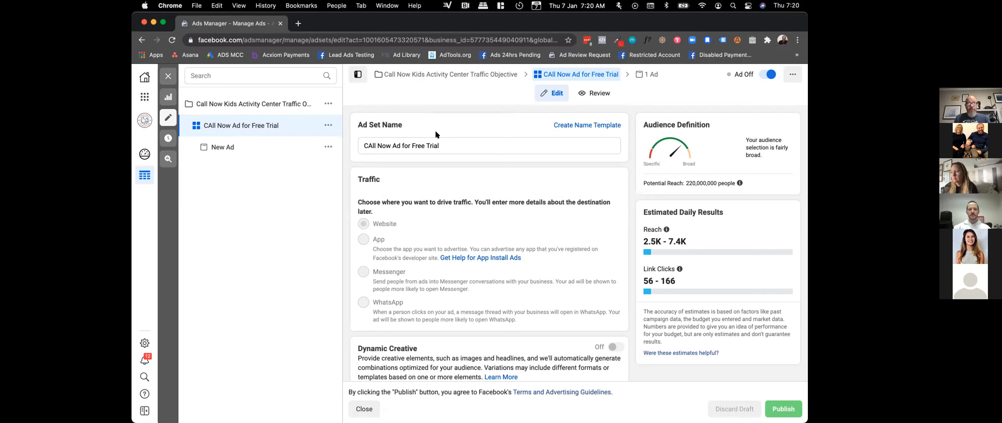
# - Review the ad set's settings from its name through budget, schedule, audience and placements to optimization and delivery, and return to the name
pyautogui.scroll(-3, 436, 131)
pyautogui.scroll(-8, 435, 135)
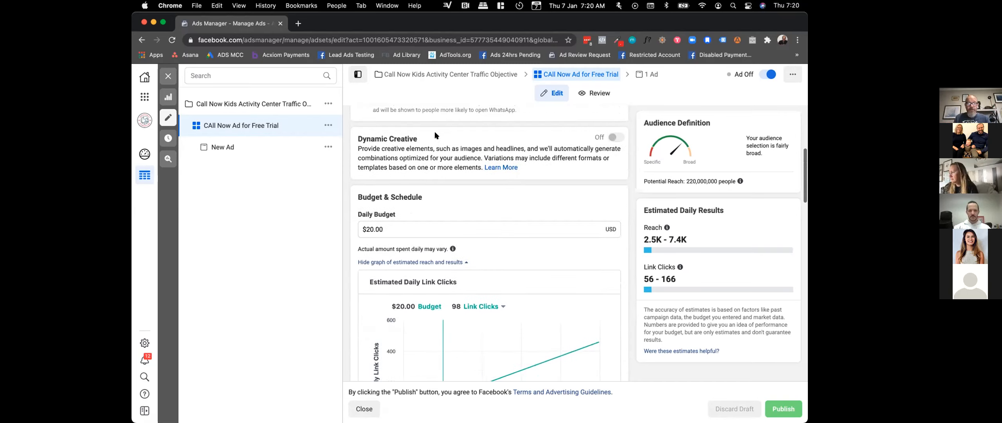
pyautogui.scroll(-12, 403, 196)
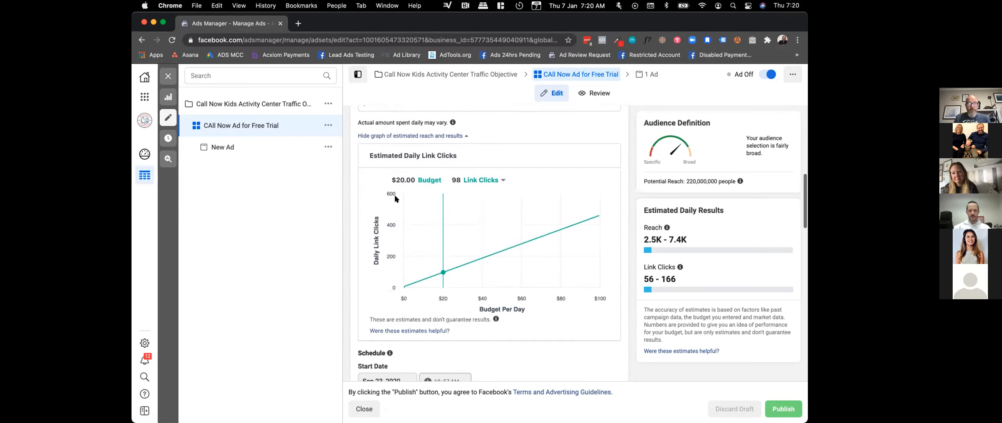
pyautogui.scroll(-6, 396, 197)
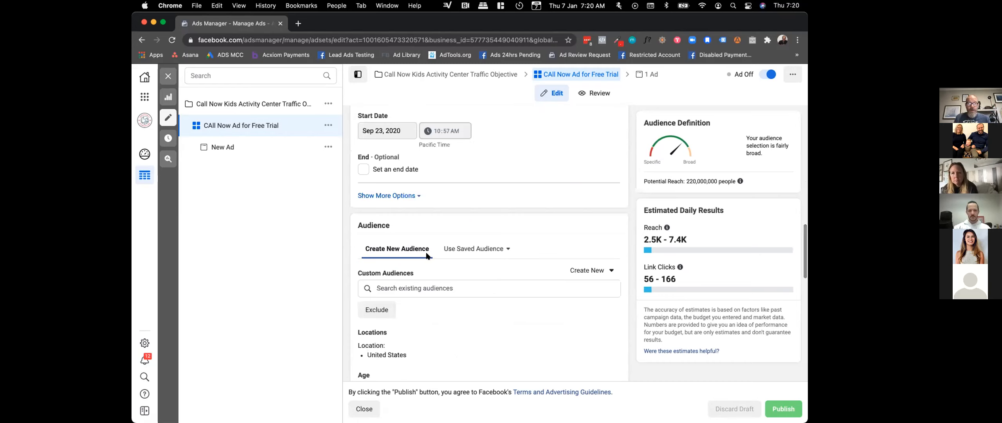
pyautogui.scroll(-8, 426, 255)
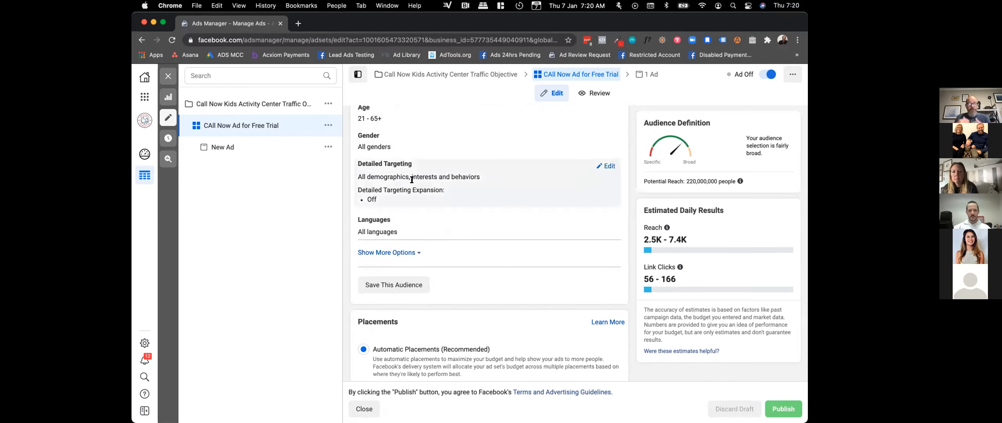
pyautogui.scroll(5, 408, 176)
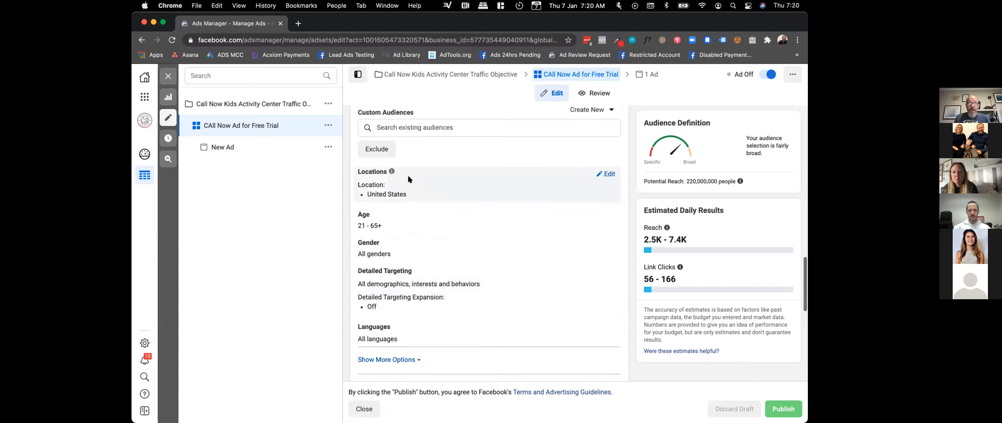
pyautogui.scroll(-10, 413, 188)
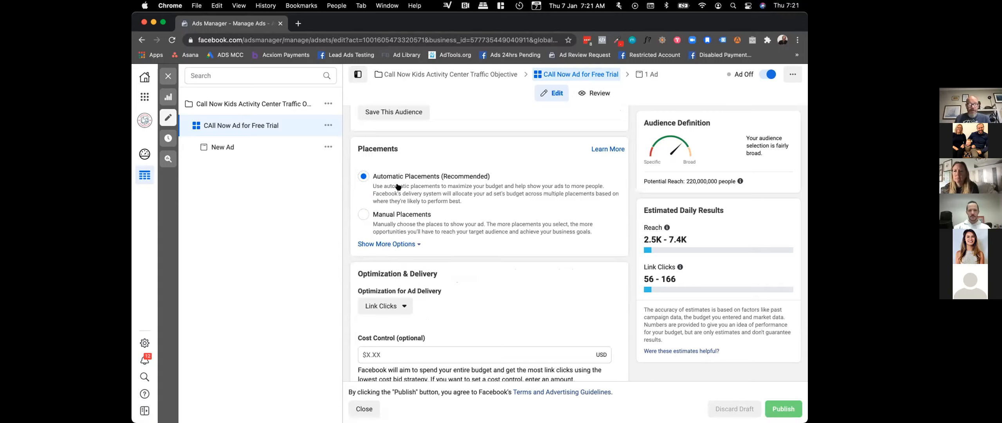
pyautogui.scroll(-3, 430, 302)
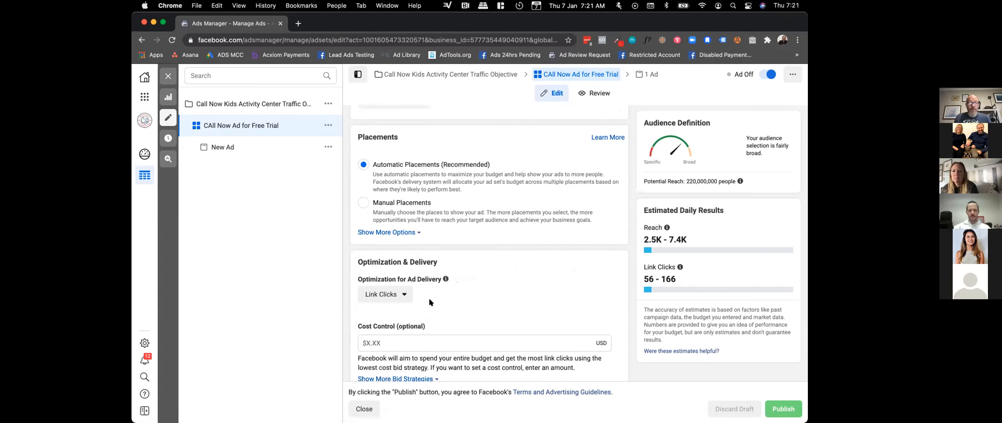
pyautogui.scroll(3, 407, 293)
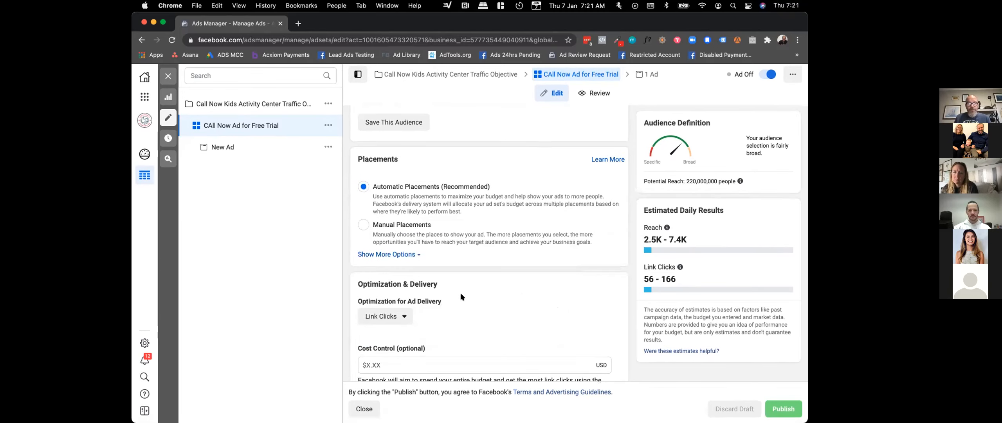
pyautogui.scroll(10, 461, 296)
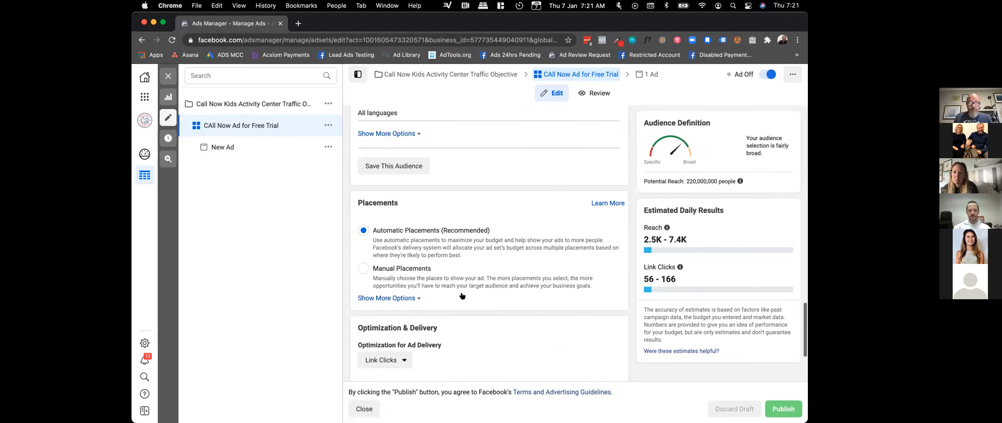
pyautogui.scroll(10, 461, 297)
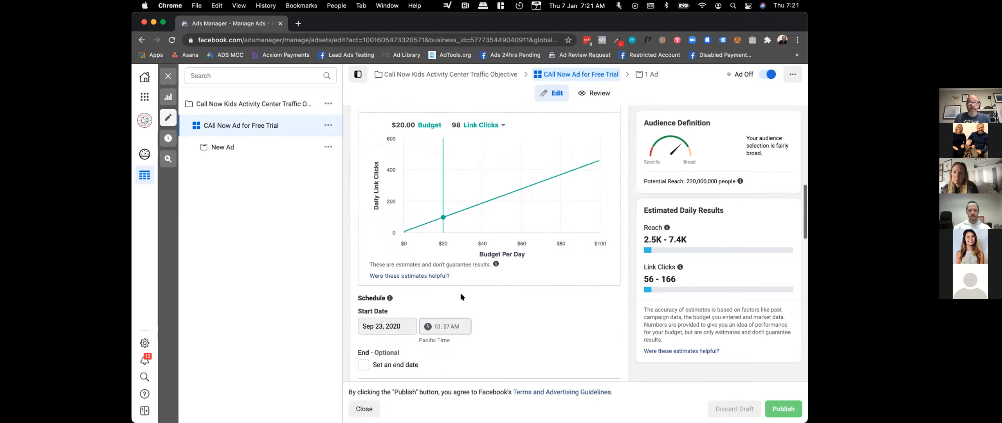
pyautogui.scroll(3, 461, 293)
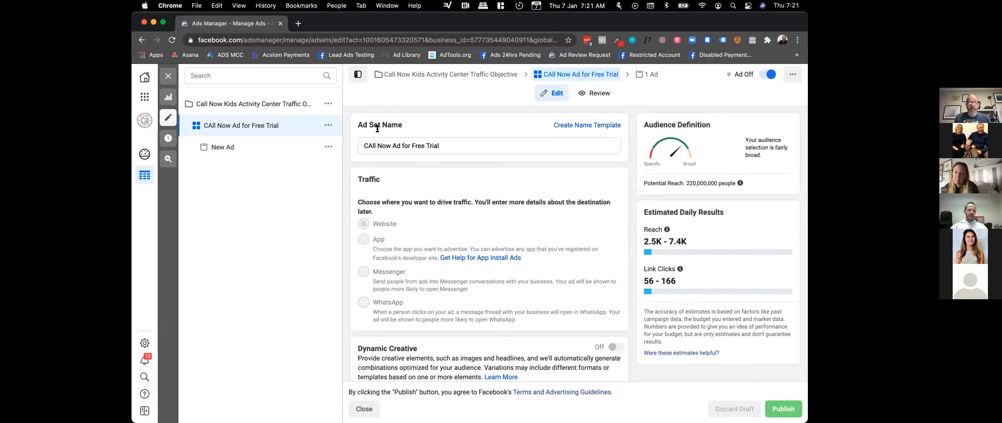
# - Open the ad set name for editing and examine its full wording
pyautogui.click(378, 145)
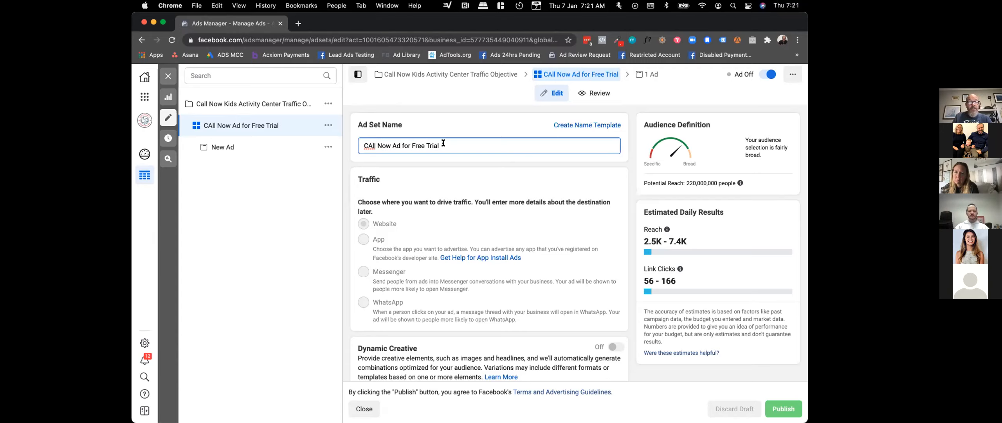
pyautogui.scroll(-1, 443, 143)
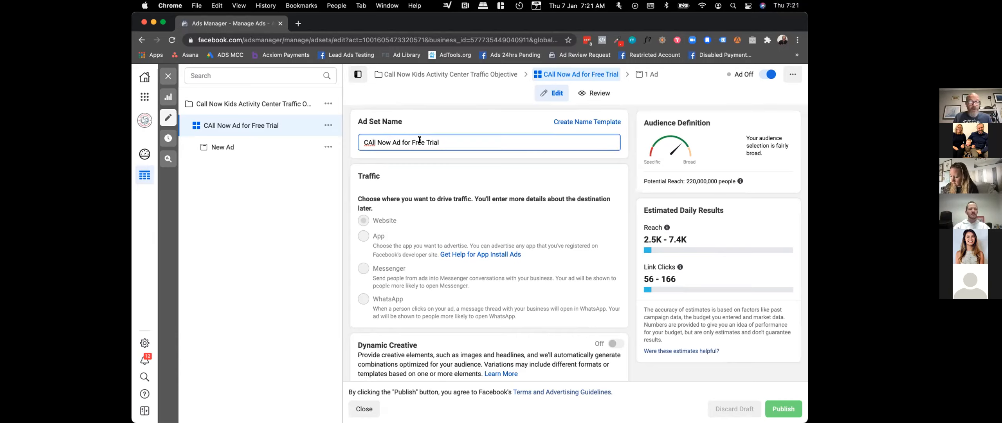
pyautogui.moveTo(440, 142); pyautogui.dragTo(354, 141)
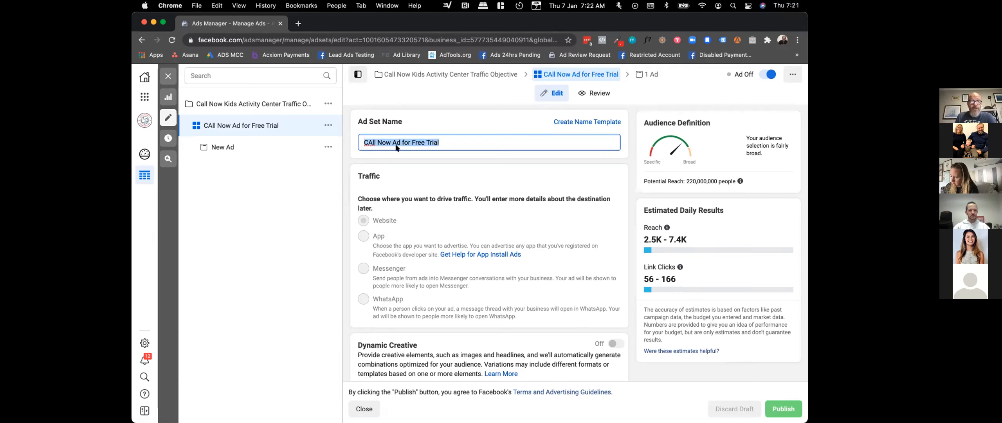
# - Examine the Website, App, Messenger and WhatsApp destinations offered for the ad set's traffic
pyautogui.scroll(-3, 395, 144)
pyautogui.scroll(-1, 396, 148)
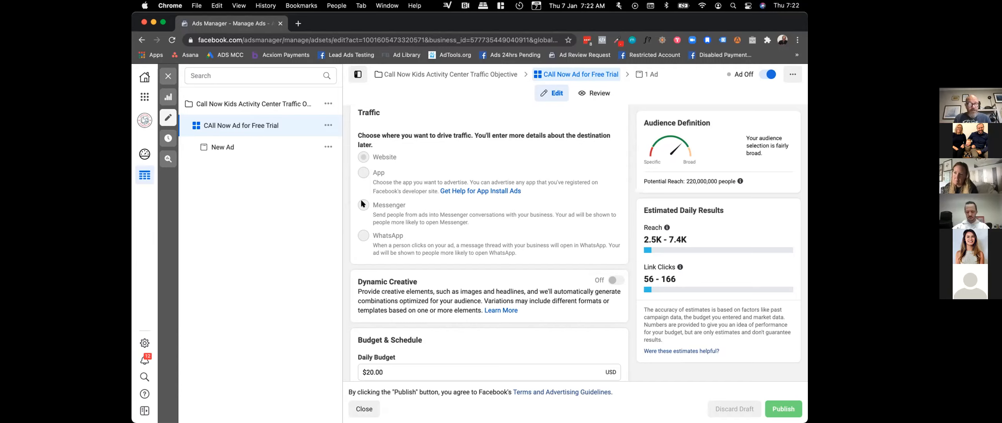
pyautogui.scroll(-1, 392, 226)
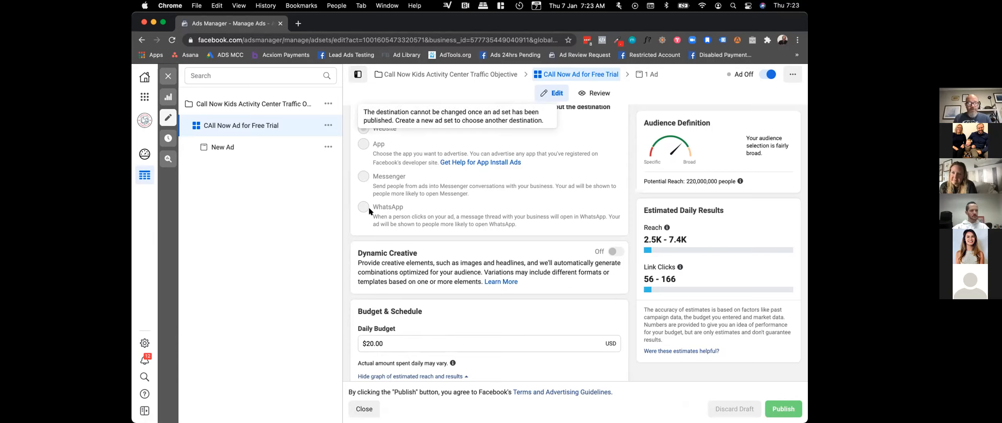
pyautogui.scroll(2, 383, 211)
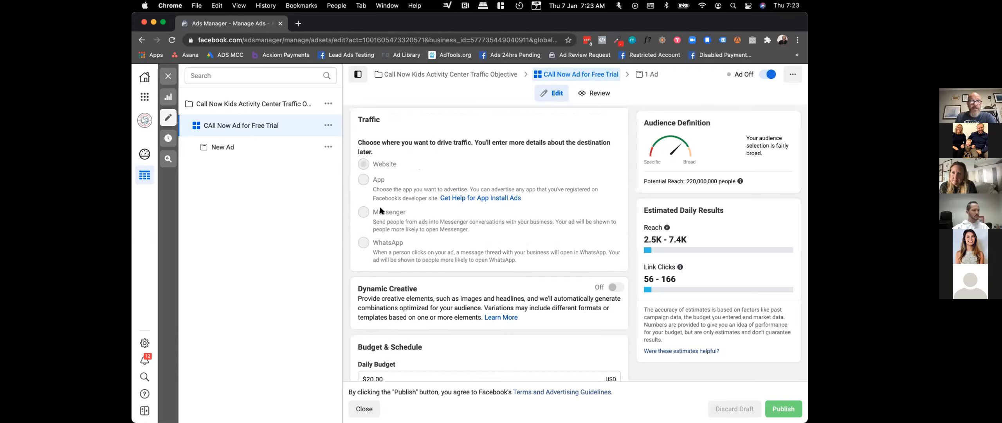
# - Examine the Dynamic Creative setting and the start of the ad set's Budget & Schedule section
pyautogui.scroll(-4, 395, 157)
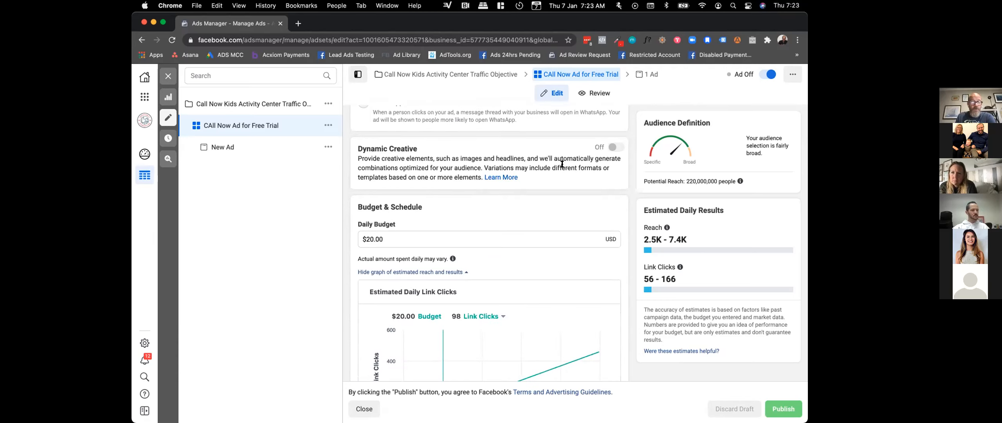
pyautogui.scroll(-1, 560, 164)
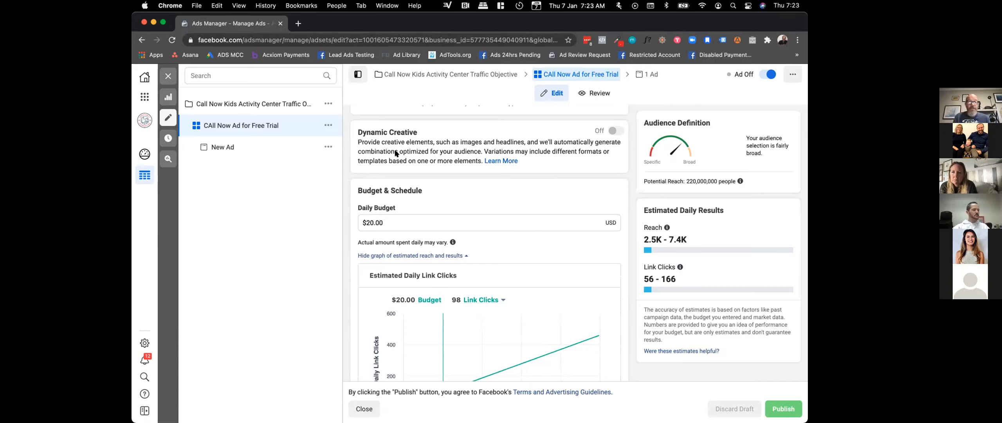
pyautogui.scroll(-3, 396, 153)
pyautogui.scroll(-1, 395, 153)
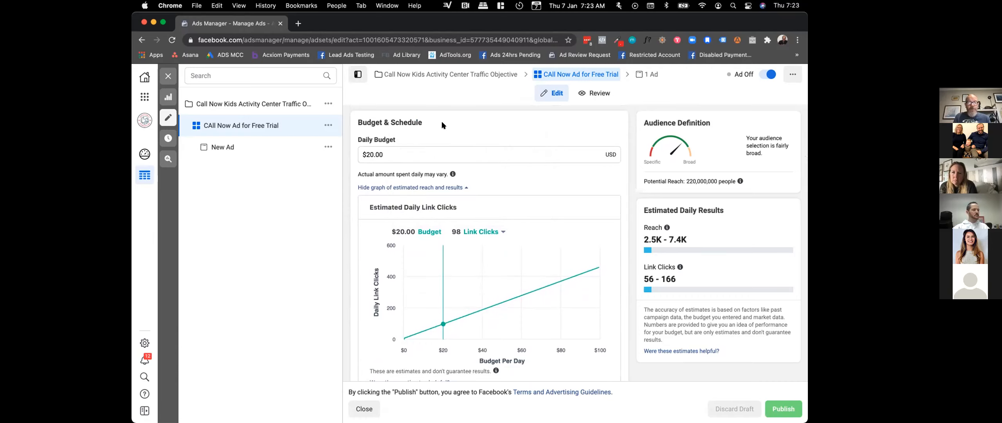
# - Recheck the ad set name and traffic options, and examine the daily budget with its graph of estimated daily link clicks
pyautogui.scroll(10, 441, 125)
pyautogui.click(408, 142)
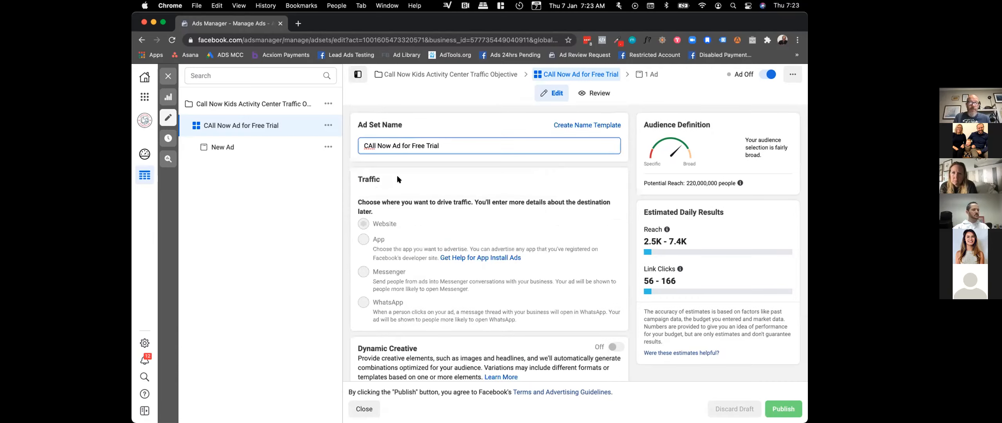
pyautogui.scroll(-4, 397, 175)
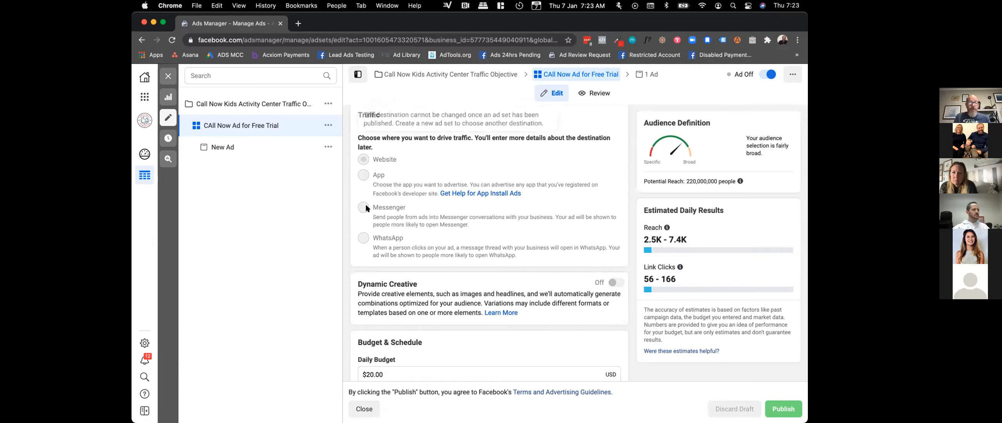
pyautogui.scroll(-8, 362, 207)
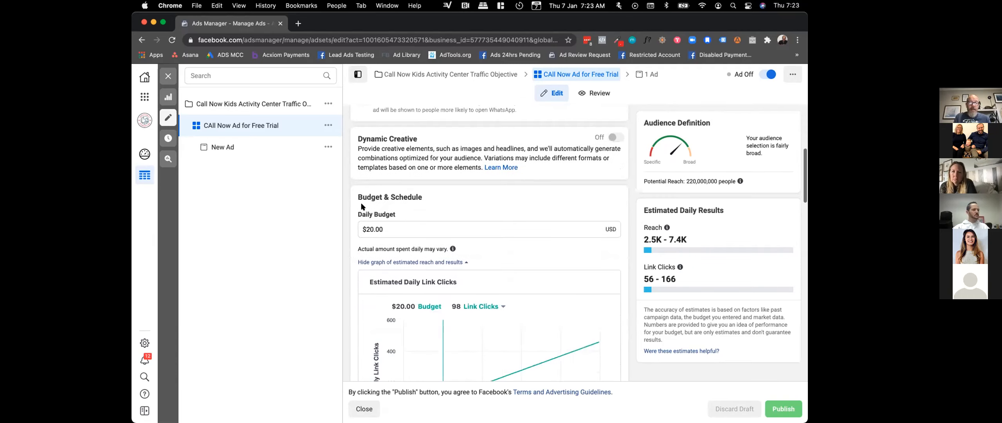
pyautogui.click(385, 224)
pyautogui.scroll(-2, 385, 225)
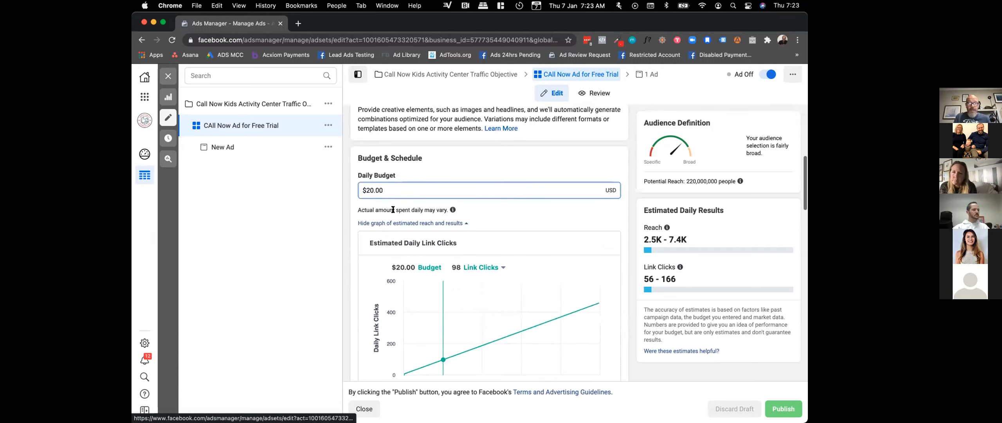
pyautogui.scroll(-3, 383, 191)
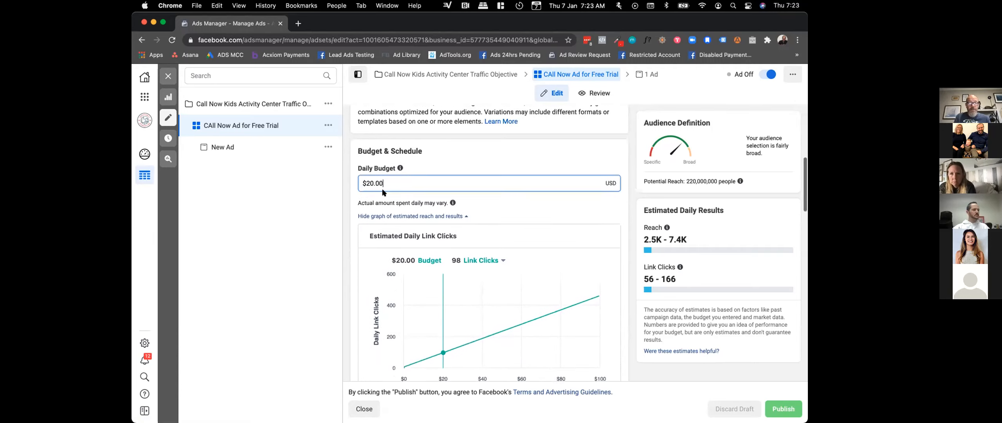
pyautogui.scroll(-2, 383, 191)
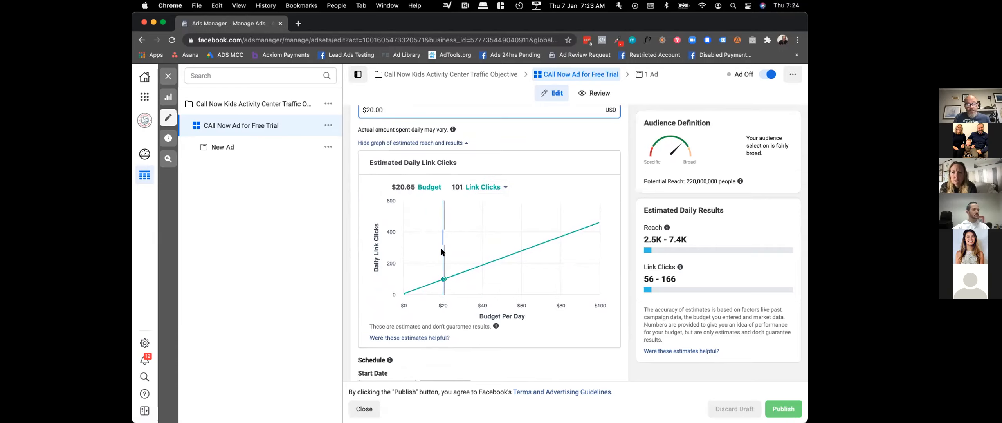
pyautogui.scroll(-1, 443, 284)
pyautogui.scroll(-1, 443, 279)
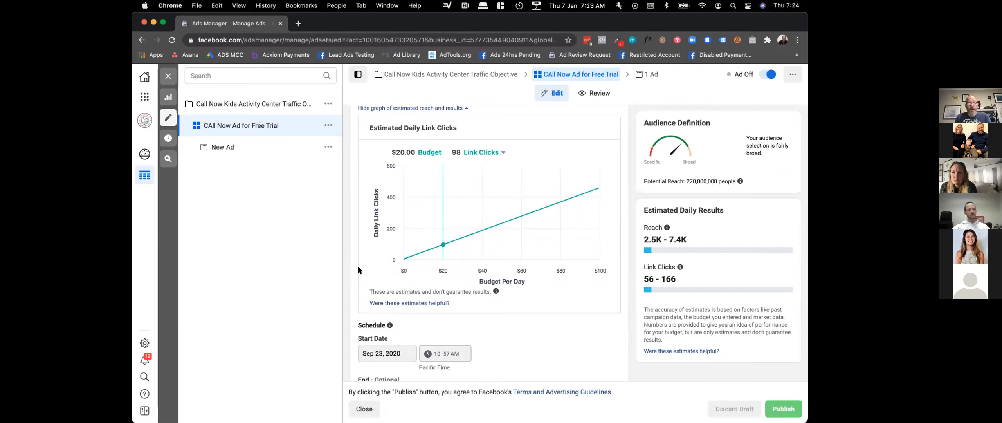
# - Try an end date of 1/22/2021 in the ad set's schedule and remove the end date again
pyautogui.scroll(-2, 359, 269)
pyautogui.scroll(-3, 358, 270)
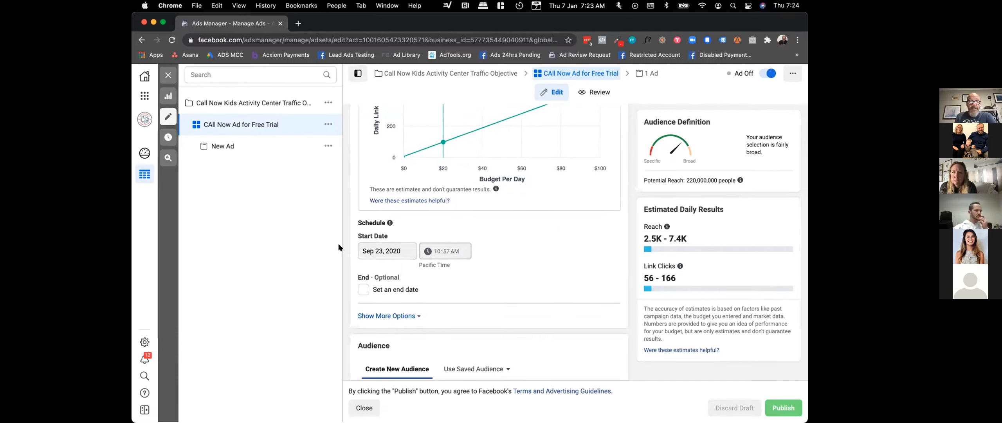
pyautogui.scroll(-3, 351, 254)
pyautogui.scroll(-2, 352, 255)
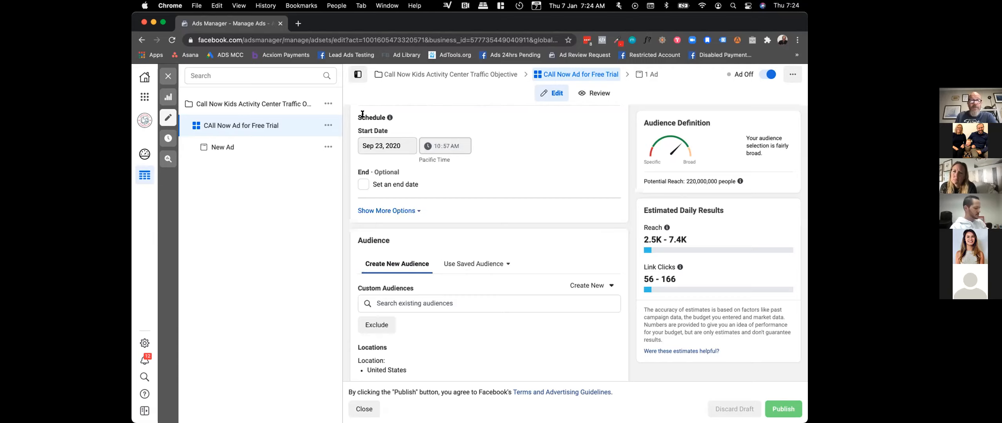
pyautogui.click(361, 186)
pyautogui.click(378, 205)
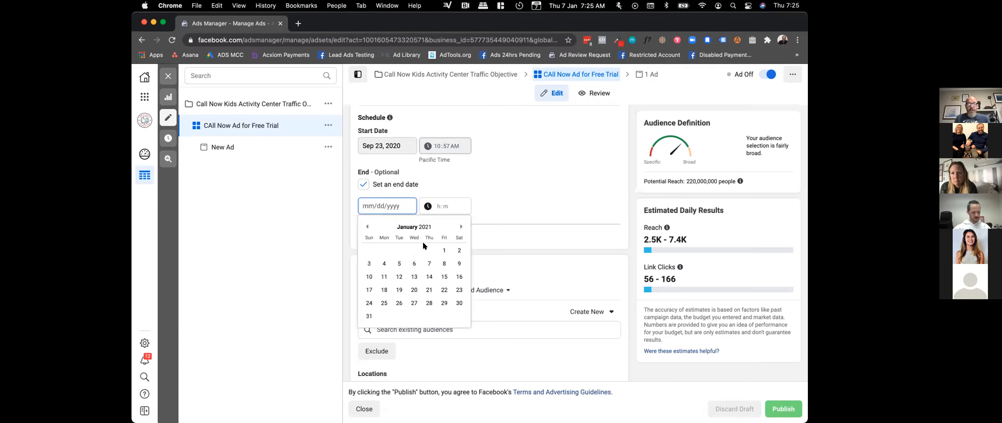
pyautogui.click(441, 289)
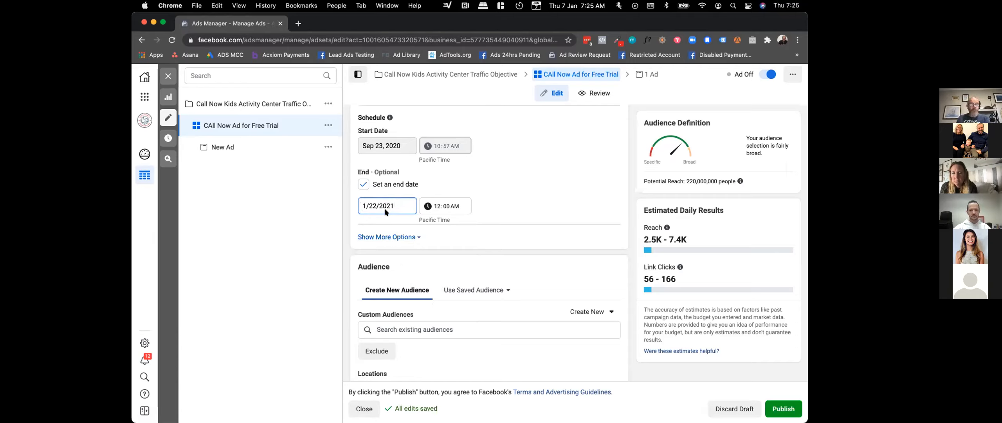
pyautogui.click(363, 183)
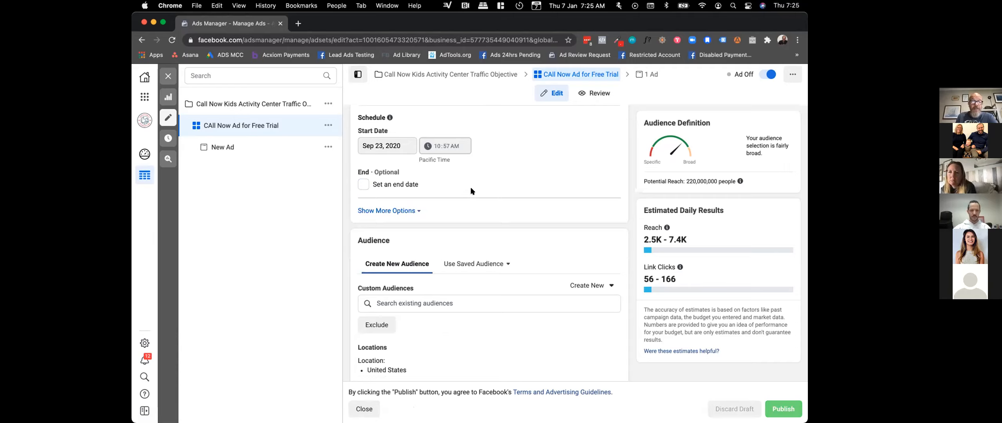
# - Review the ad set's traffic, Dynamic Creative, daily budget and schedule settings once more
pyautogui.scroll(15, 411, 168)
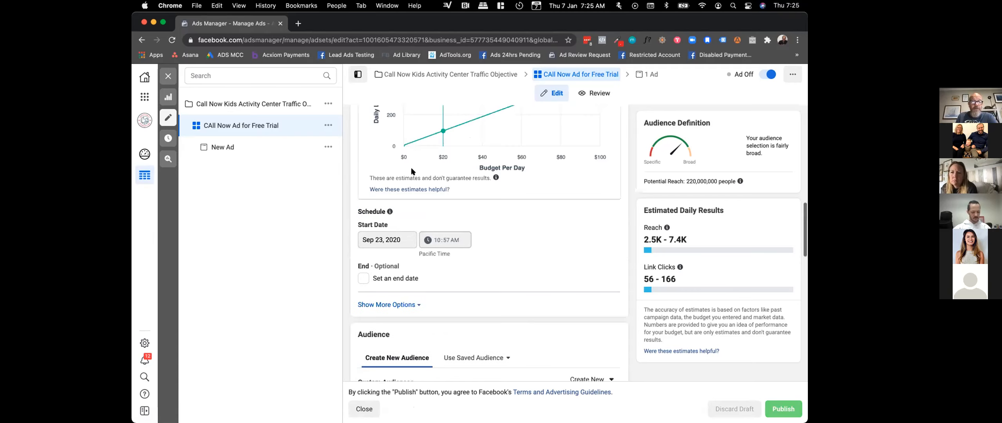
pyautogui.scroll(-3, 411, 153)
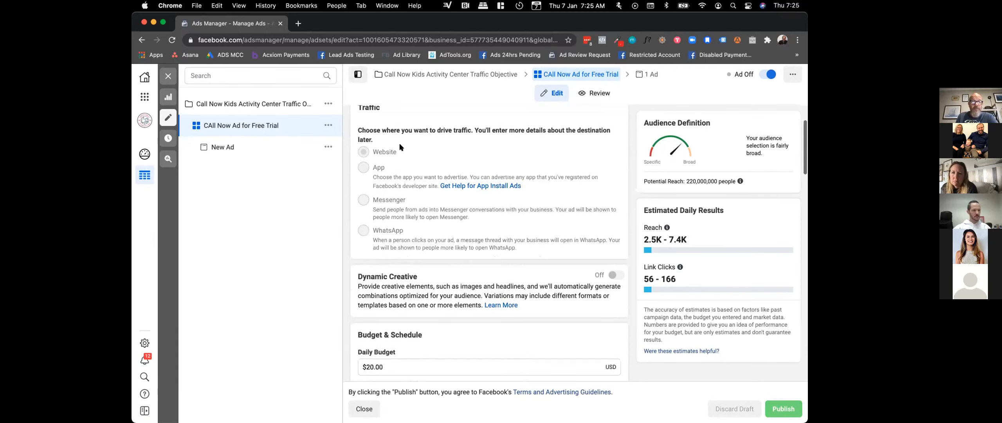
pyautogui.scroll(-1, 383, 153)
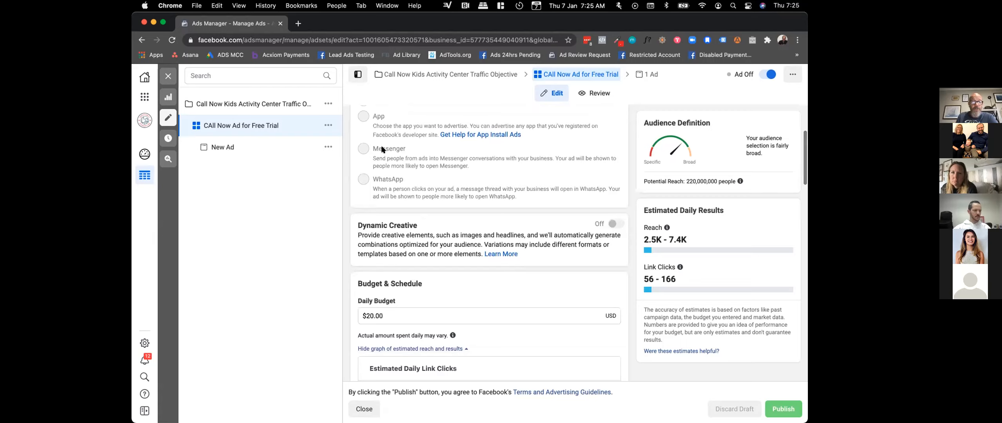
pyautogui.scroll(-2, 384, 196)
pyautogui.scroll(-8, 383, 203)
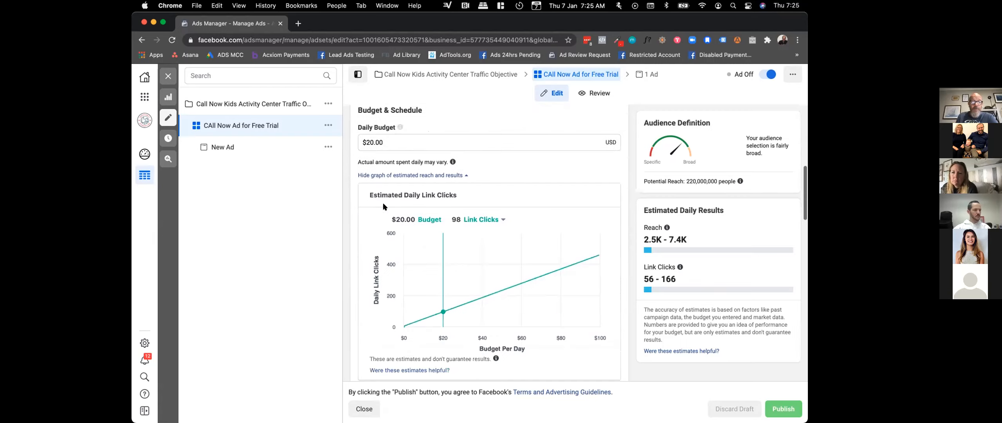
pyautogui.scroll(-1, 384, 205)
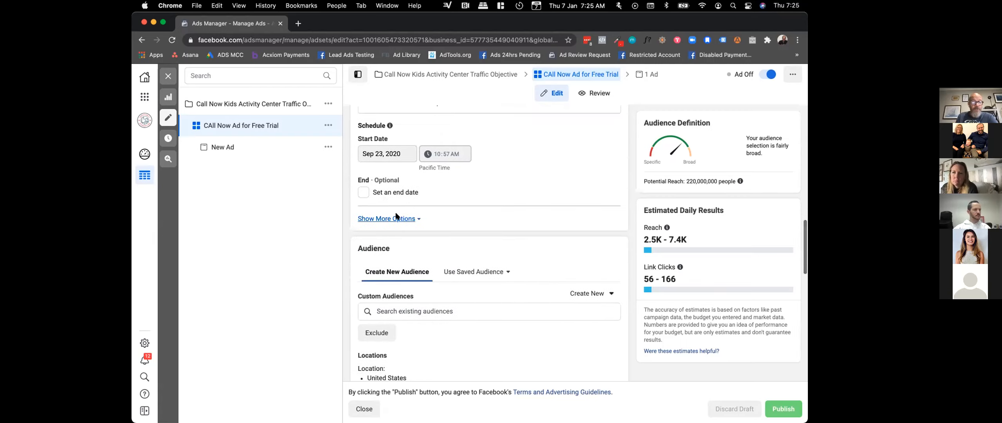
pyautogui.scroll(-4, 395, 214)
# - Examine the ad set's Audience settings, from custom audiences and locations to languages, together with the potential reach estimate
pyautogui.scroll(-1, 395, 215)
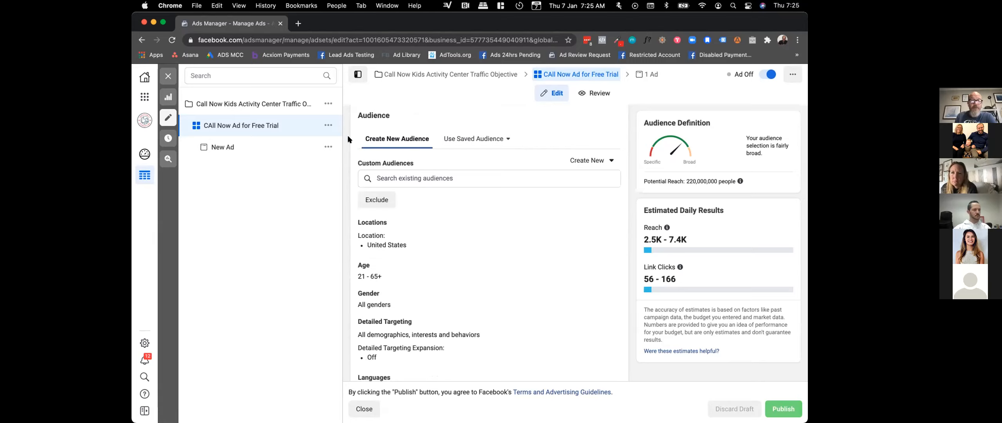
pyautogui.scroll(-1, 348, 140)
pyautogui.scroll(1, 348, 140)
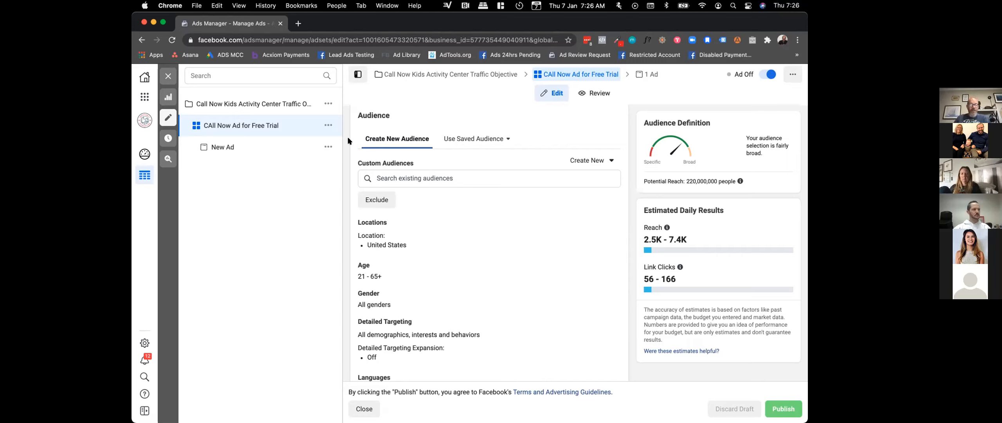
pyautogui.scroll(-1, 344, 170)
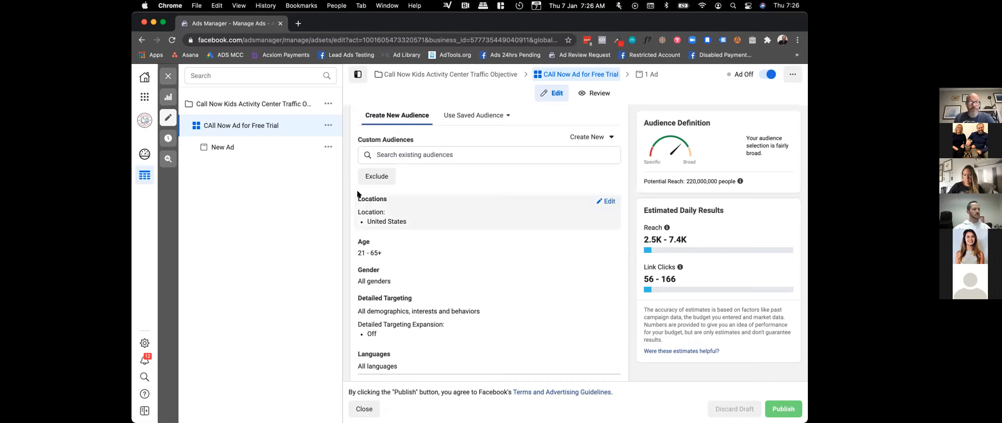
pyautogui.scroll(-1, 352, 204)
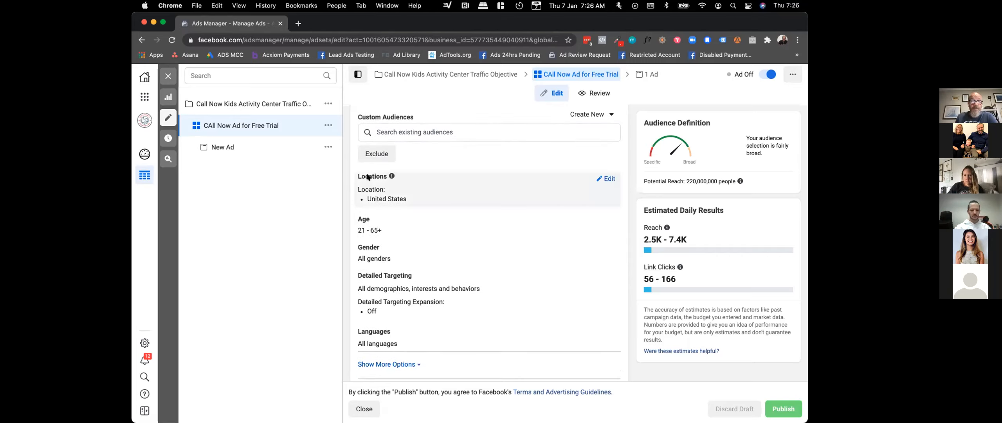
pyautogui.moveTo(391, 177)
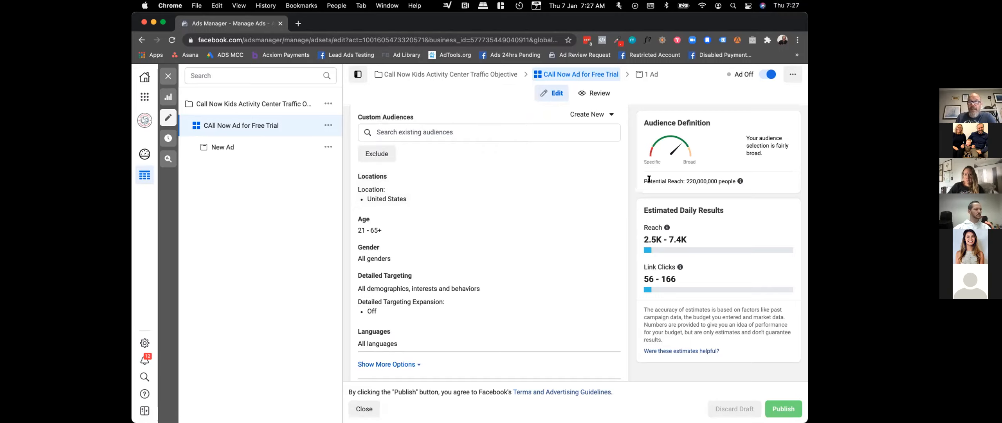
pyautogui.moveTo(736, 181); pyautogui.dragTo(684, 180)
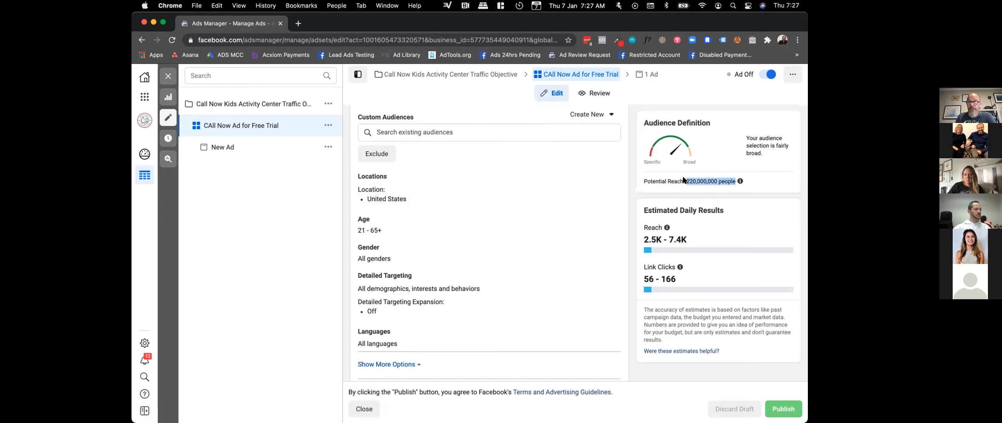
pyautogui.click(684, 178)
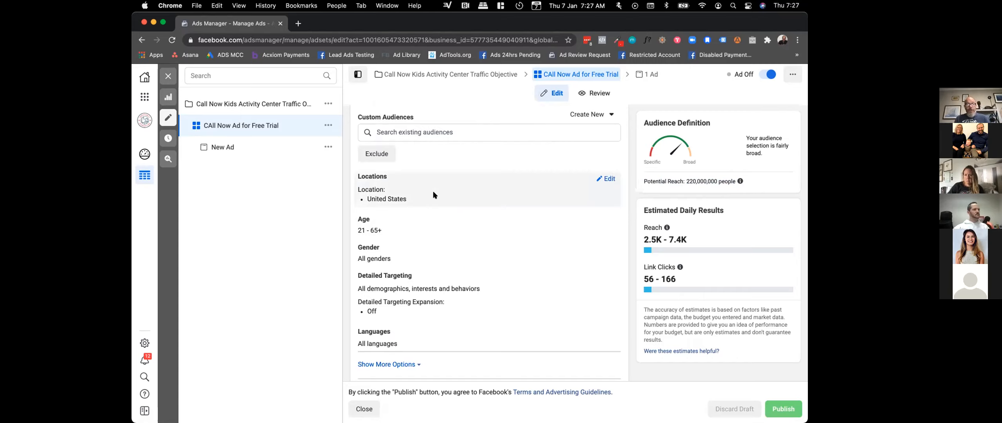
# - Replace the United States in the audience locations with a street address in Menlo Park, California, and dismiss the location change notice
pyautogui.click(606, 178)
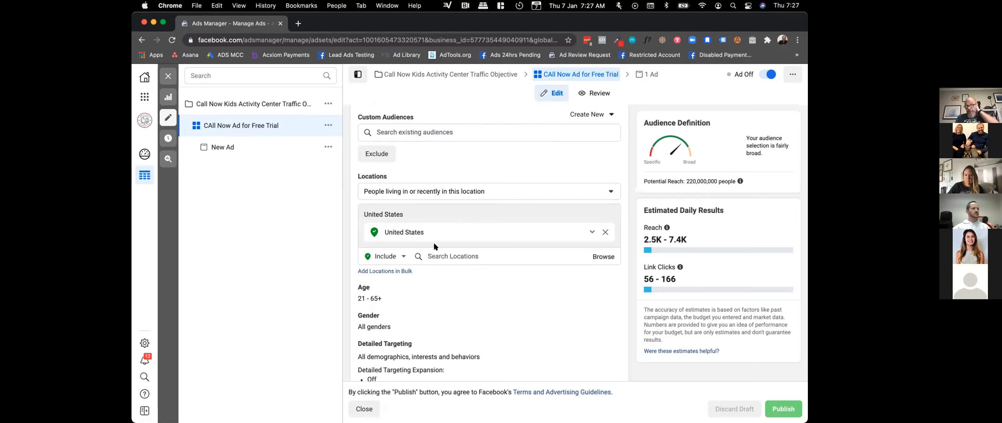
pyautogui.click(443, 254)
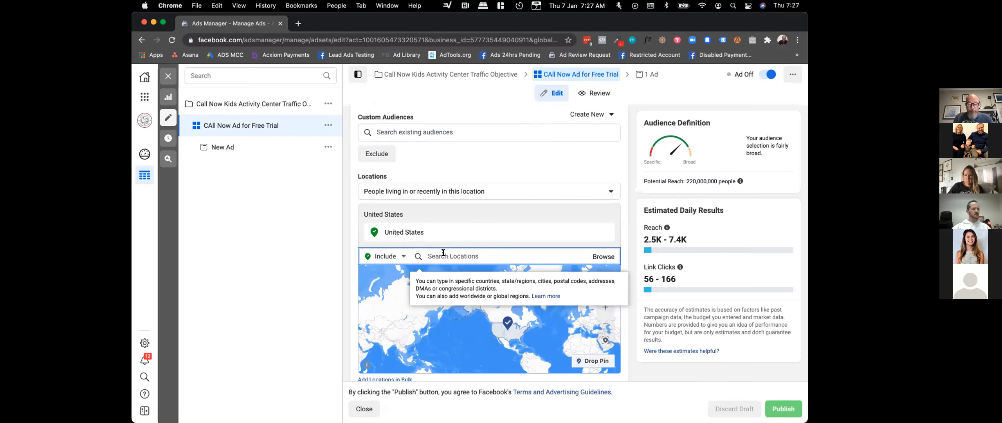
pyautogui.write('8')
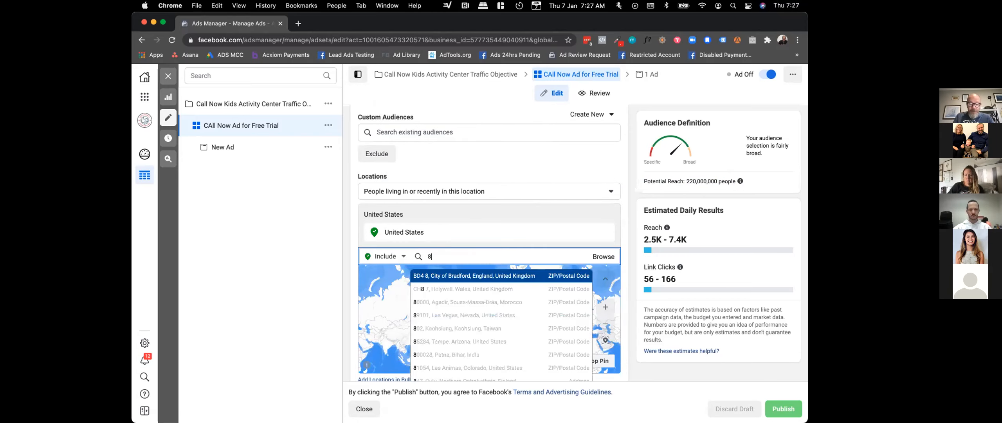
pyautogui.write('7')
pyautogui.press('BackSpace')
pyautogui.press('BackSpace')
pyautogui.write('2 Hacker Way')
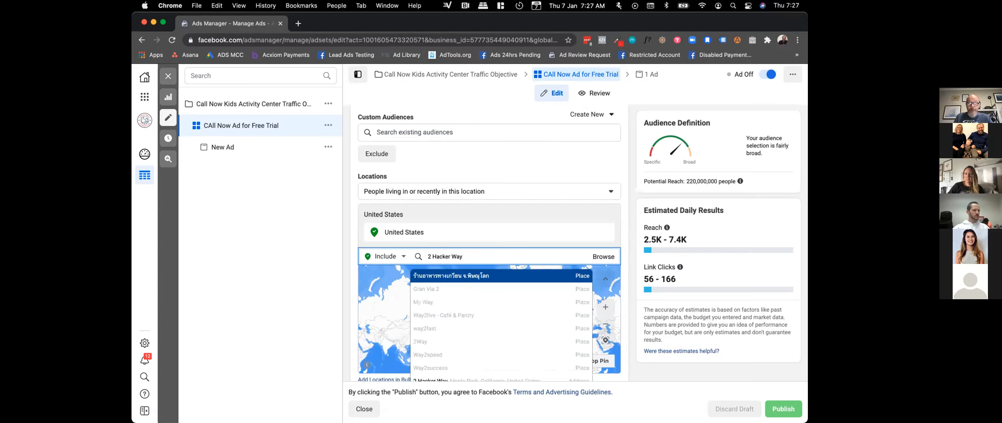
pyautogui.scroll(-2, 433, 345)
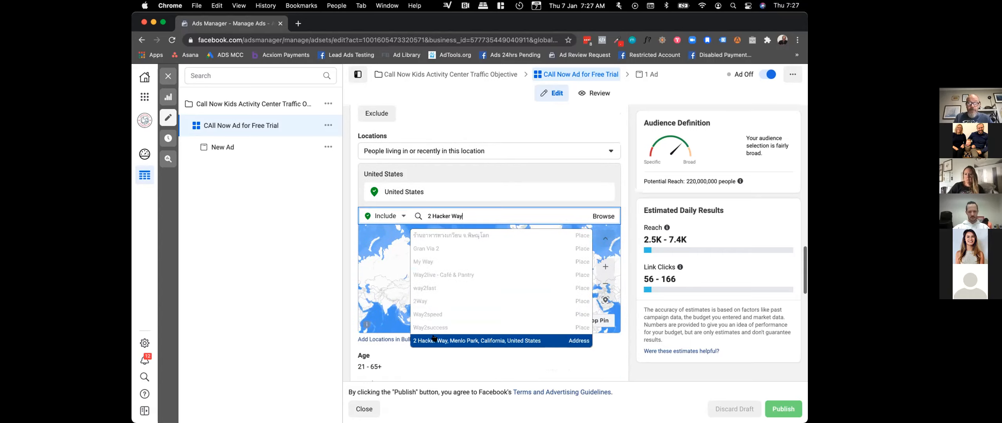
pyautogui.press('Return')
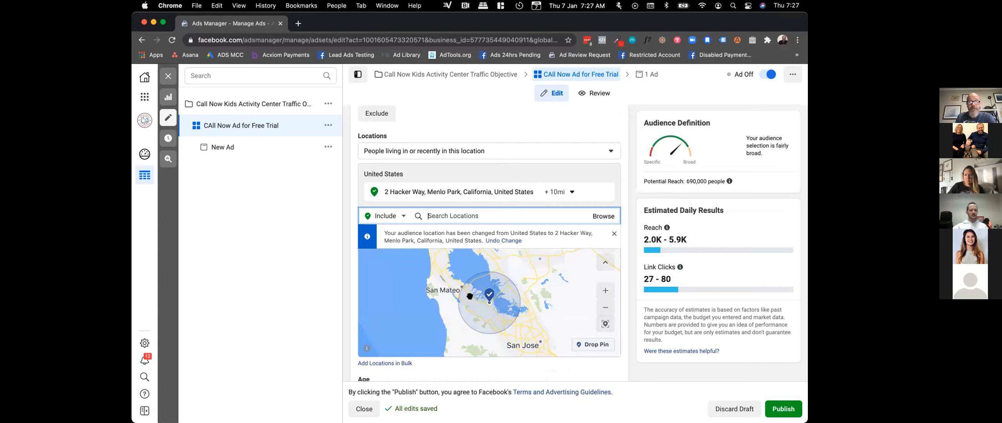
pyautogui.click(612, 232)
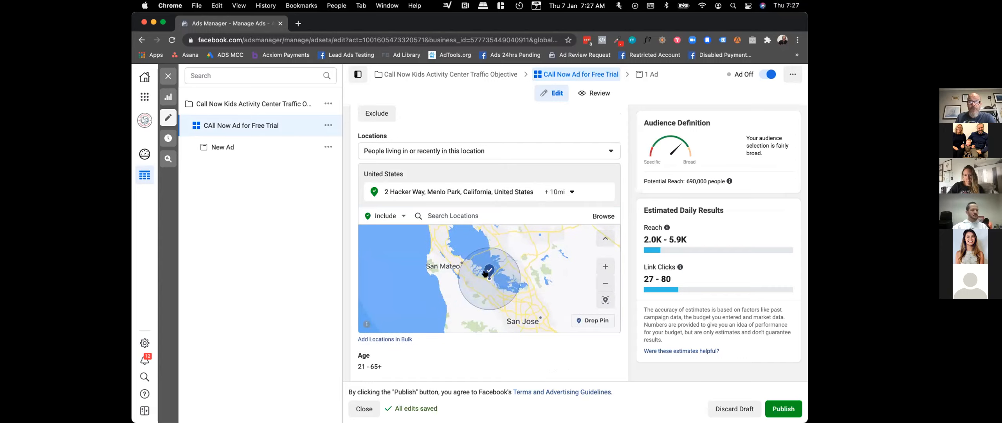
# - Set the targeting radius around the Menlo Park address to 1 mile
pyautogui.click(605, 268)
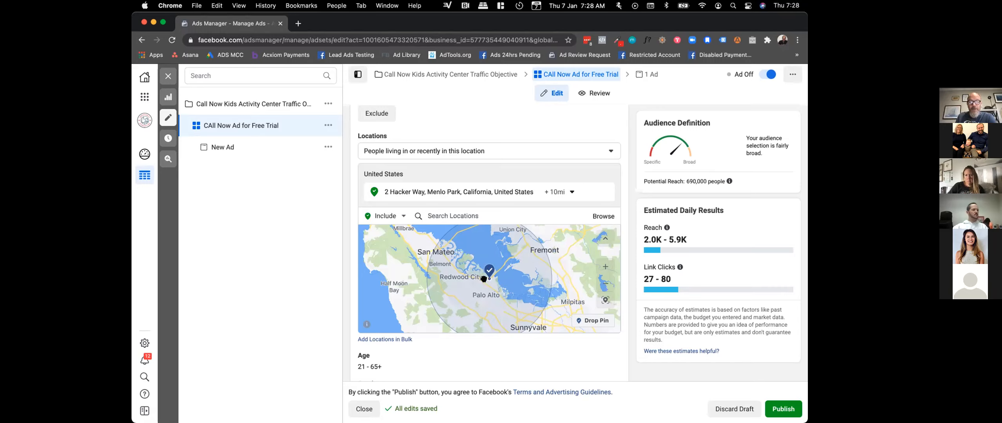
pyautogui.click(555, 199)
pyautogui.moveTo(553, 220); pyautogui.dragTo(550, 220)
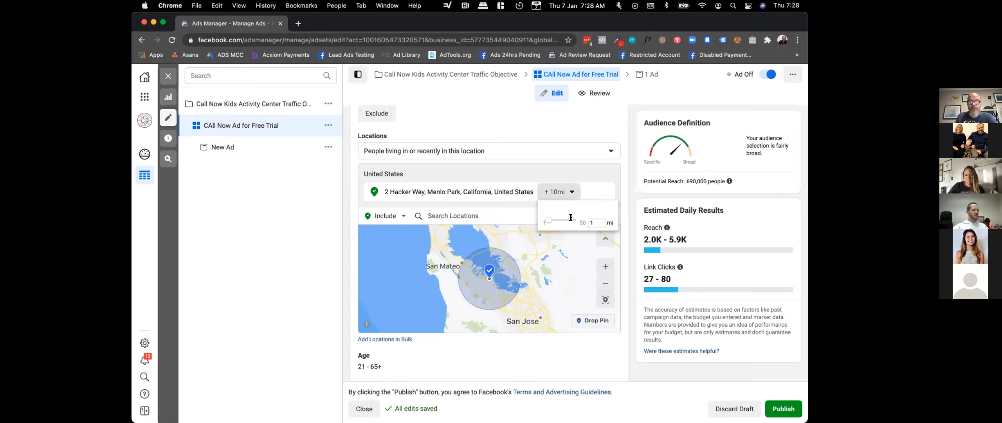
pyautogui.click(519, 249)
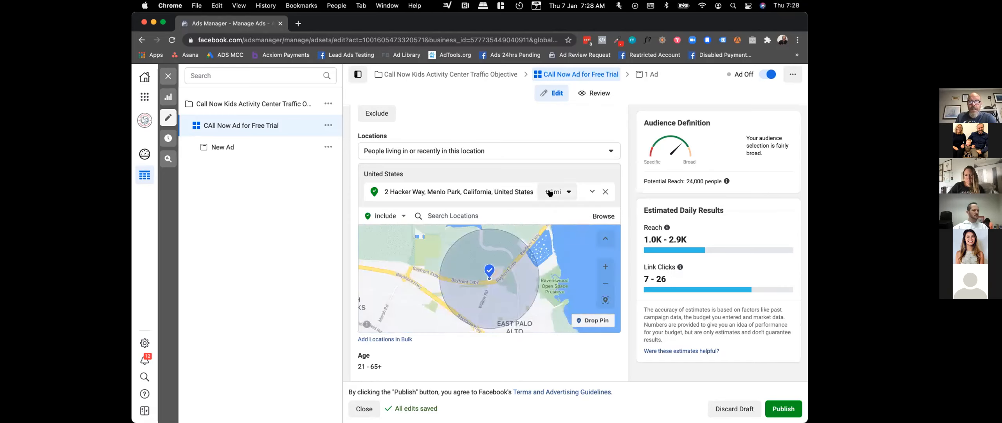
# - Set the targeting radius around the Menlo Park address to 2 miles
pyautogui.click(560, 197)
pyautogui.doubleClick(588, 222)
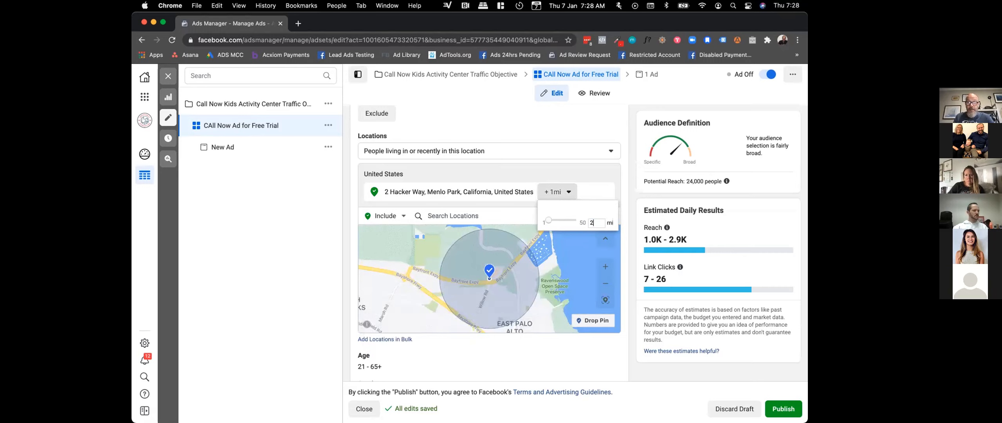
pyautogui.press('Return')
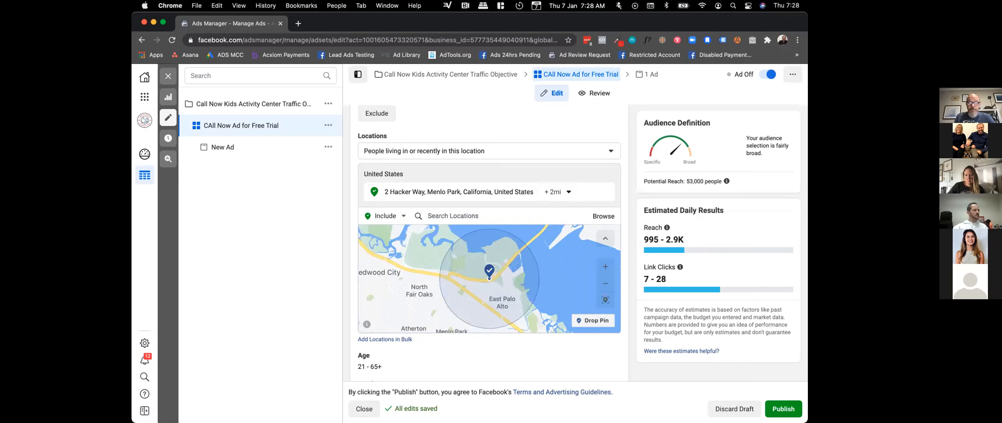
# - Drop an additional location pin near Redwood City on the audience map, at about 37.49, -122.22
pyautogui.scroll(-2, 487, 274)
pyautogui.scroll(2, 487, 274)
pyautogui.scroll(-2, 487, 274)
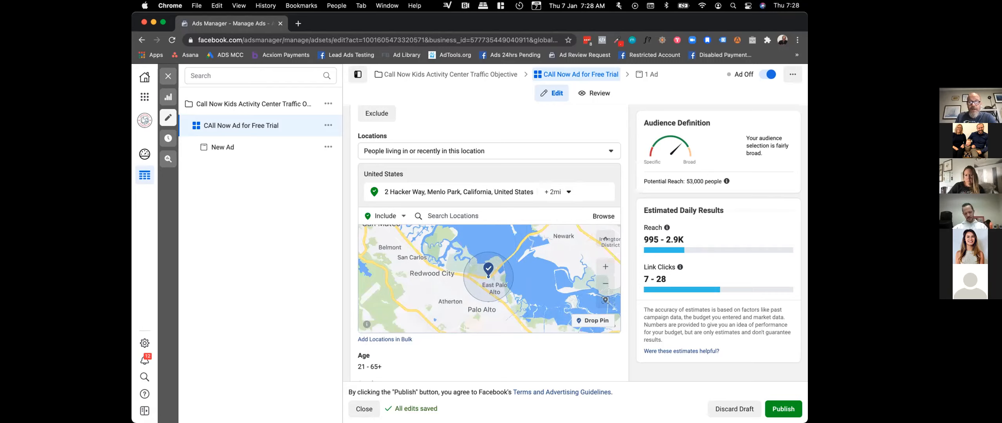
pyautogui.scroll(1, 490, 279)
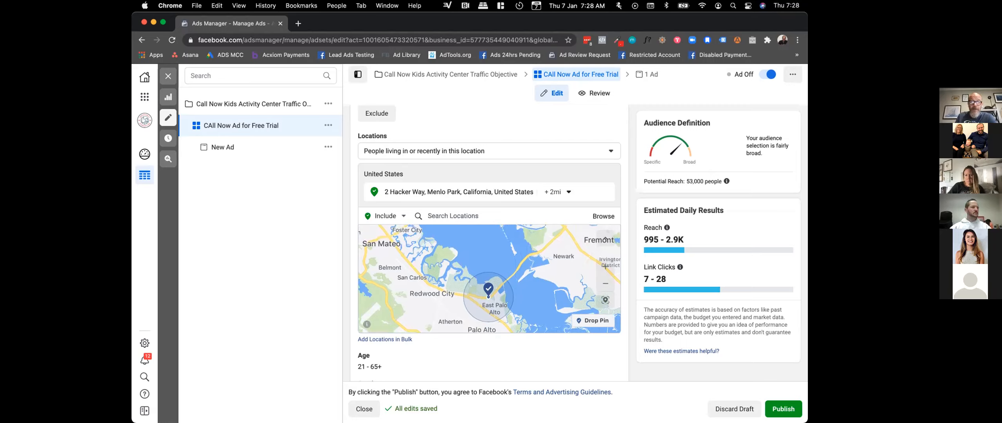
pyautogui.moveTo(539, 274); pyautogui.dragTo(565, 229)
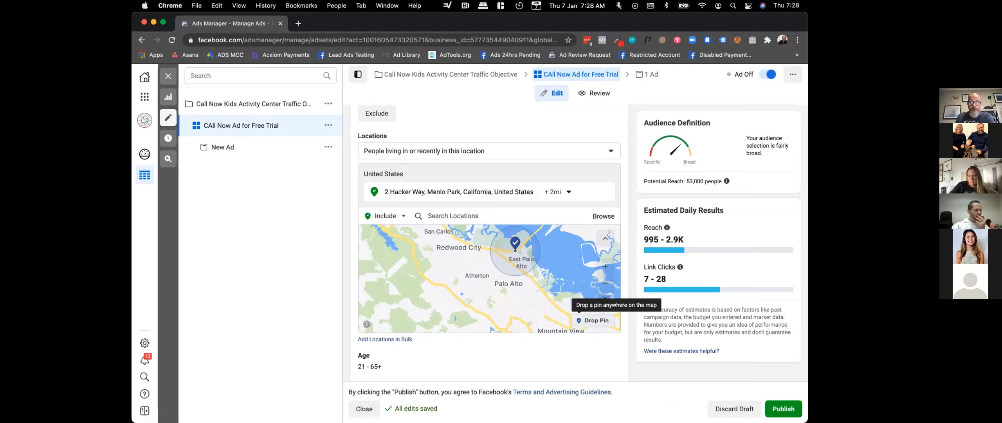
pyautogui.click(592, 321)
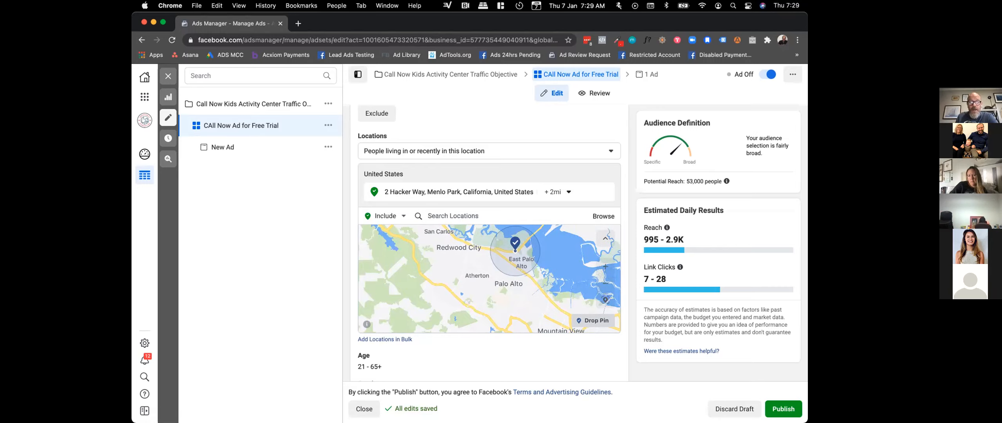
pyautogui.click(468, 247)
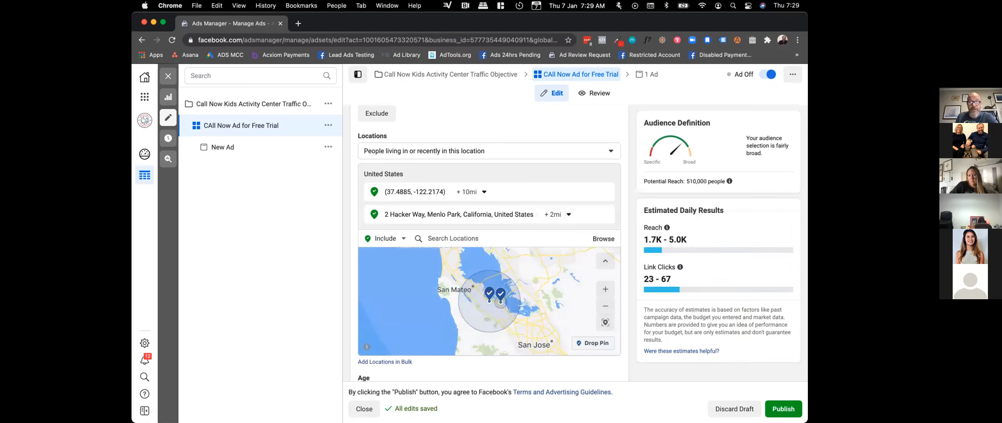
# - Set the targeting radius of the pin near Redwood City to 2 miles
pyautogui.click(470, 191)
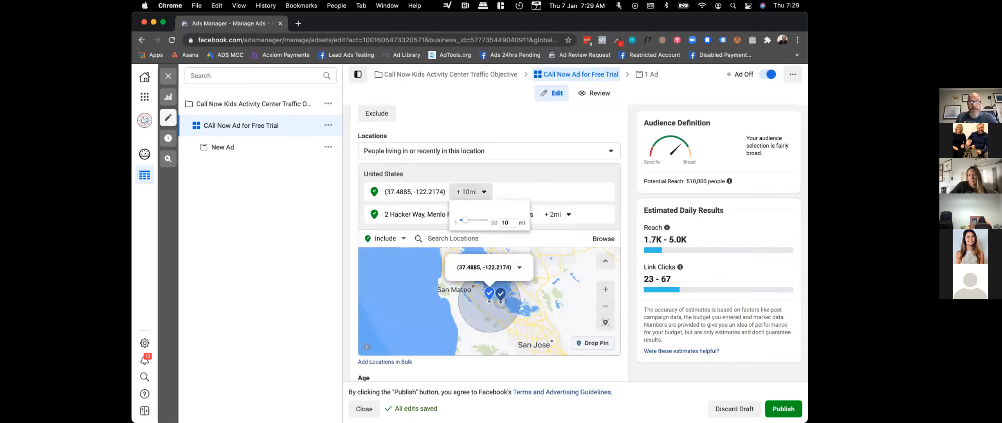
pyautogui.doubleClick(505, 223)
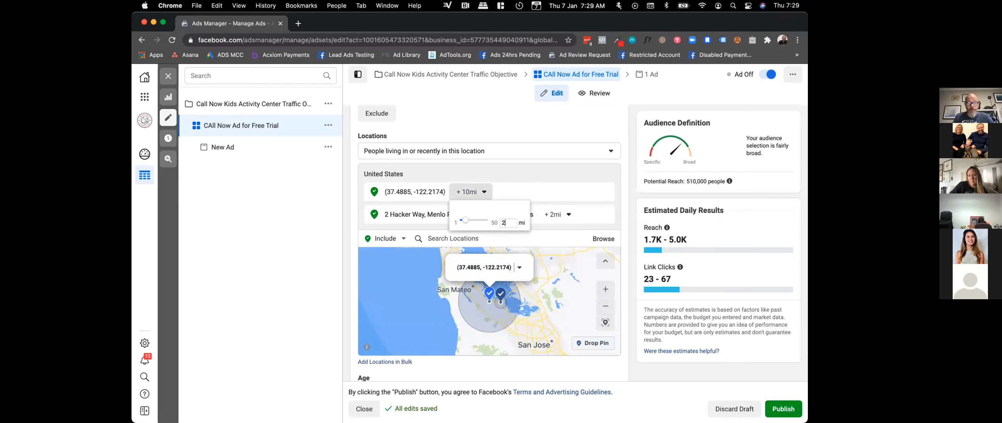
pyautogui.press('Return')
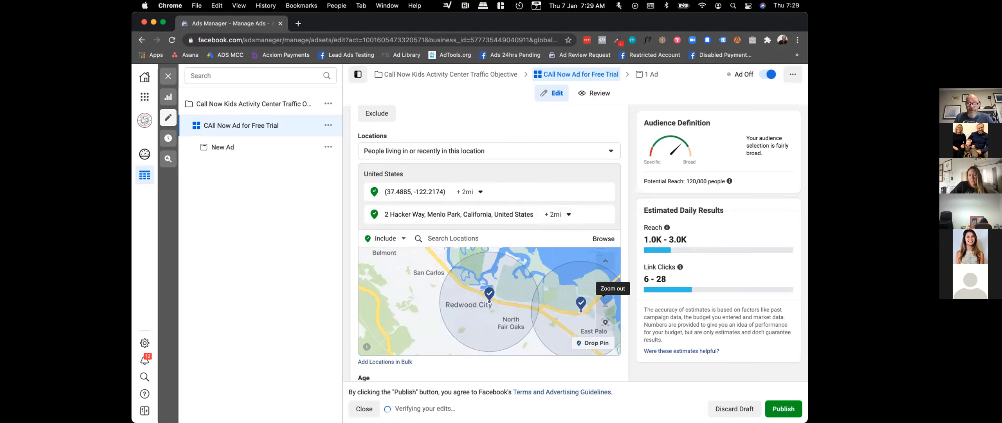
# - Drop another location pin southwest of Redwood City on the audience map, at about 37.46, -122.28
pyautogui.click(605, 305)
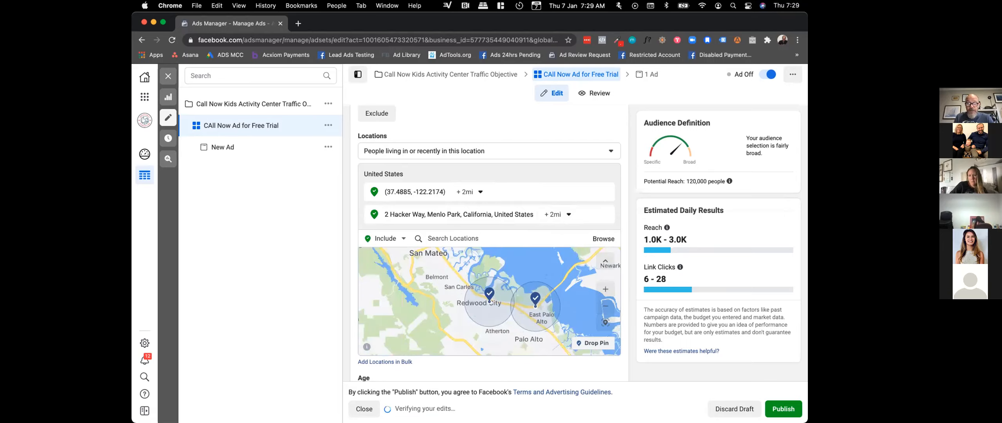
pyautogui.moveTo(508, 317); pyautogui.dragTo(493, 290)
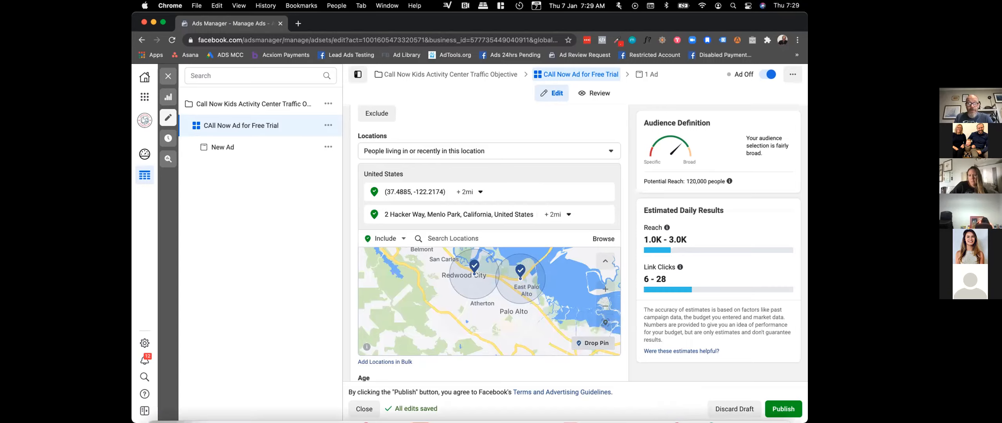
pyautogui.click(435, 302)
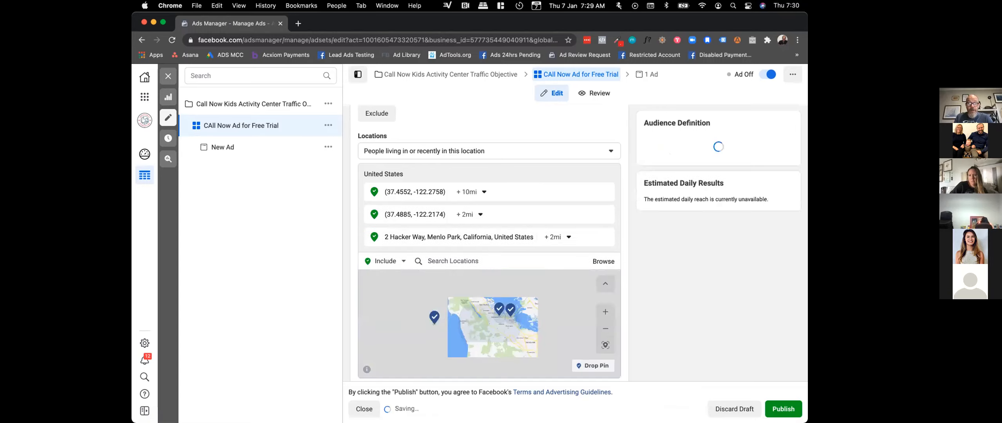
# - Set the targeting radius of the pin southwest of Redwood City to 1 mile
pyautogui.click(471, 191)
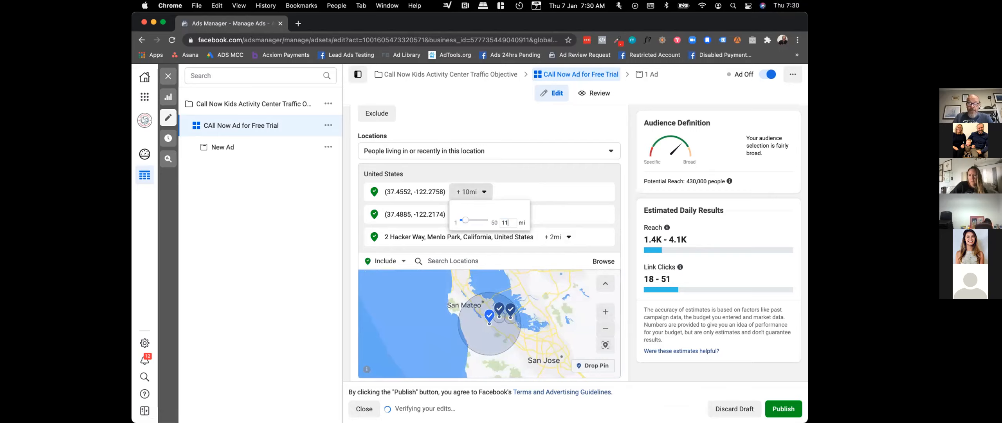
pyautogui.press('Return')
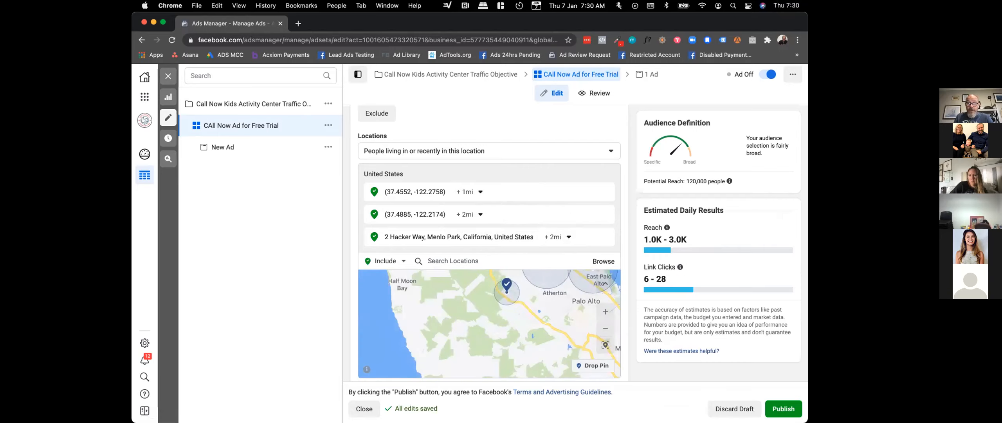
# - Add ZIP code 85374 in Surprise, Arizona, to the included audience locations
pyautogui.click(453, 261)
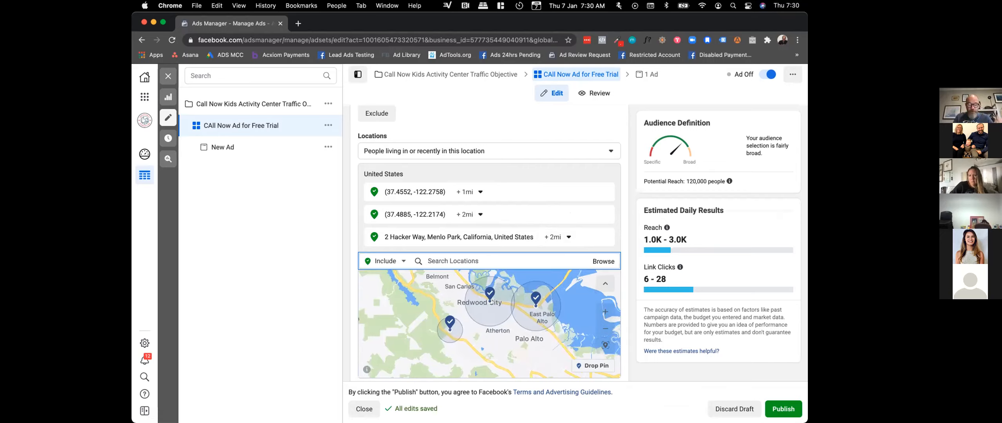
pyautogui.write('85')
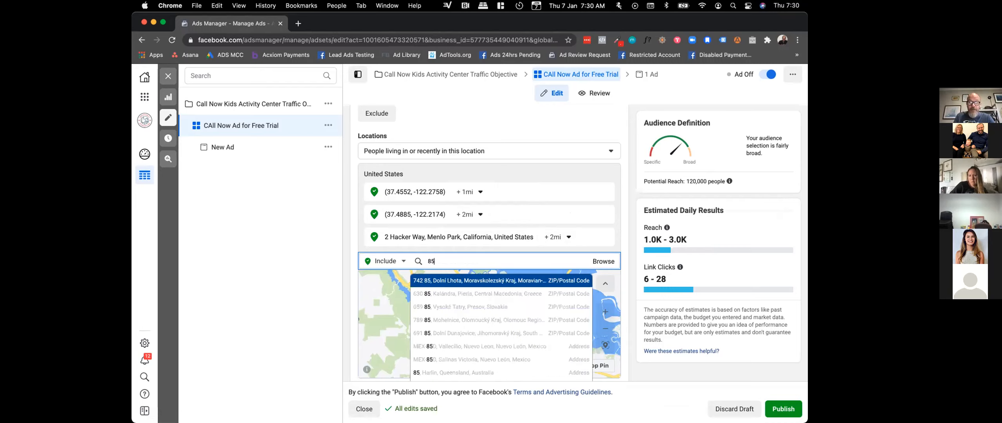
pyautogui.write('74')
pyautogui.press('BackSpace')
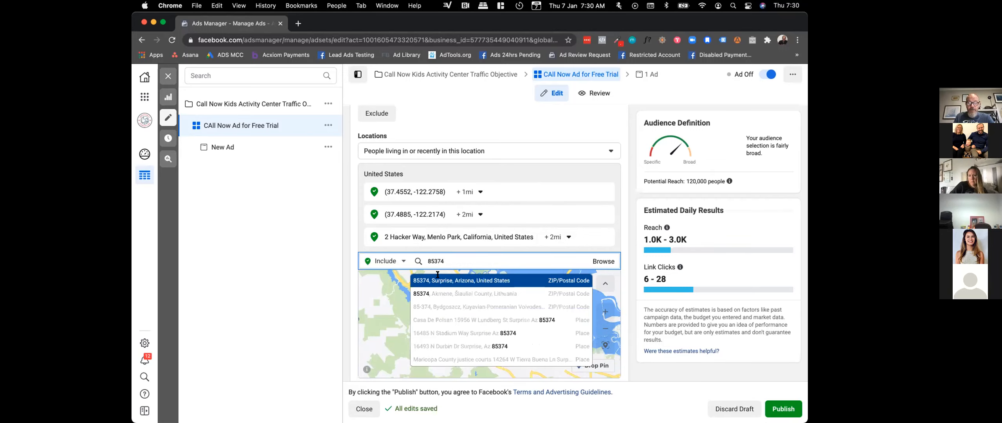
pyautogui.click(437, 277)
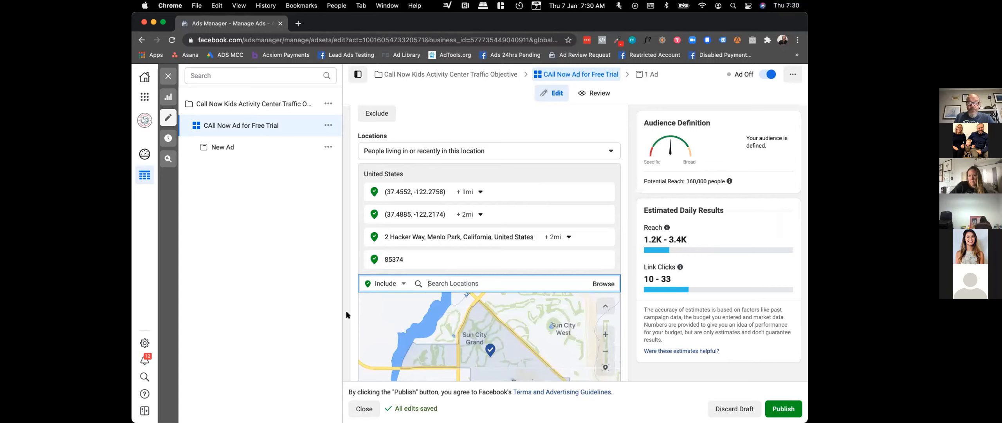
# - Add ZIP code 85375 in Sun City West, Arizona, to the included audience locations and look over its area on the map
pyautogui.scroll(-5, 346, 310)
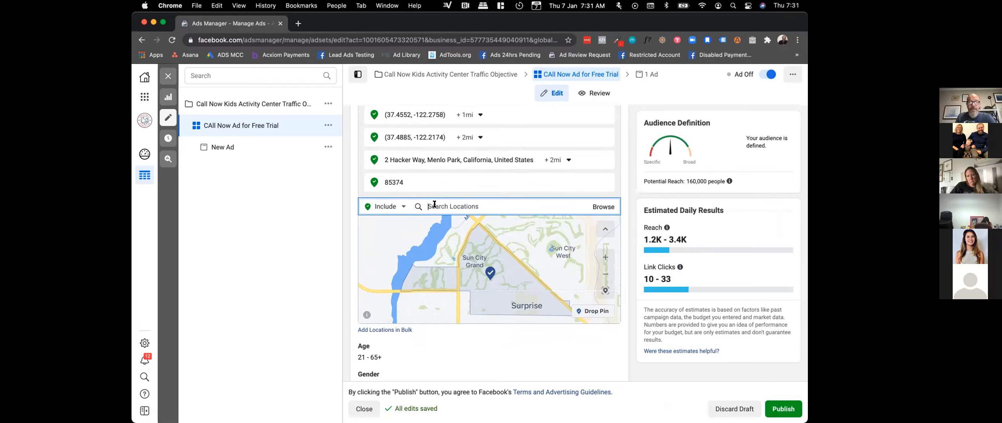
pyautogui.write('8')
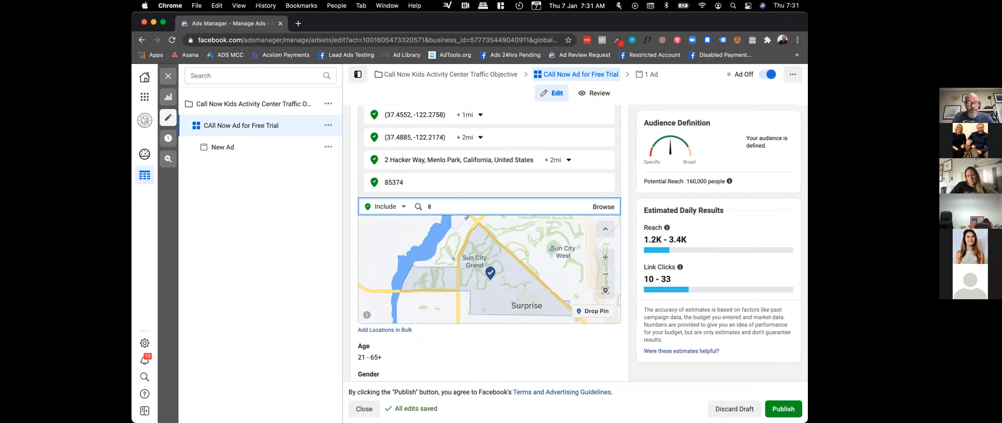
pyautogui.write('53')
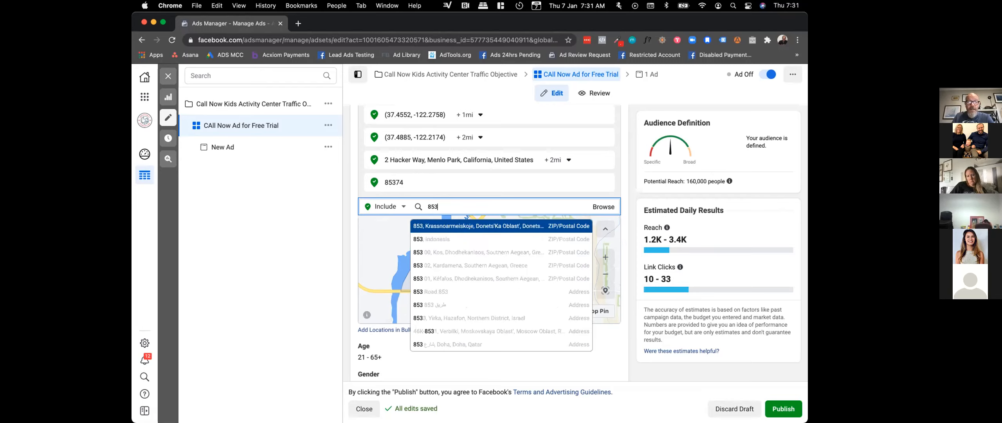
pyautogui.write('75')
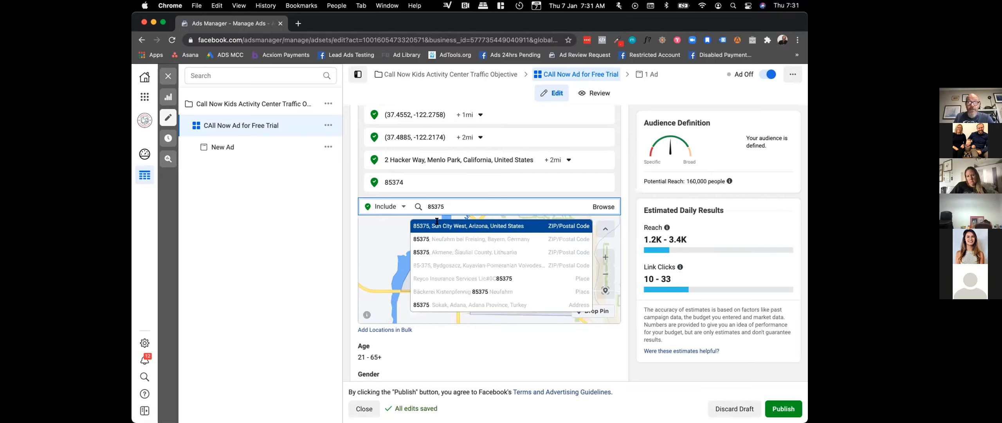
pyautogui.click(437, 223)
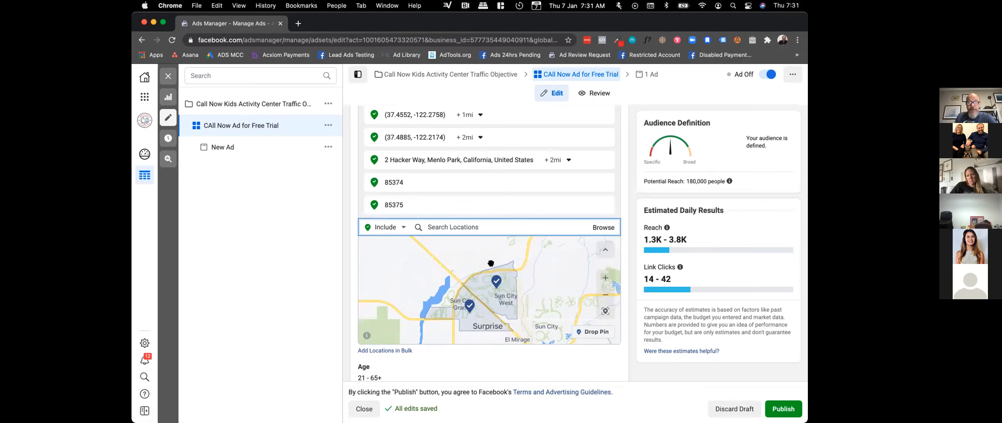
pyautogui.scroll(-3, 524, 288)
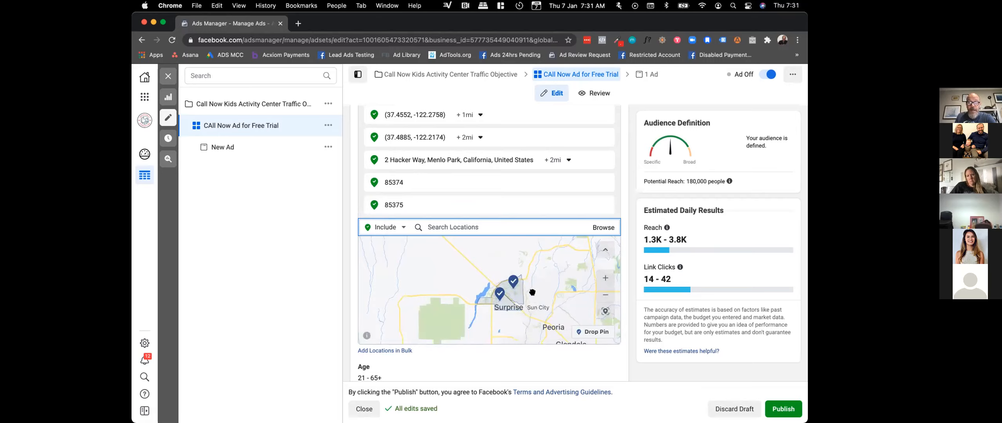
pyautogui.scroll(3, 533, 289)
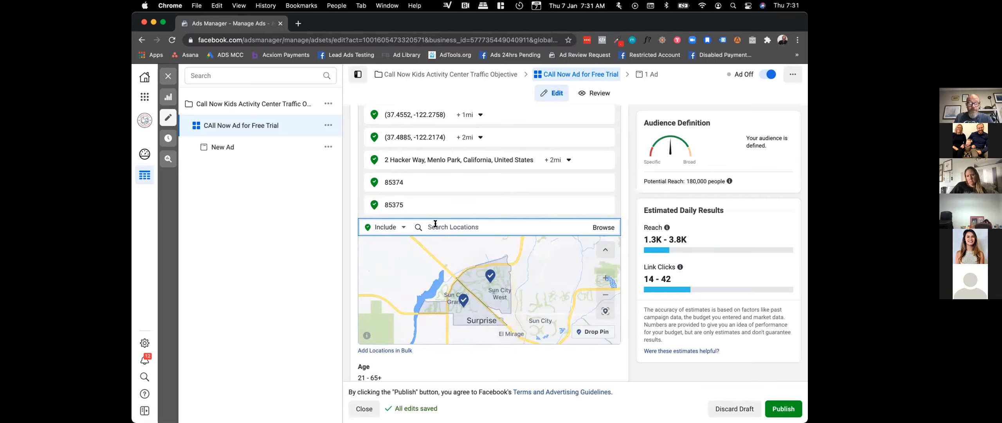
pyautogui.click(403, 227)
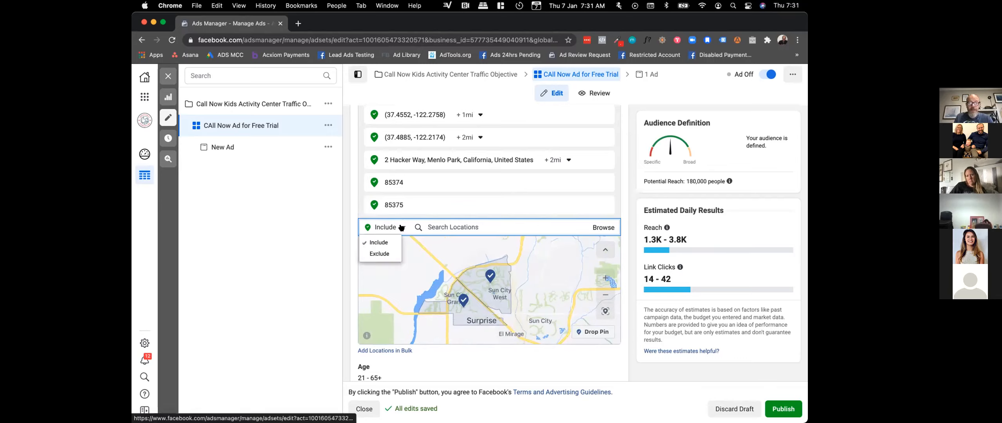
pyautogui.click(386, 255)
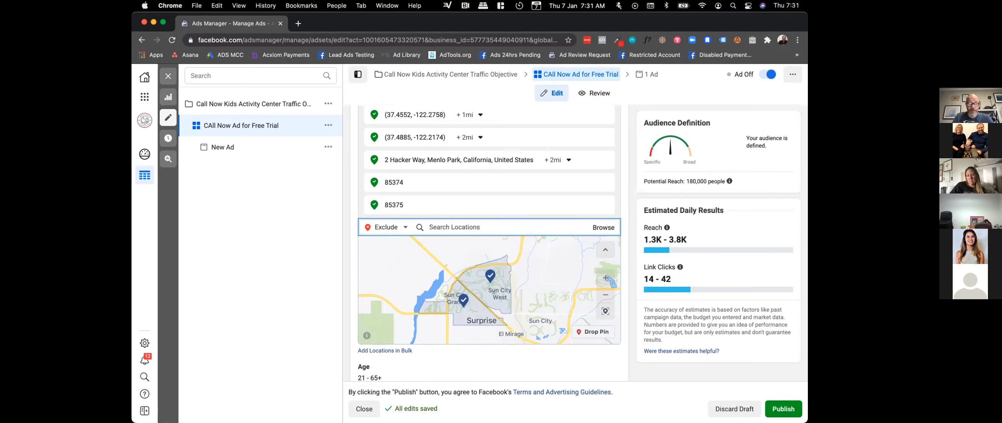
pyautogui.press('Escape')
pyautogui.click(490, 252)
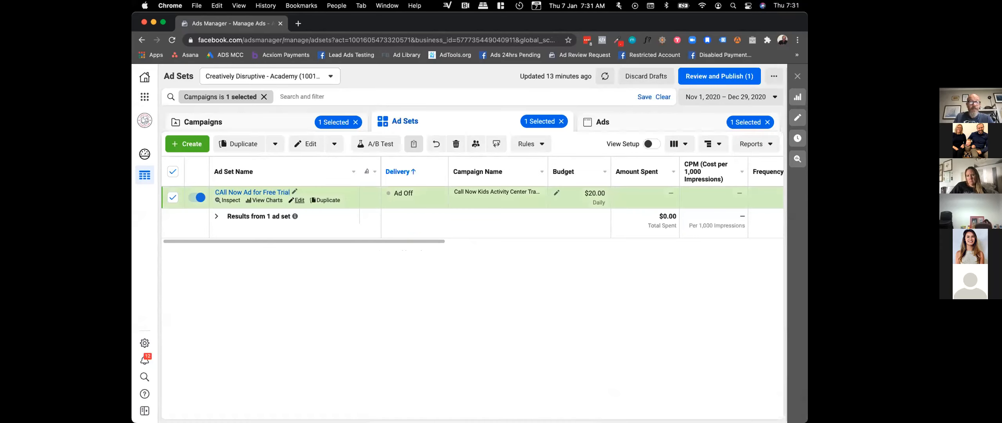
pyautogui.click(297, 200)
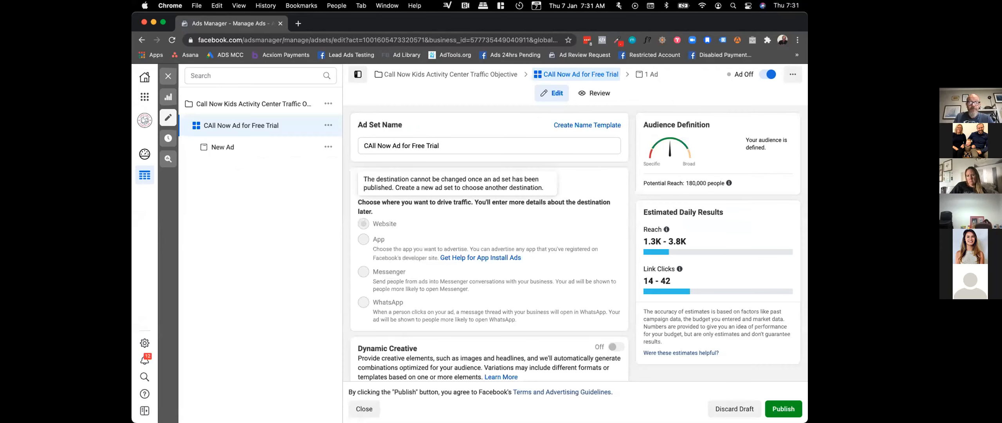
pyautogui.scroll(-10, 489, 242)
pyautogui.scroll(-8, 489, 243)
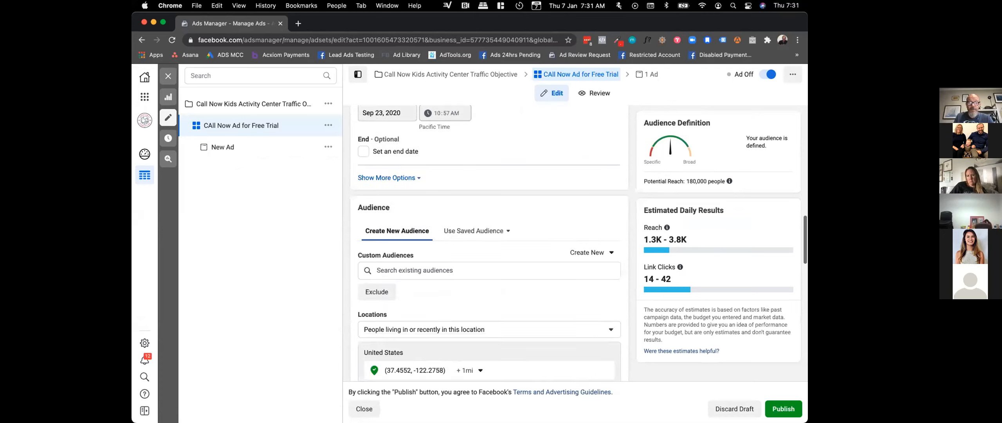
pyautogui.scroll(-3, 489, 243)
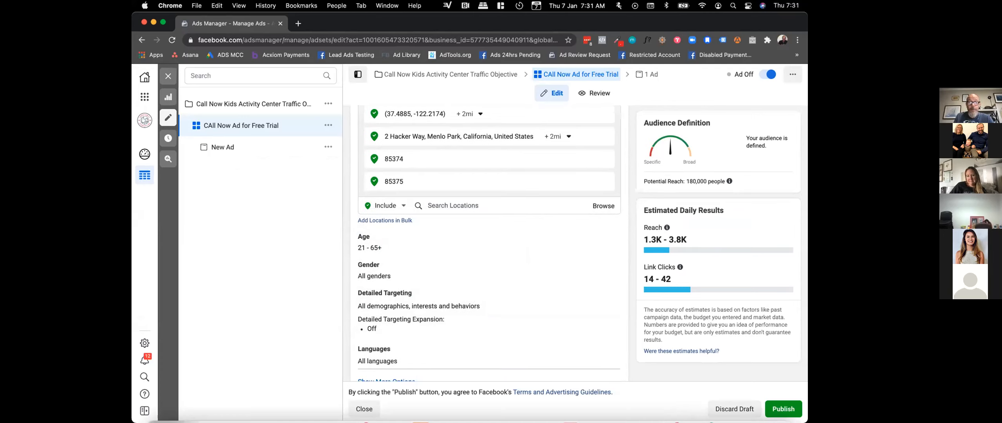
# - Exclude ZIP code 85373 in Sun City, Arizona, from the audience locations
pyautogui.click(385, 205)
pyautogui.click(379, 232)
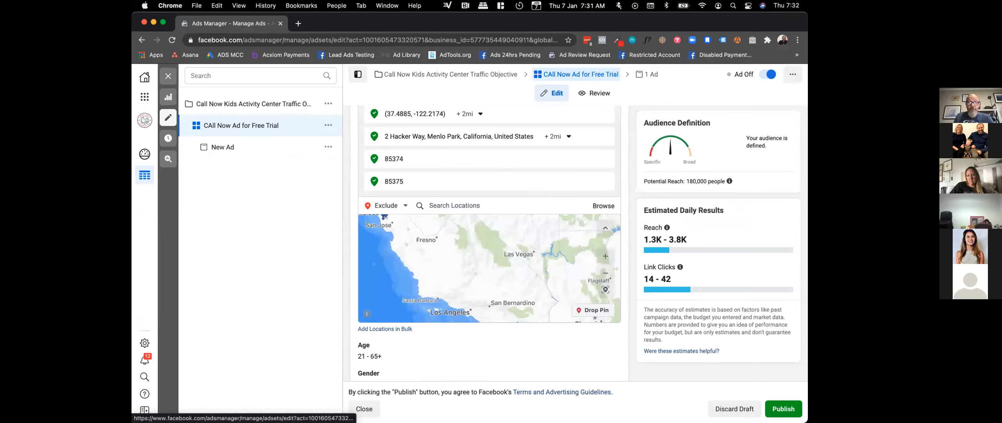
pyautogui.write('85373')
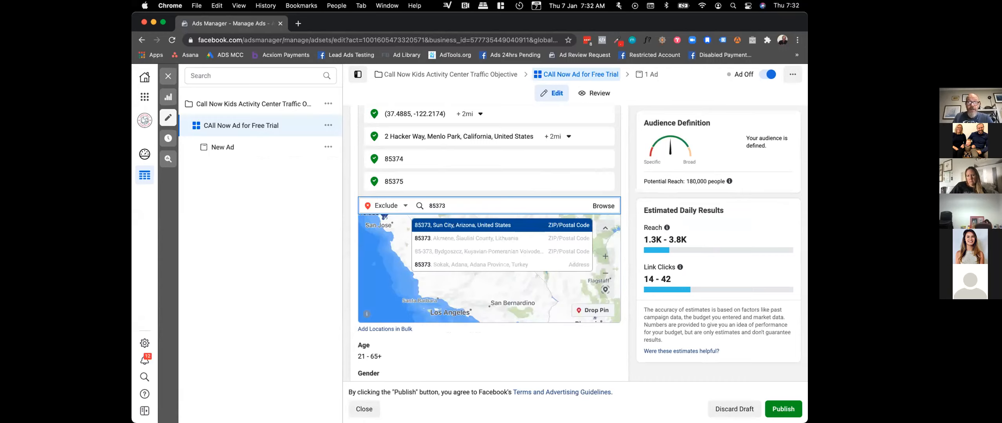
pyautogui.click(426, 225)
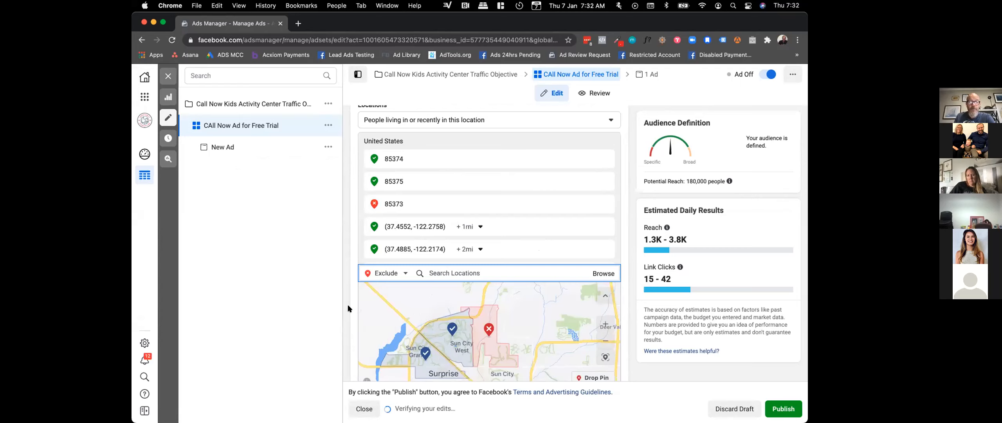
# - Drop an exclusion pin on the map just east of the excluded Sun City ZIP area, at about 33.68, -112.27
pyautogui.scroll(-1, 348, 308)
pyautogui.scroll(-1, 348, 308)
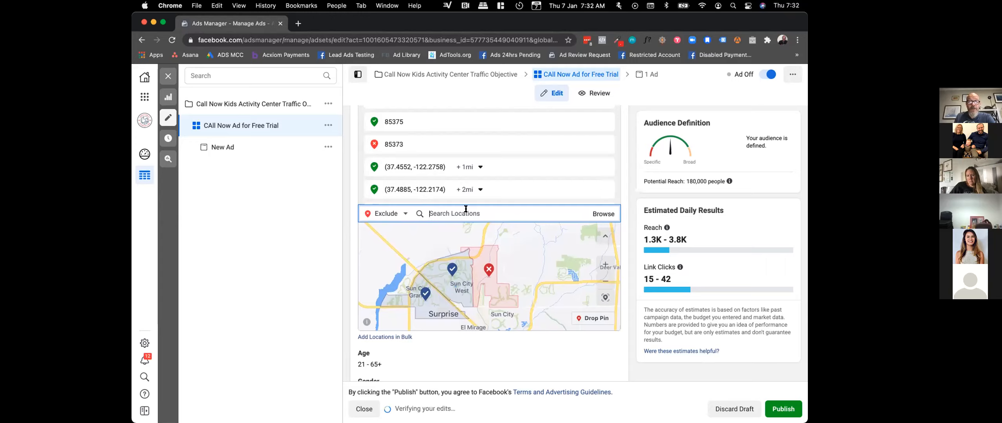
pyautogui.click(591, 317)
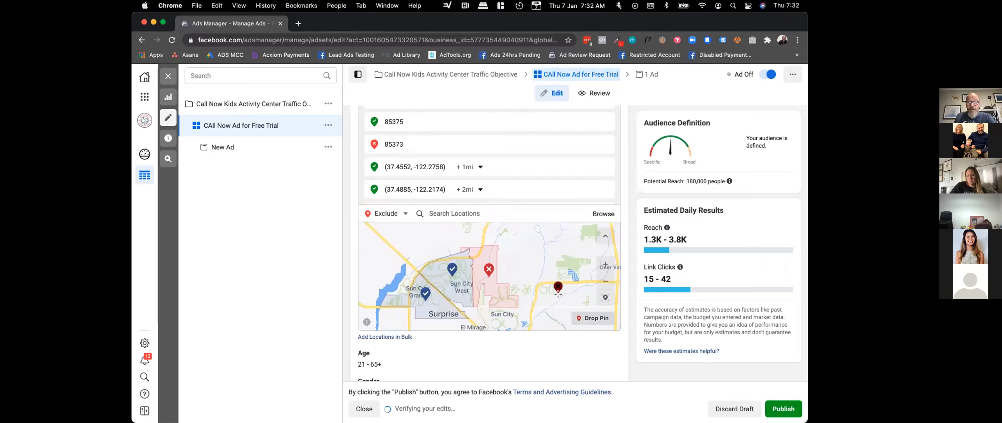
pyautogui.click(512, 272)
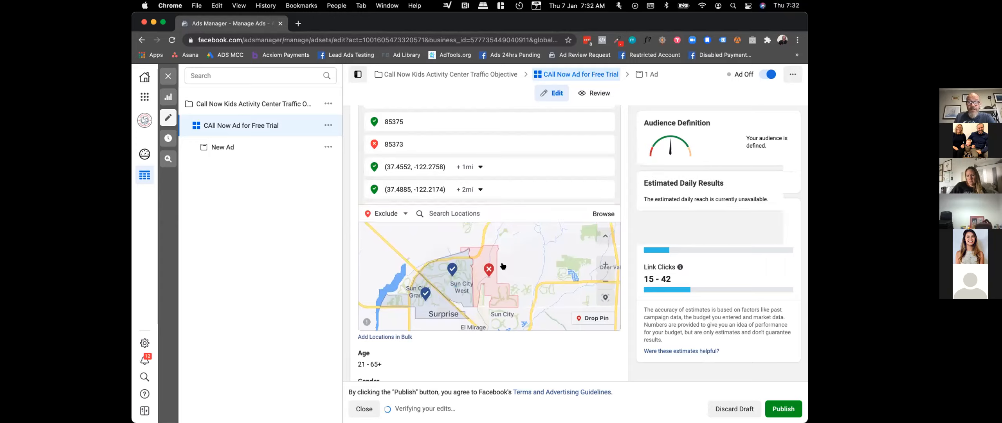
# - Change the dropped pin near Sun City from an excluded to an included location
pyautogui.click(387, 213)
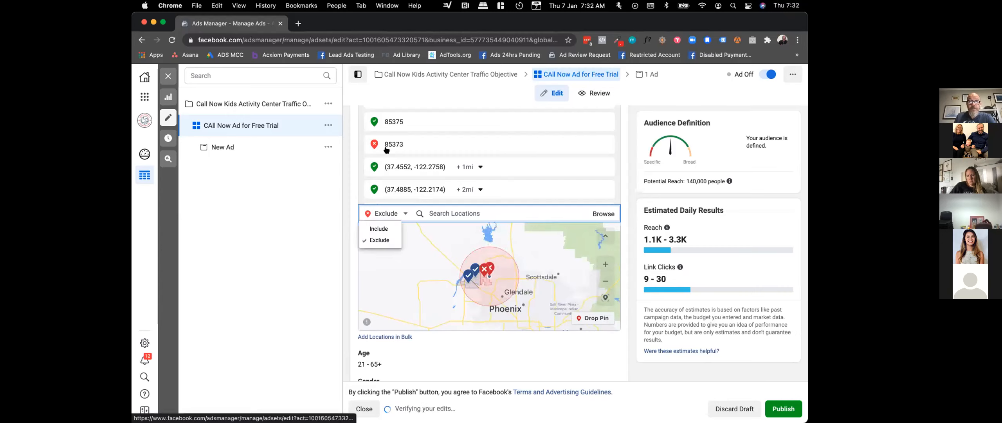
pyautogui.scroll(3, 409, 160)
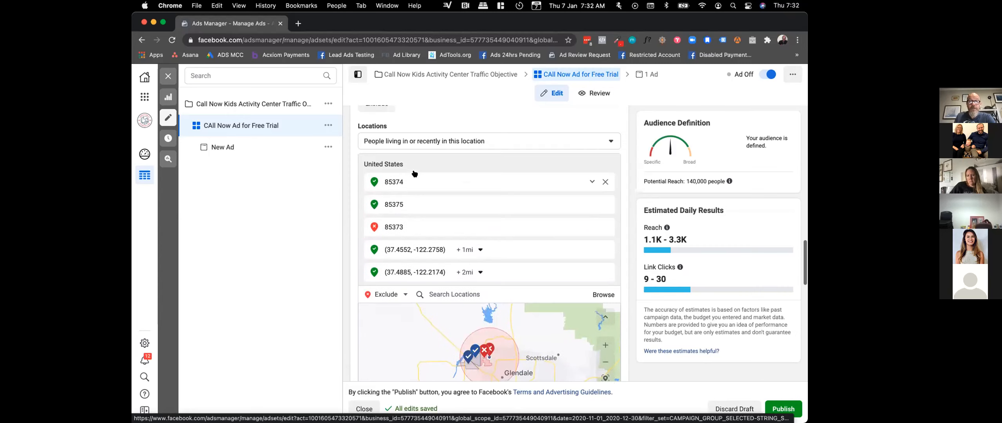
pyautogui.scroll(-2, 414, 173)
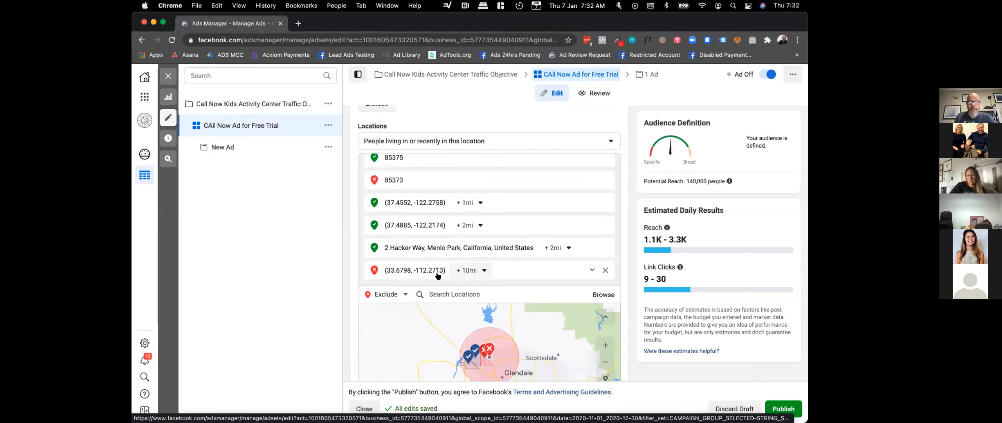
pyautogui.click(589, 270)
pyautogui.click(564, 283)
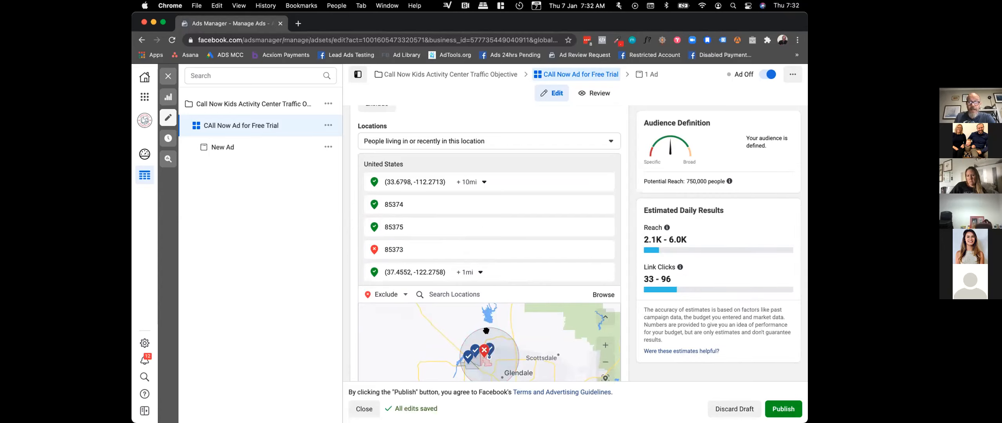
# - Change the pin southwest of Redwood City, at 37.4552, -122.2758, from an included to an excluded location
pyautogui.scroll(-4, 611, 282)
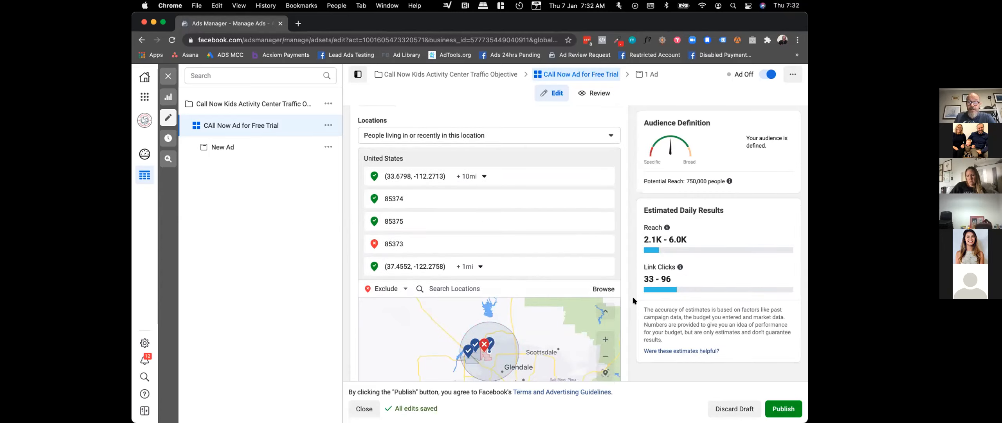
pyautogui.click(602, 268)
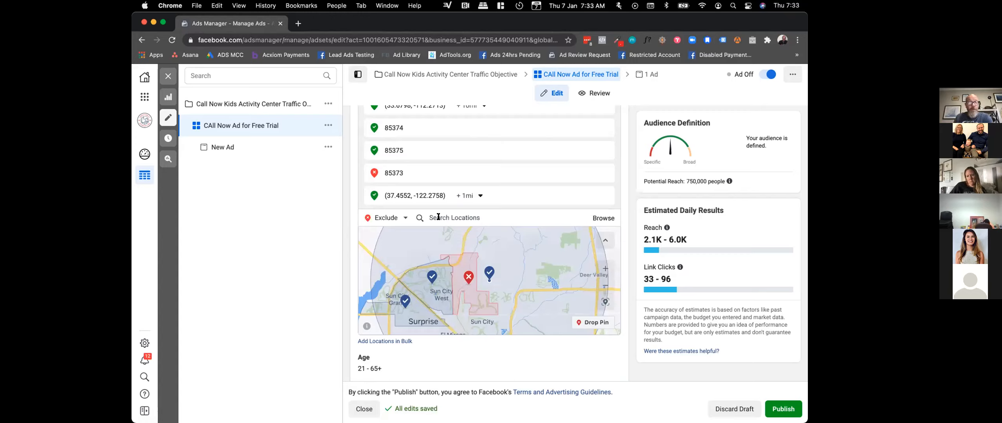
pyautogui.click(471, 196)
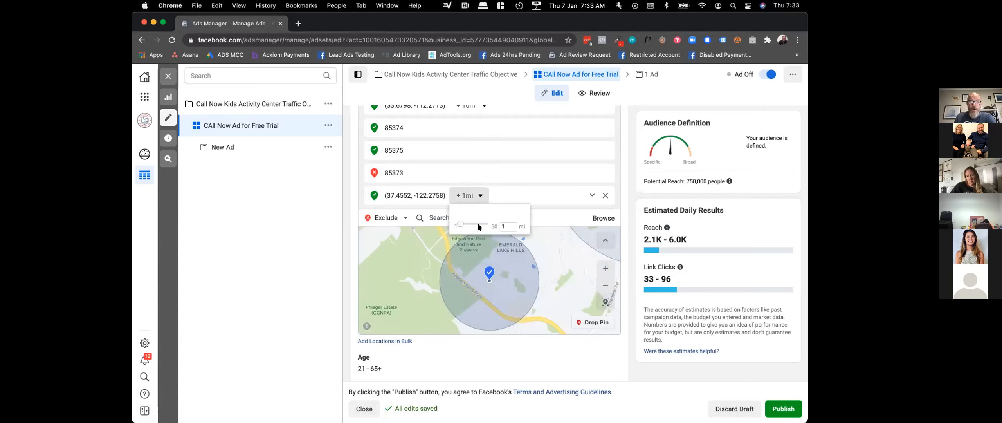
pyautogui.click(592, 196)
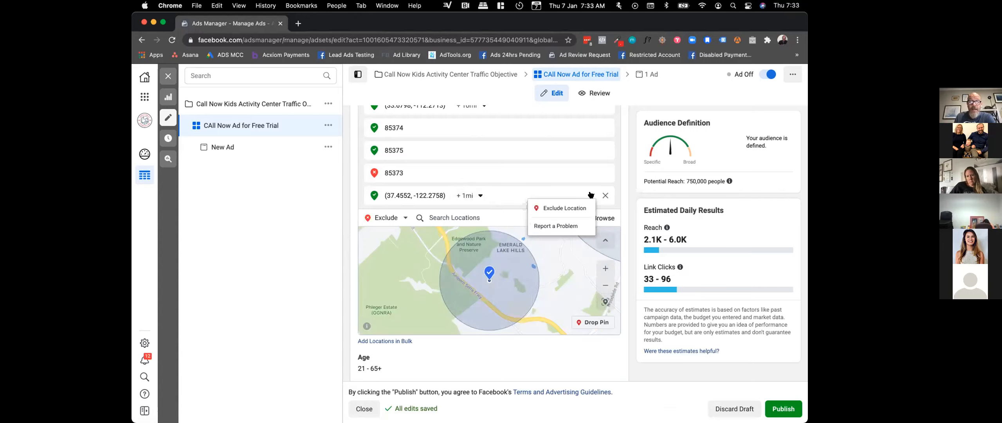
pyautogui.click(544, 208)
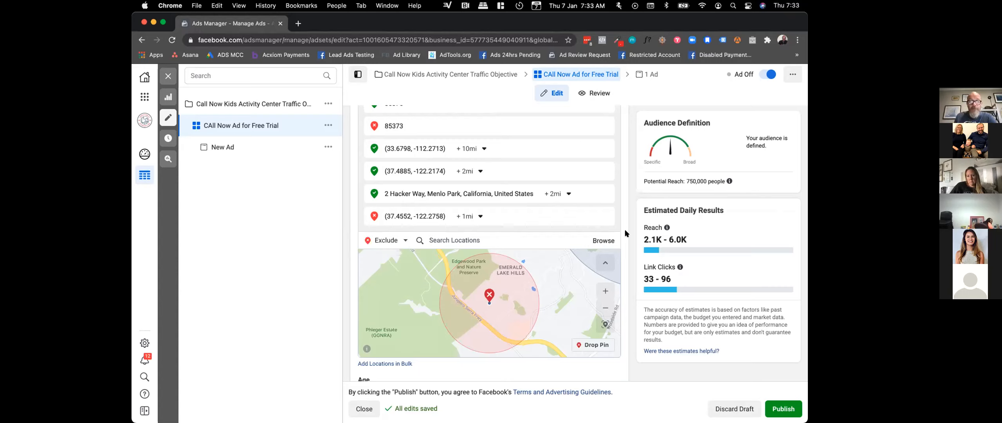
pyautogui.scroll(-2, 625, 231)
pyautogui.scroll(-5, 625, 233)
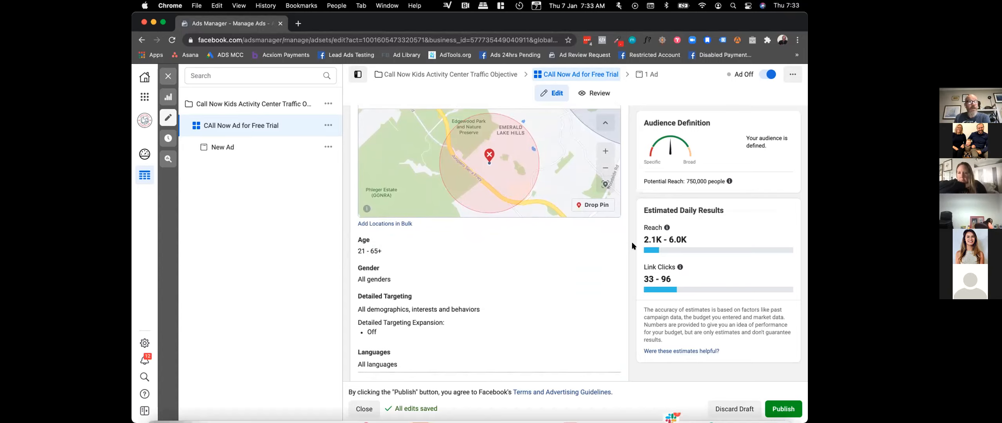
# - Review the ad set's audience section, from the location list and map to age, gender, detailed targeting, languages and placements
pyautogui.scroll(3, 633, 245)
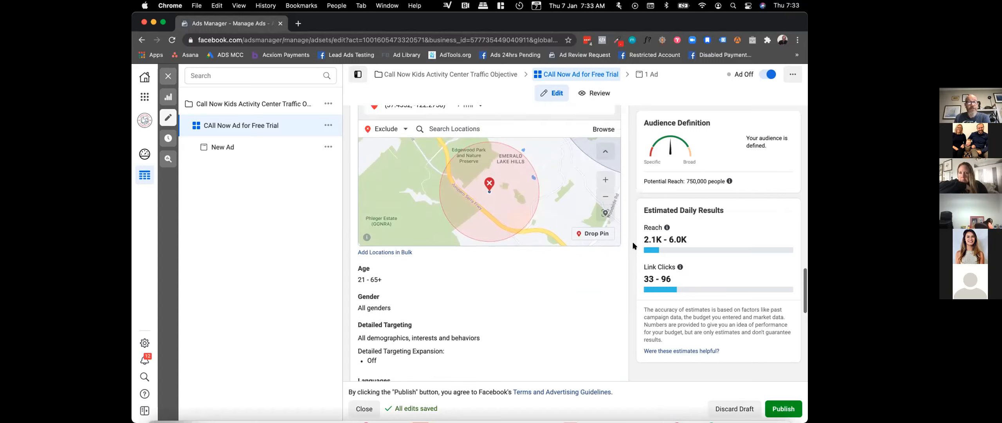
pyautogui.scroll(3, 633, 246)
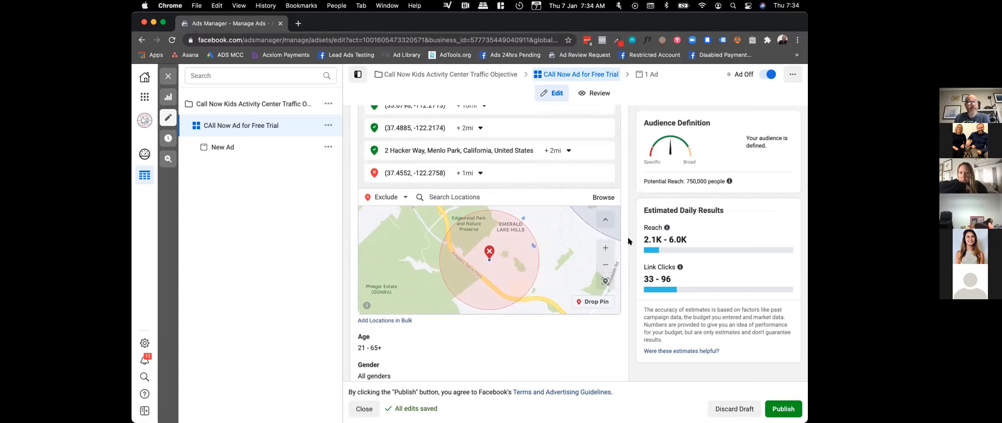
pyautogui.scroll(-8, 628, 239)
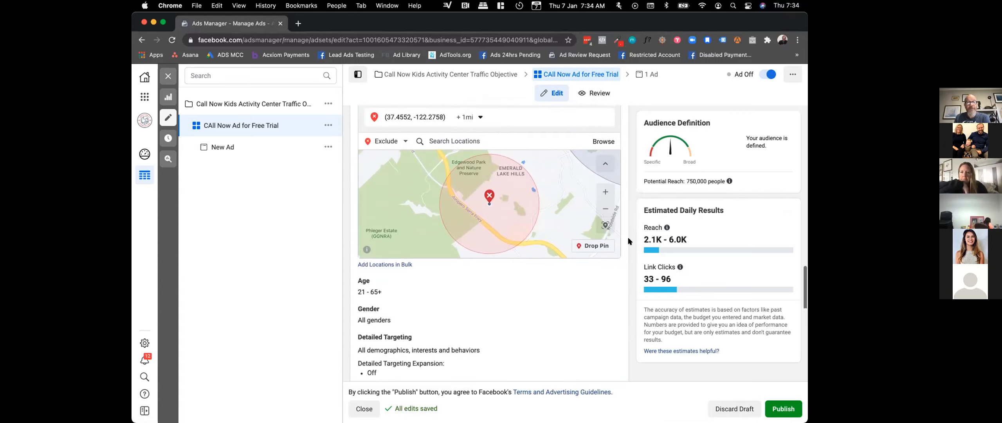
pyautogui.scroll(-3, 628, 240)
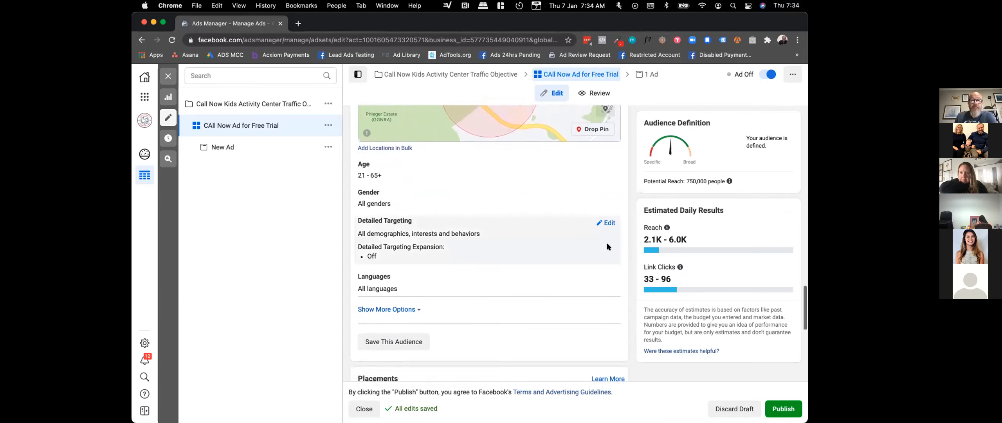
pyautogui.scroll(5, 557, 214)
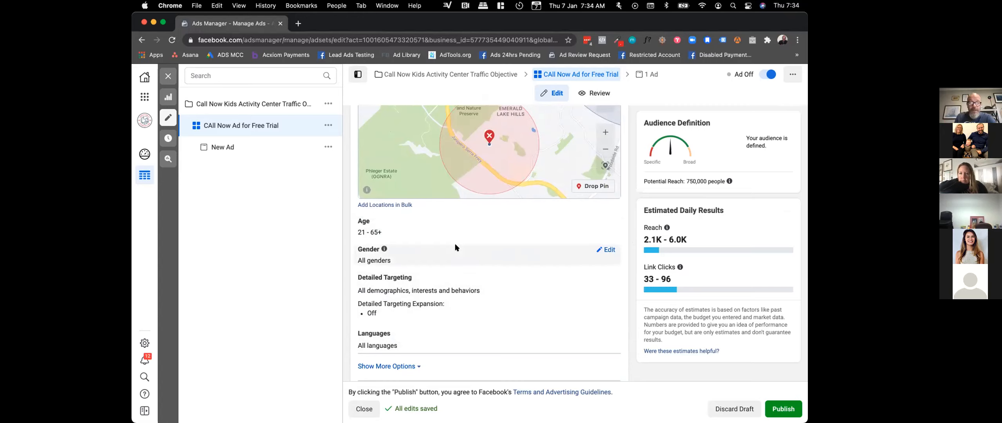
pyautogui.scroll(-1, 455, 245)
pyautogui.scroll(-4, 455, 247)
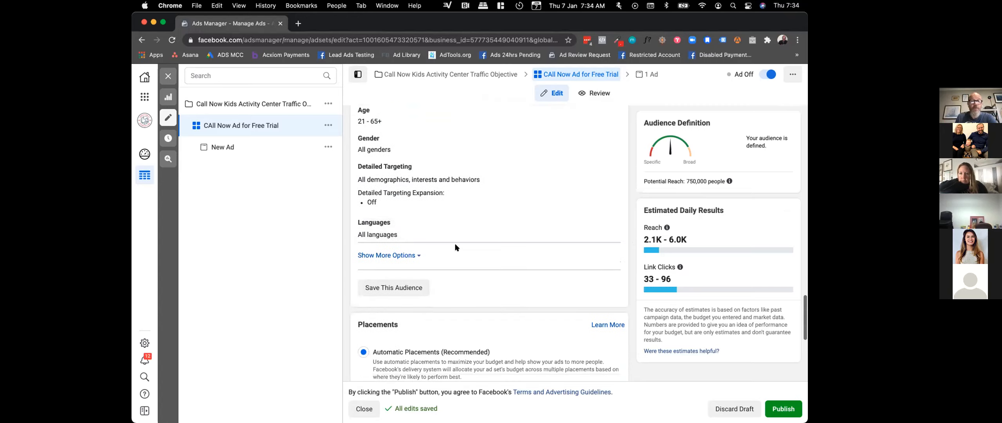
pyautogui.scroll(1, 450, 230)
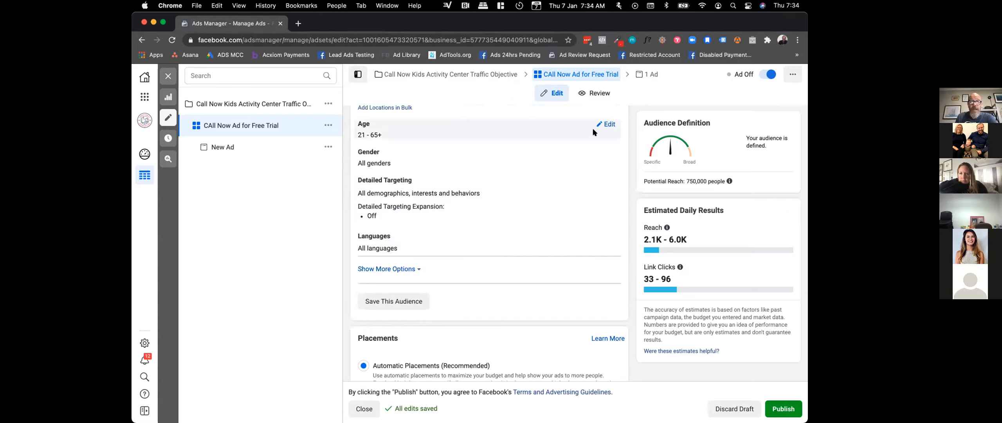
# - Set the audience age range to 28 through 58
pyautogui.click(606, 124)
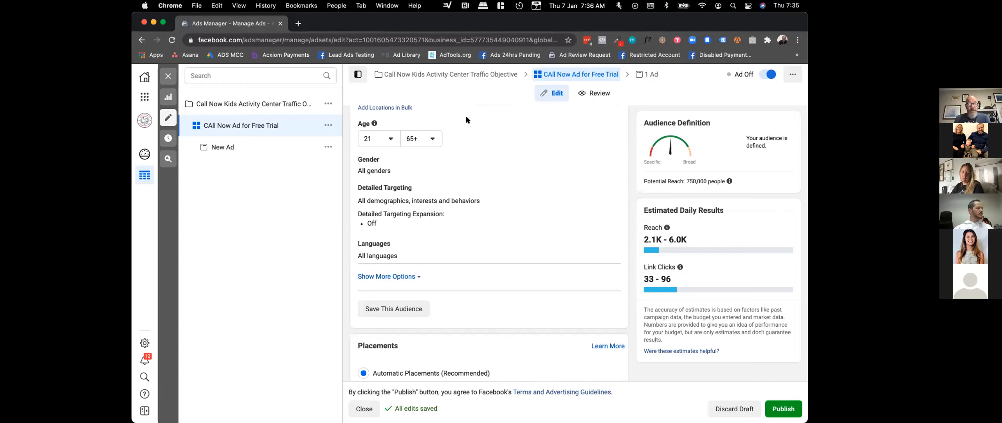
pyautogui.click(380, 138)
pyautogui.scroll(-3, 385, 211)
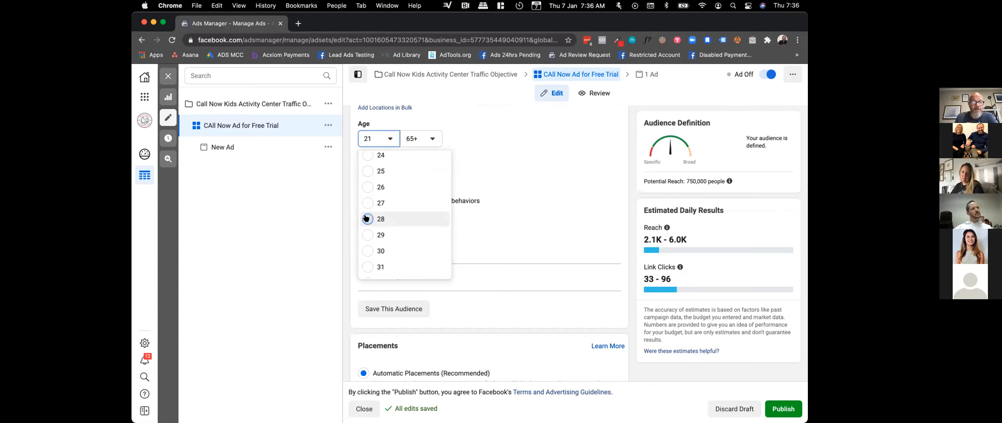
pyautogui.click(366, 218)
pyautogui.click(417, 138)
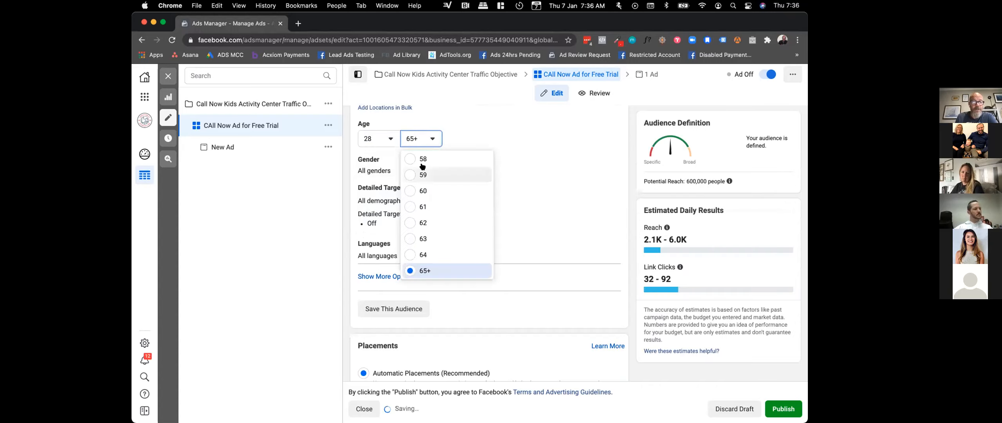
pyautogui.scroll(1, 427, 212)
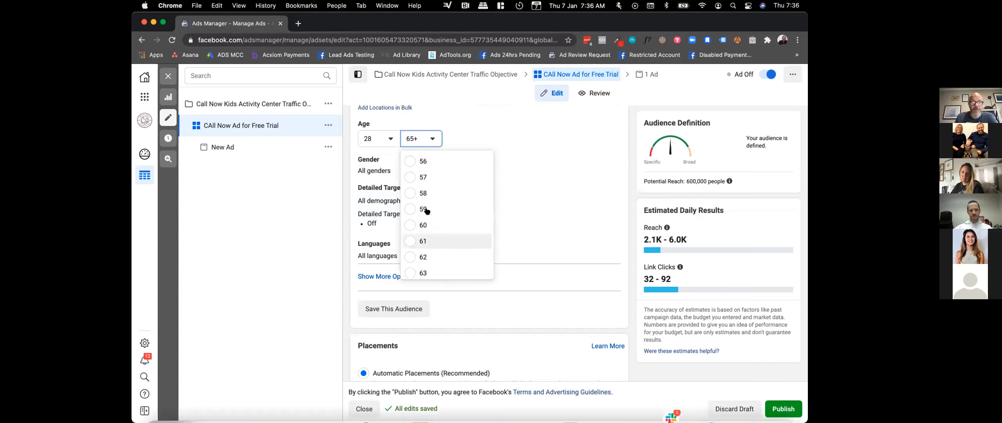
pyautogui.click(487, 162)
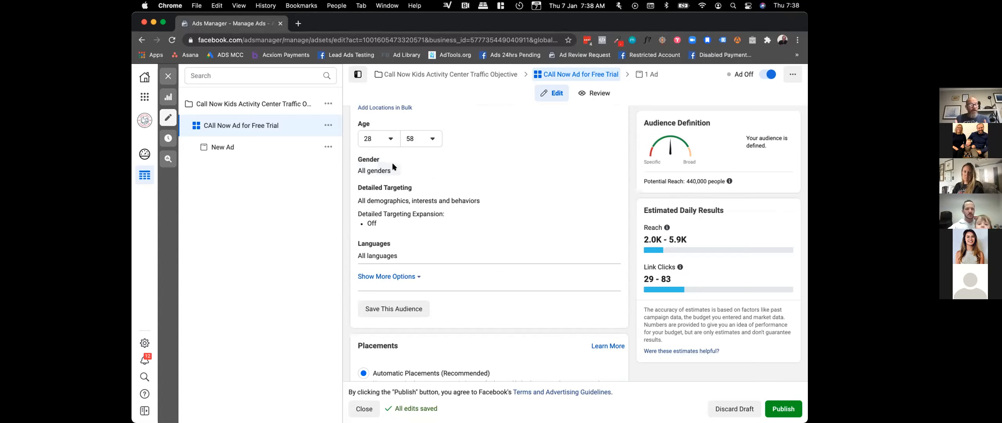
# - Look over the audience's gender, detailed targeting and language settings and the placement options below them
pyautogui.scroll(-3, 403, 174)
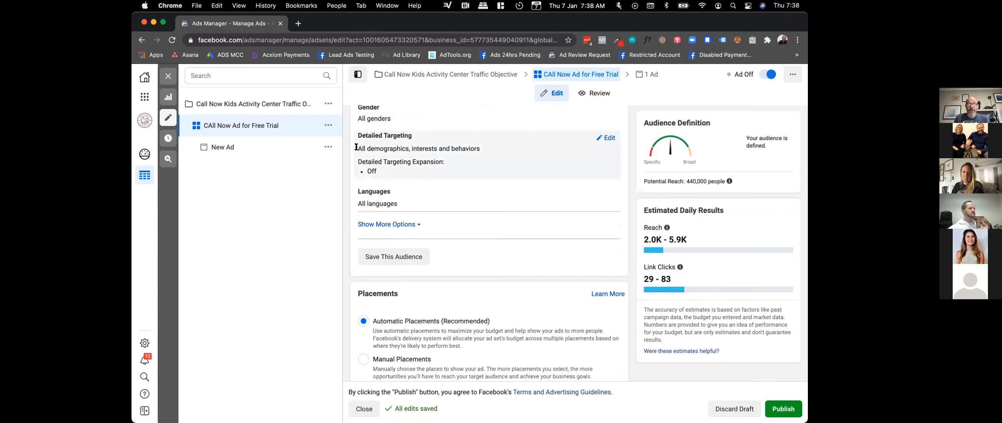
pyautogui.scroll(5, 385, 154)
pyautogui.scroll(-2, 389, 196)
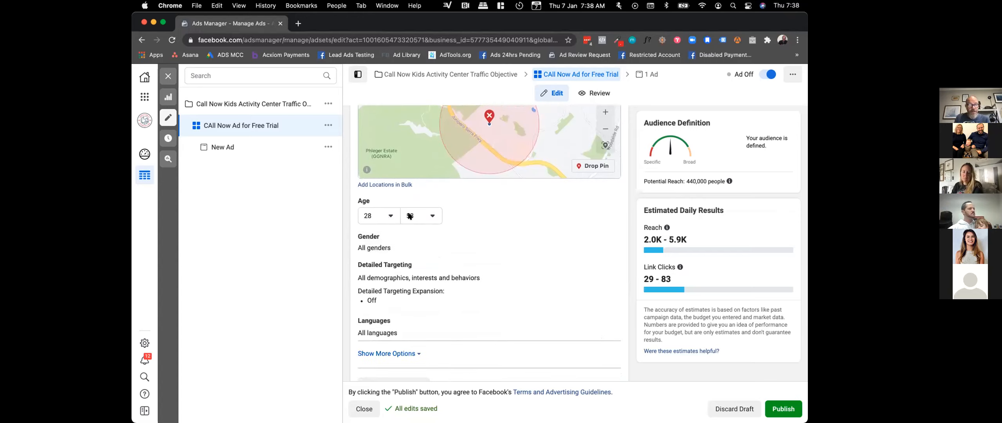
pyautogui.scroll(-3, 415, 246)
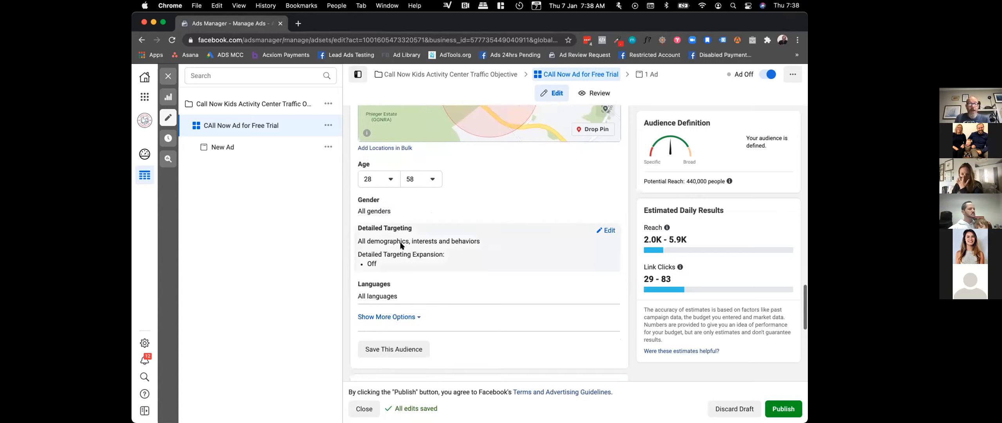
pyautogui.scroll(-4, 434, 259)
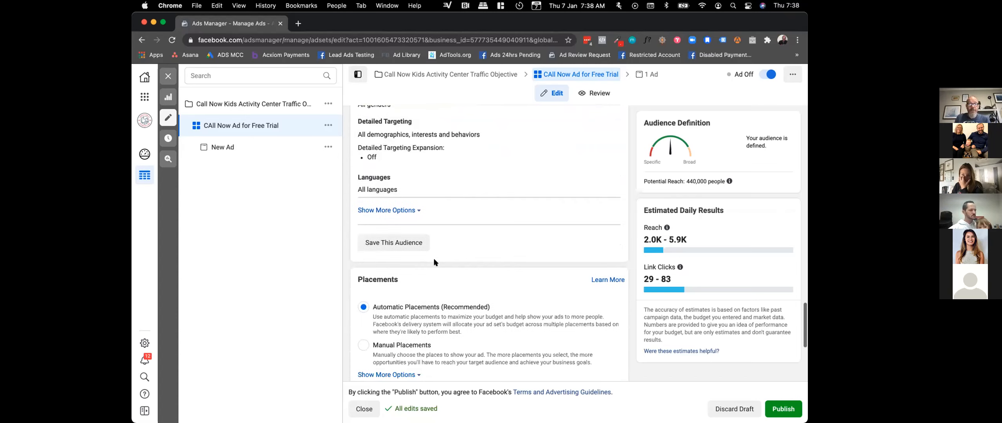
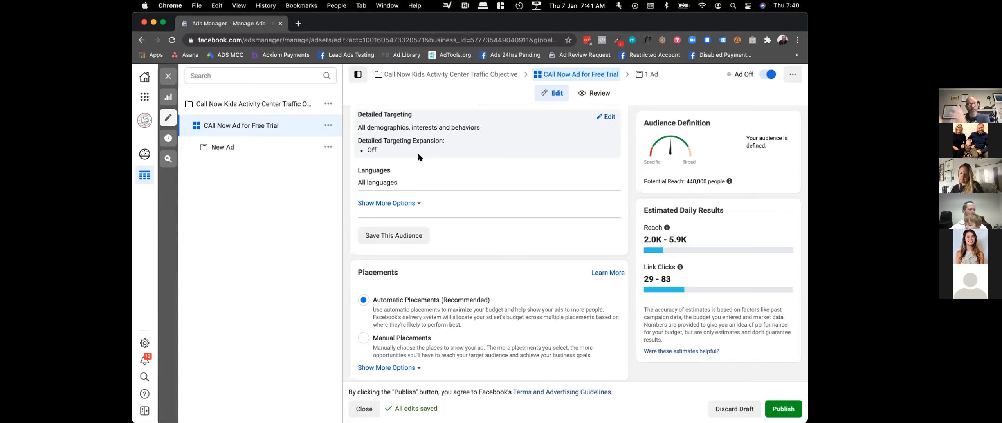
pyautogui.scroll(-1, 419, 157)
pyautogui.scroll(3, 470, 164)
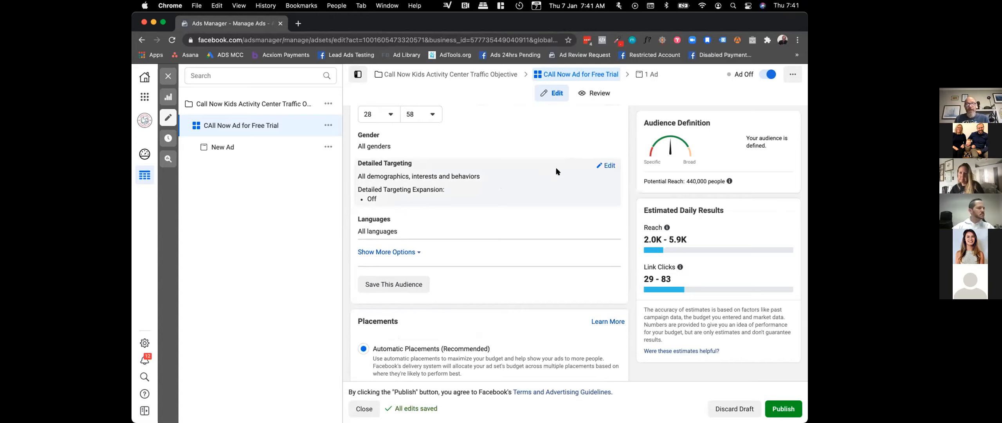
# - Search detailed targeting for "johnson & johnson" and include the Johnson & Johnson interest in the audience
pyautogui.click(609, 165)
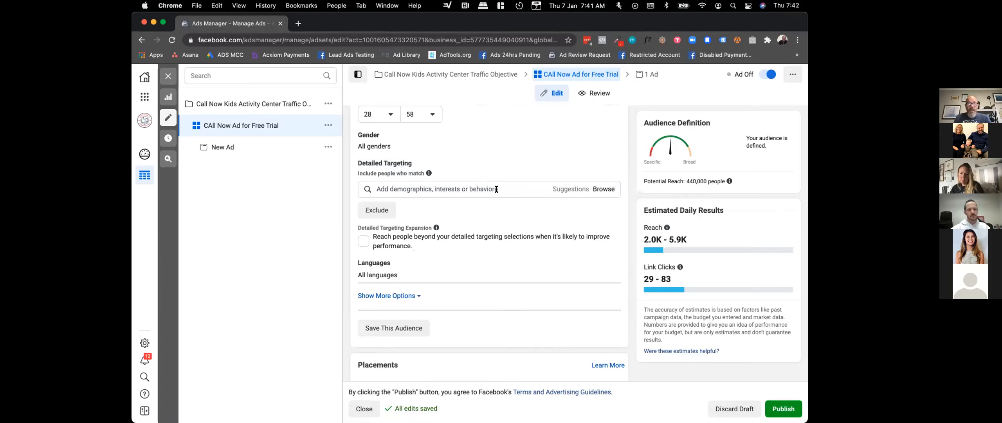
pyautogui.click(474, 188)
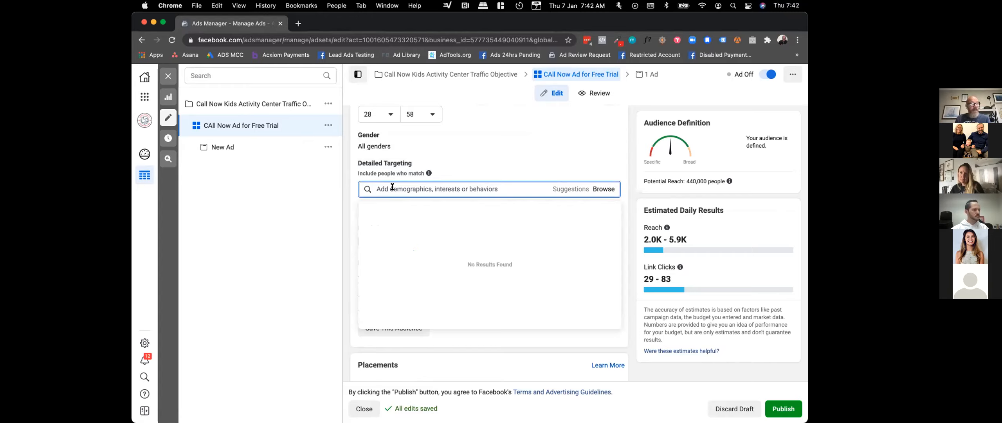
pyautogui.write('jo')
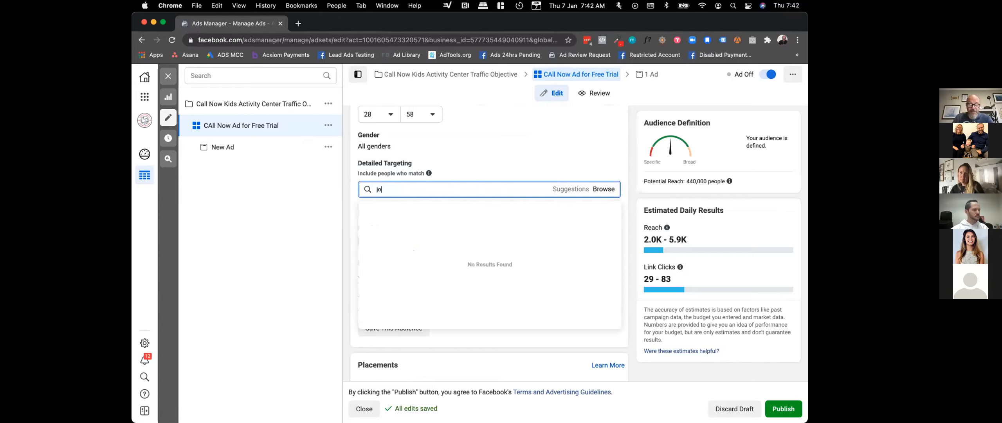
pyautogui.write('hnsons')
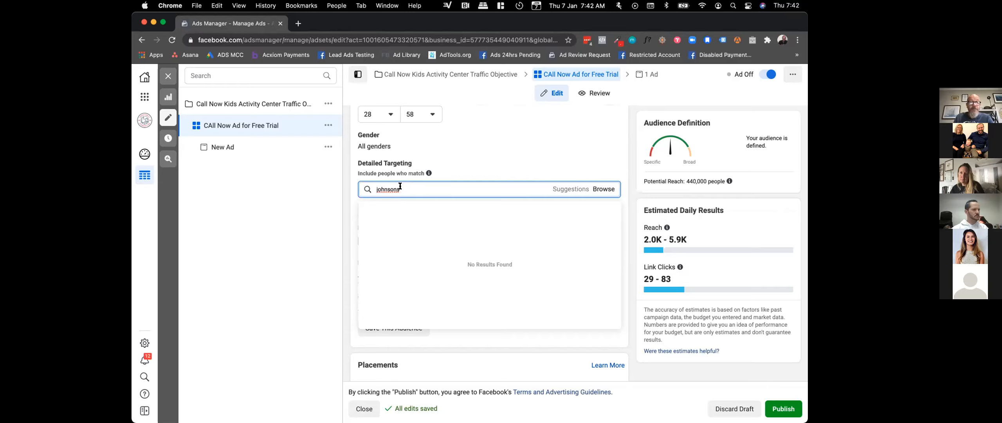
pyautogui.press('BackSpace')
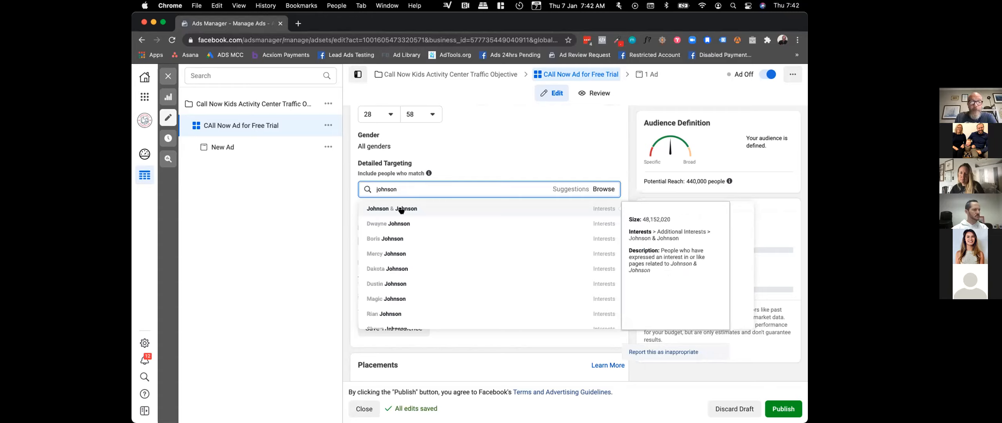
pyautogui.write('& johnsons')
pyautogui.press('BackSpace')
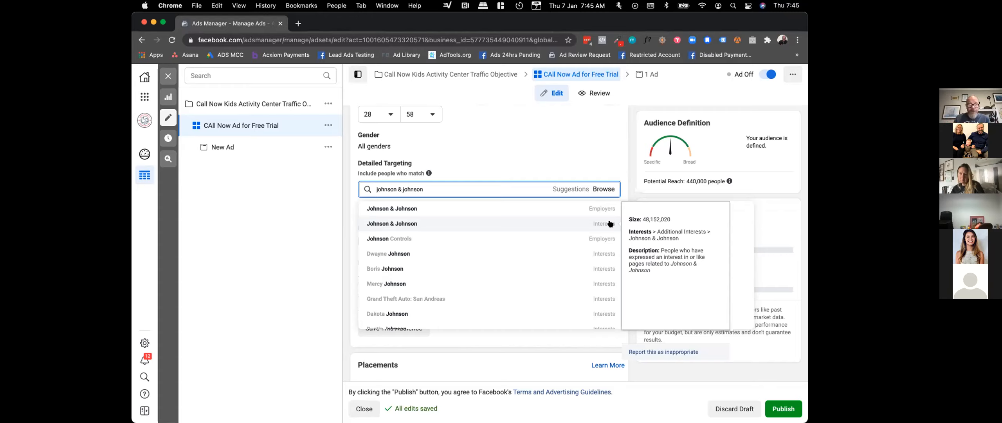
pyautogui.click(485, 220)
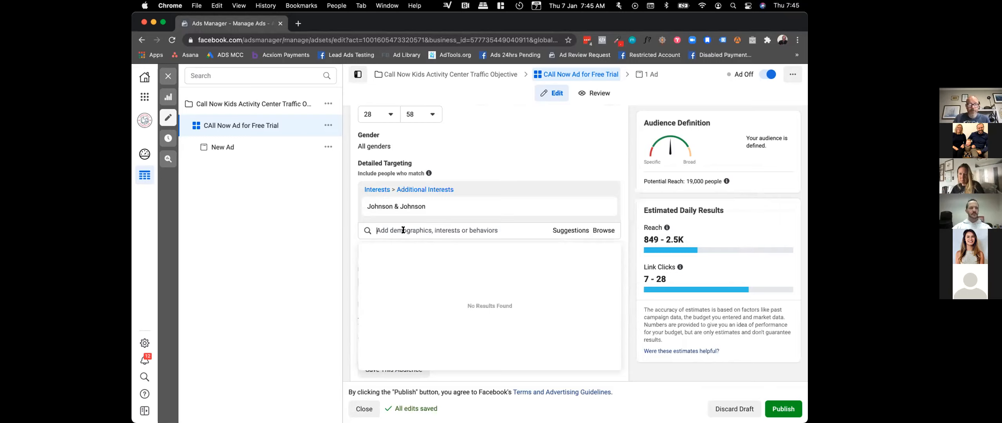
# - Browse the detailed targeting categories, expanding Interests, Hobbies and activities, and Arts and music, and collapse the Interests tree again
pyautogui.scroll(-2, 403, 230)
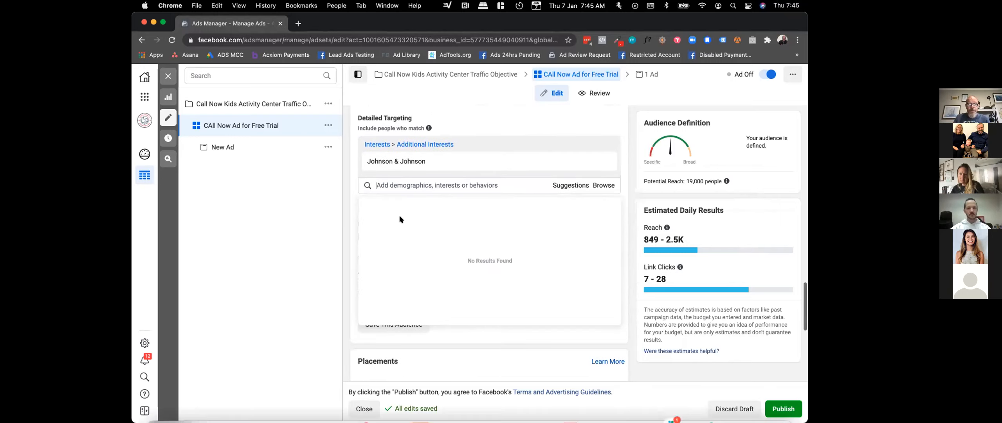
pyautogui.moveTo(383, 161)
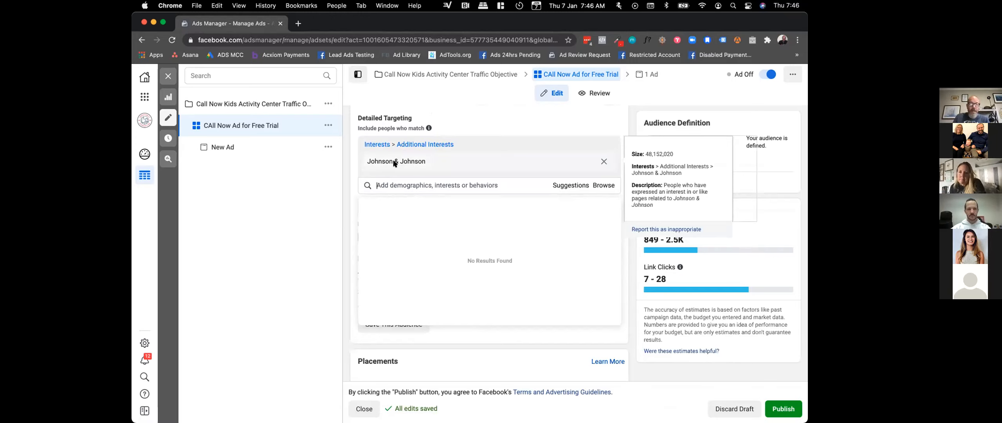
pyautogui.click(482, 183)
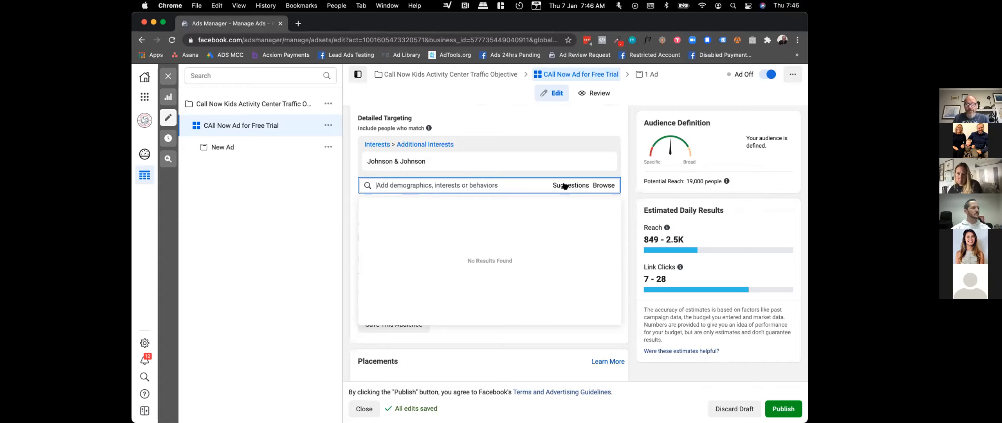
pyautogui.click(604, 185)
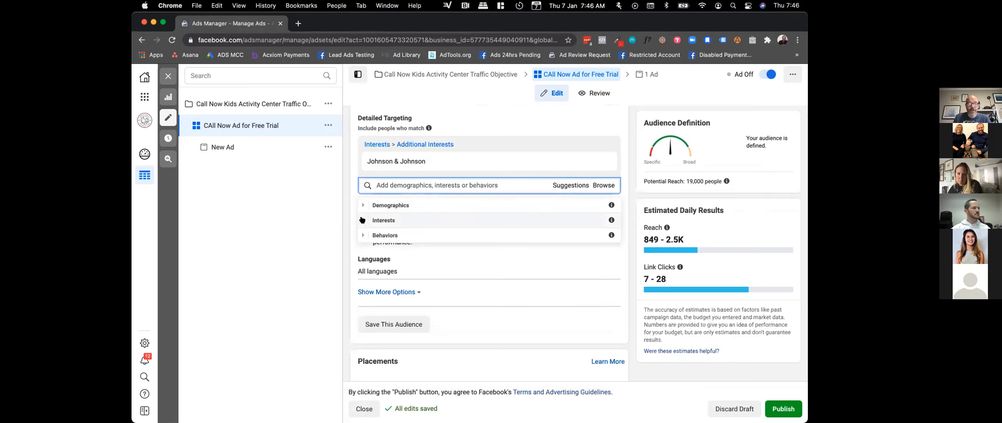
pyautogui.click(362, 219)
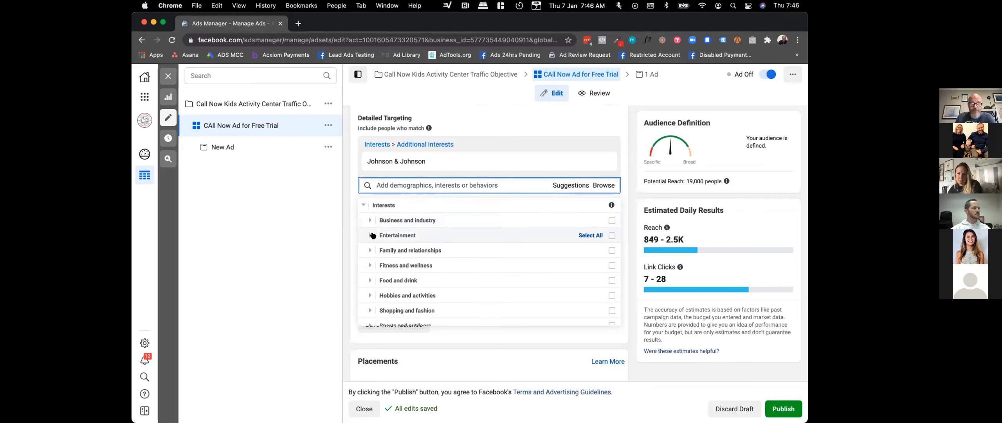
pyautogui.scroll(-2, 370, 243)
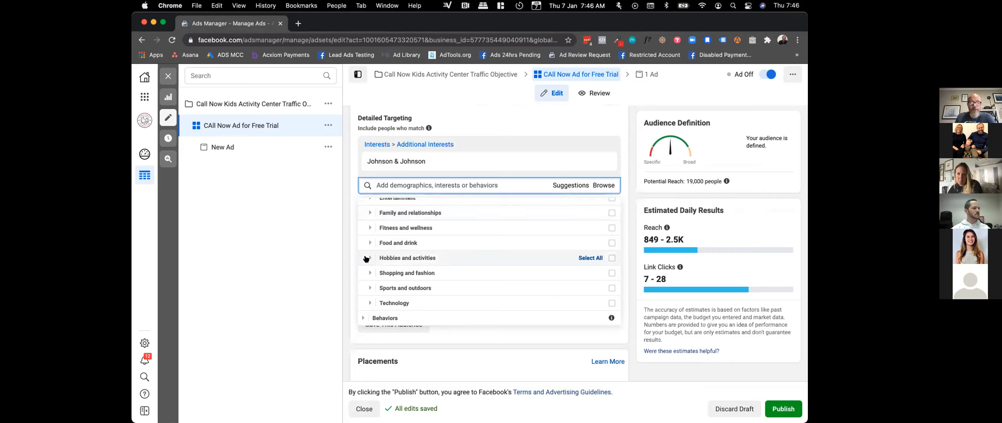
pyautogui.click(368, 258)
pyautogui.scroll(-2, 373, 235)
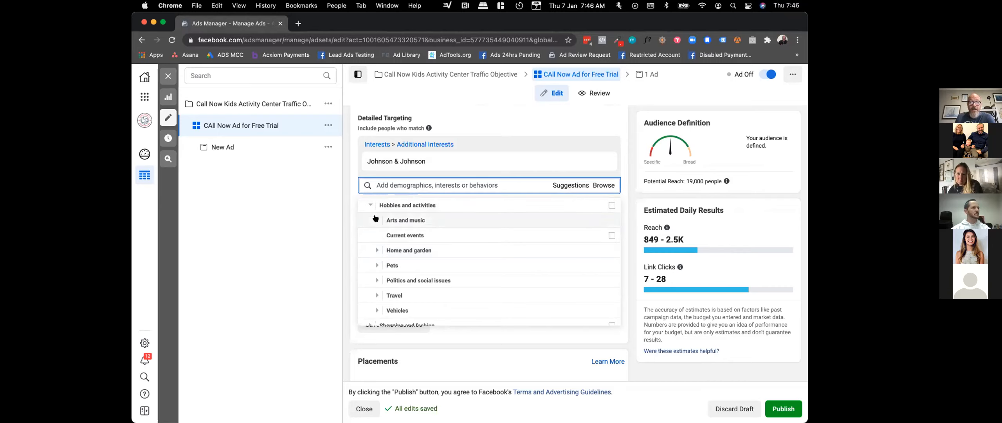
pyautogui.click(376, 219)
pyautogui.scroll(3, 374, 242)
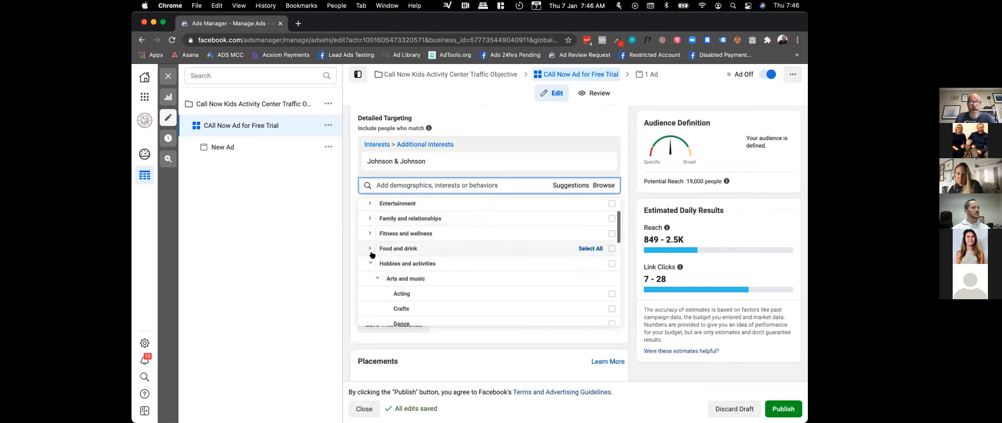
pyautogui.click(371, 263)
pyautogui.scroll(2, 368, 234)
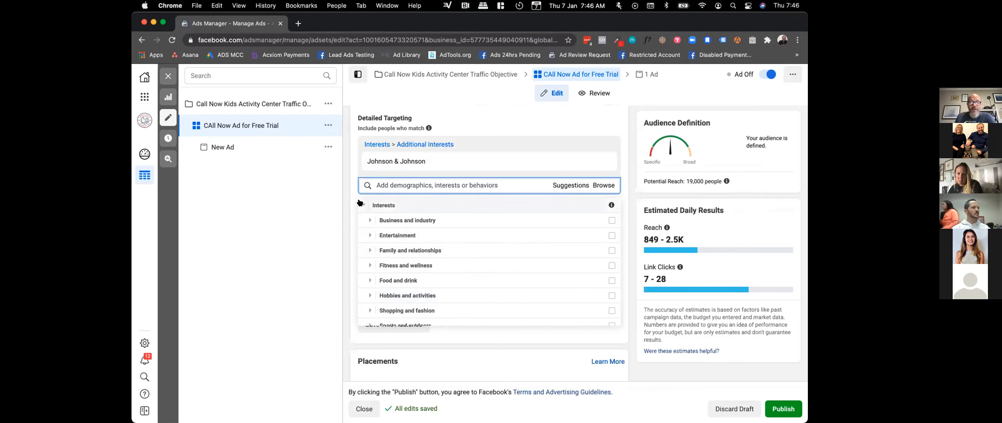
pyautogui.click(360, 204)
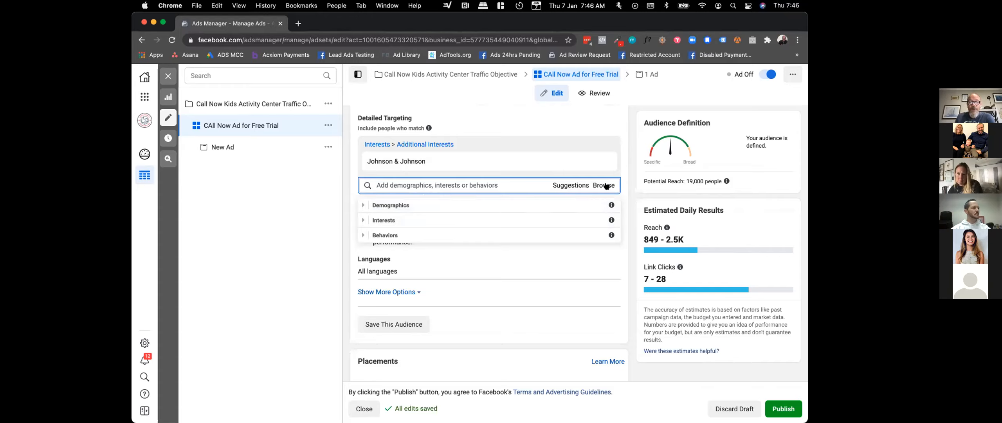
# - Expand Demographics, Parents and All Parents in the detailed targeting categories and look through the parent groups by child age
pyautogui.click(362, 204)
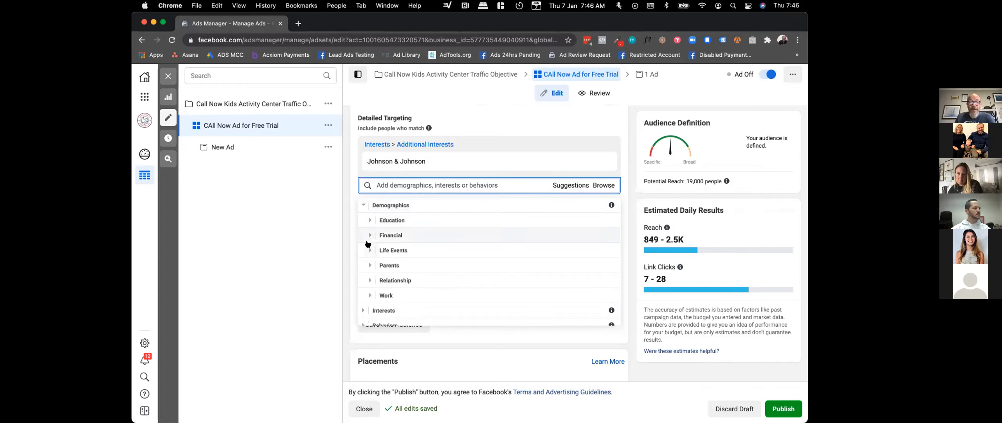
pyautogui.scroll(-1, 367, 286)
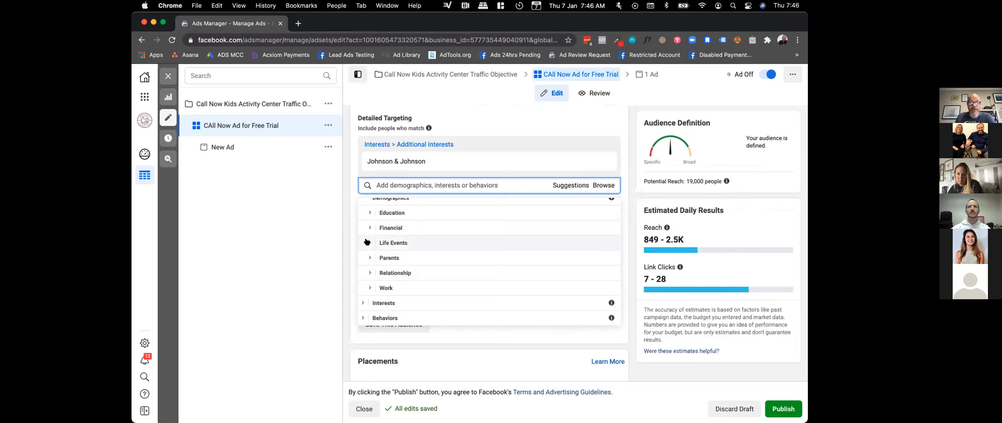
pyautogui.click(370, 257)
pyautogui.scroll(2, 389, 235)
pyautogui.scroll(-3, 387, 235)
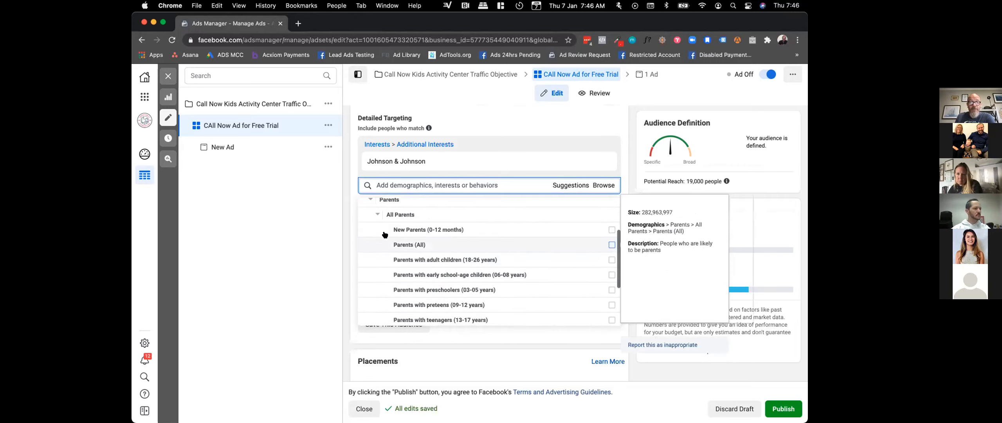
pyautogui.scroll(-2, 387, 237)
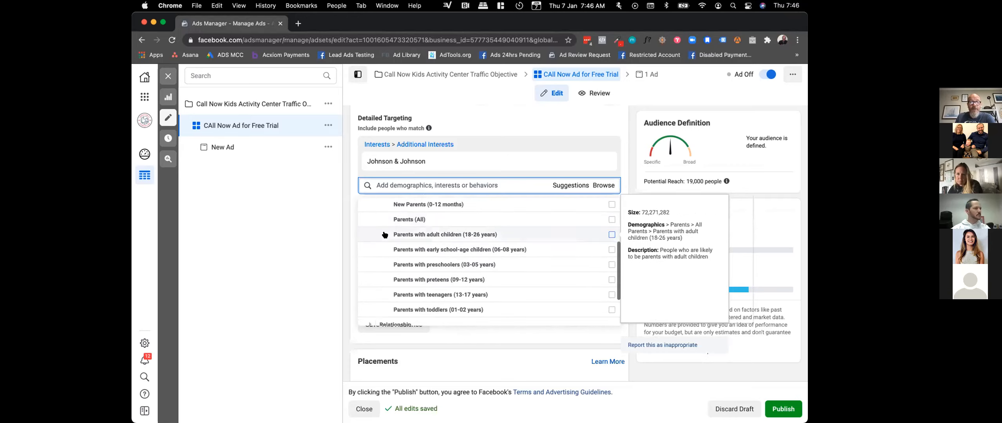
pyautogui.scroll(-3, 454, 261)
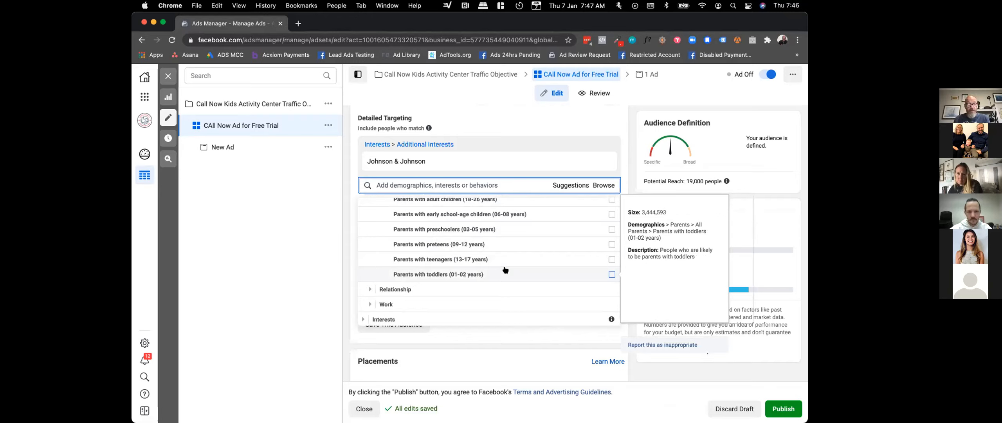
# - Include parents with toddlers, teenagers, preschoolers, preteens and early school-age children in the audience, and close the category list
pyautogui.scroll(1, 506, 269)
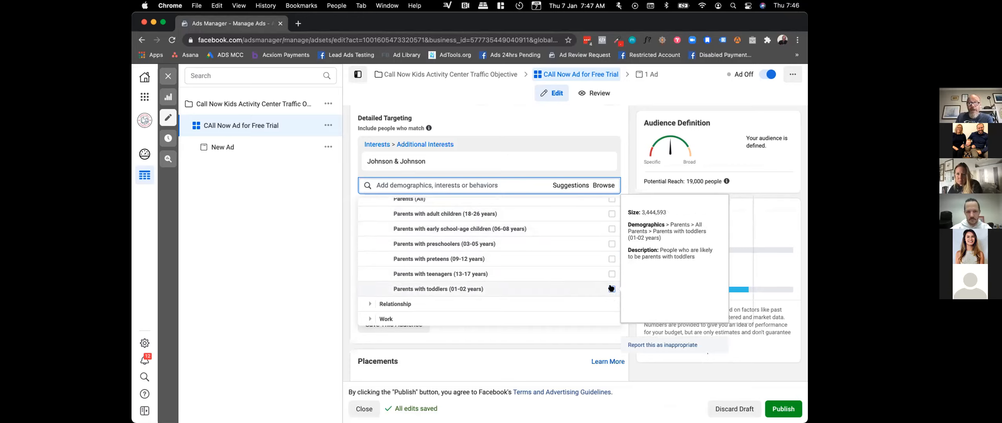
pyautogui.click(611, 307)
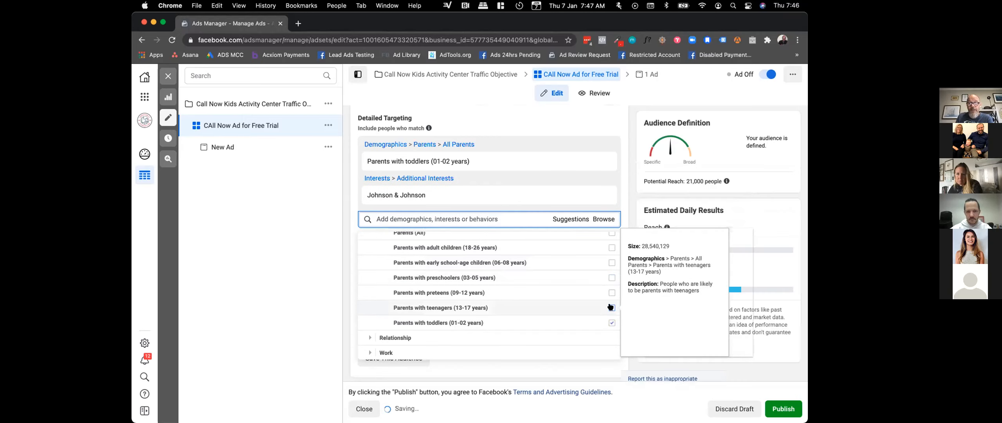
pyautogui.click(612, 299)
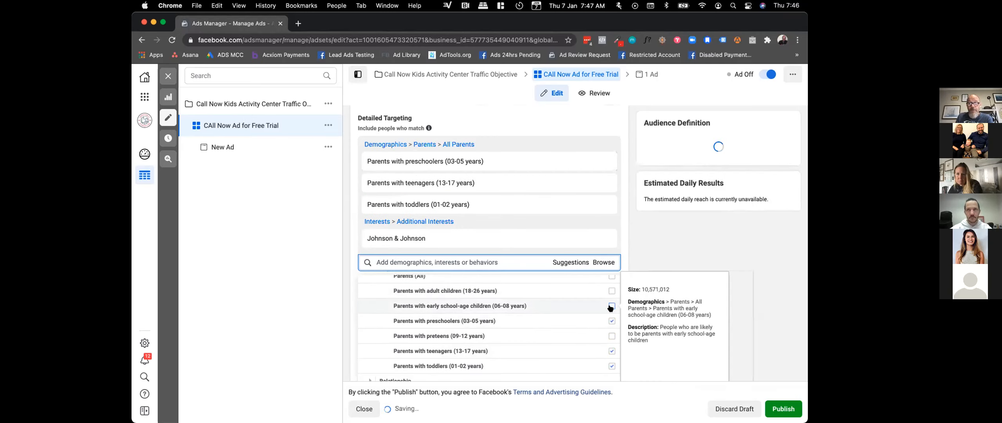
pyautogui.click(612, 336)
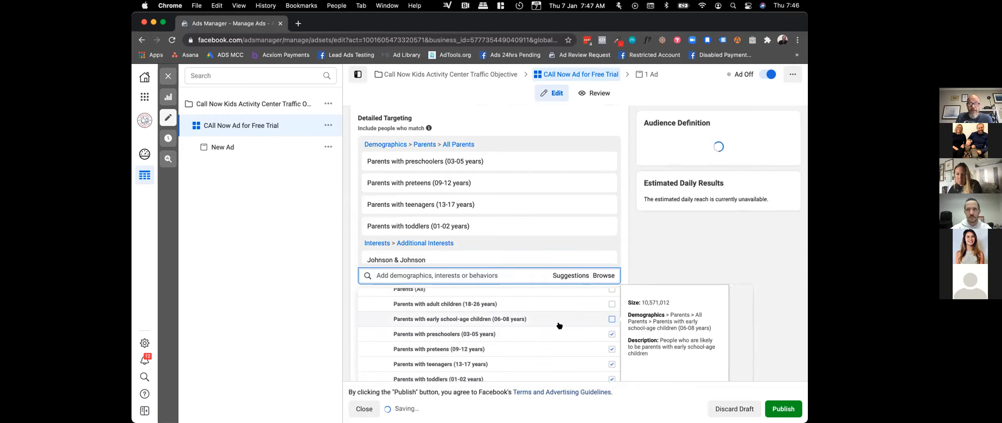
pyautogui.scroll(2, 559, 326)
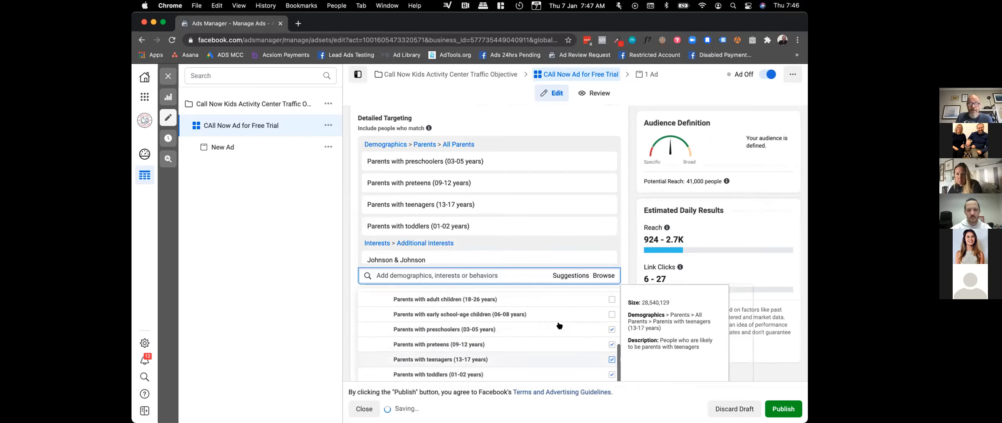
pyautogui.click(611, 314)
pyautogui.scroll(-2, 340, 320)
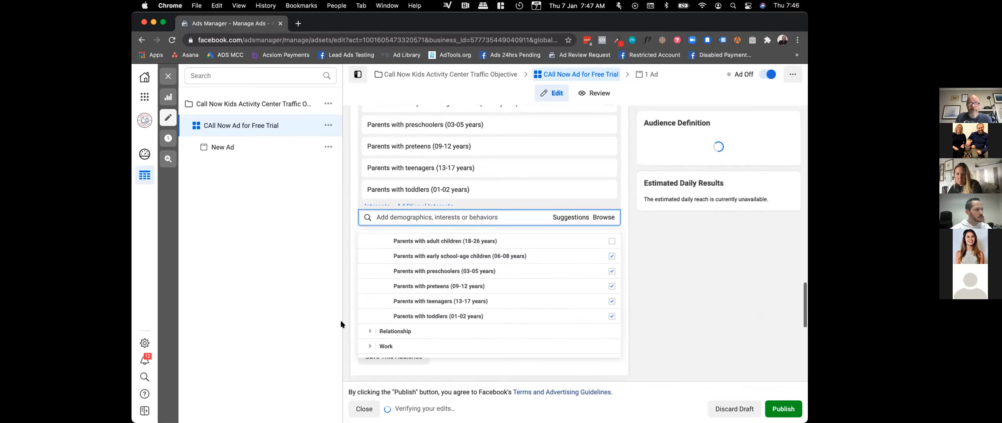
pyautogui.moveTo(466, 278)
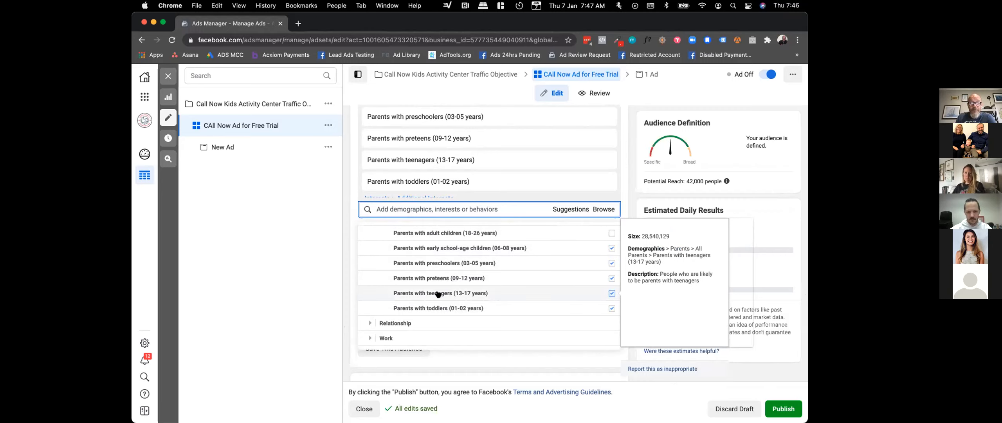
pyautogui.scroll(3, 427, 194)
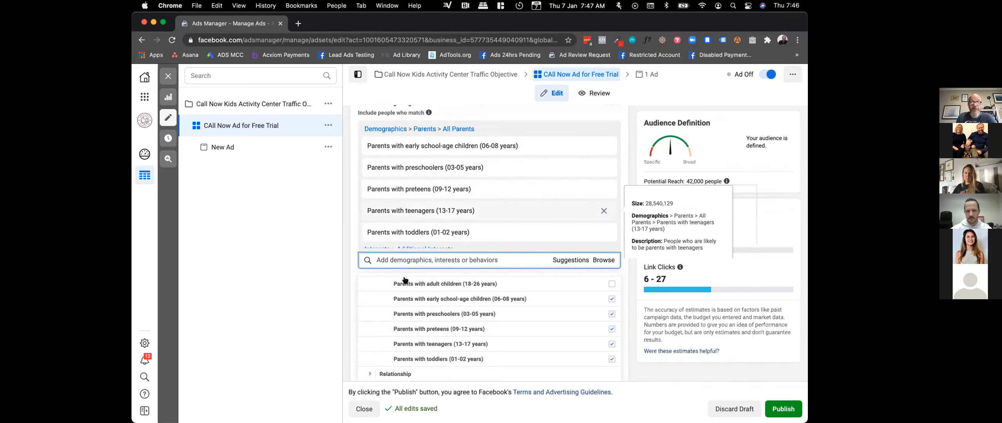
pyautogui.click(334, 256)
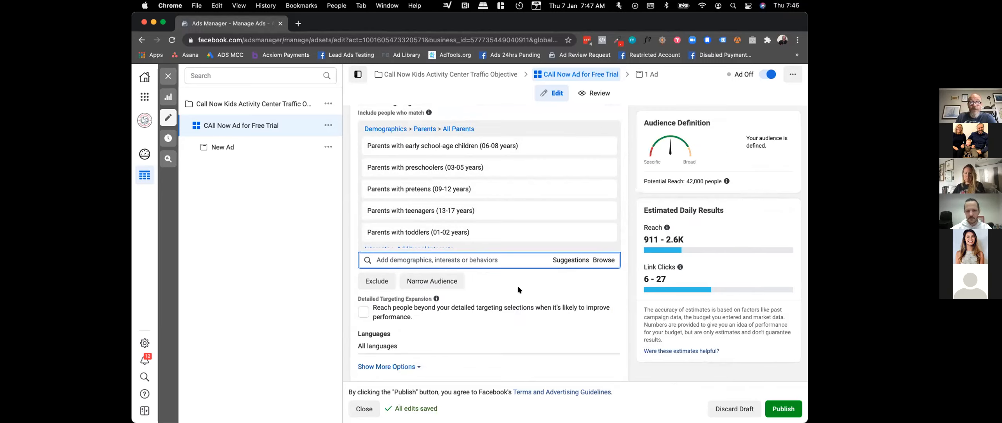
# - Look at the detailed targeting suggestions and remove the Johnson & Johnson interest from the audience
pyautogui.scroll(-2, 518, 287)
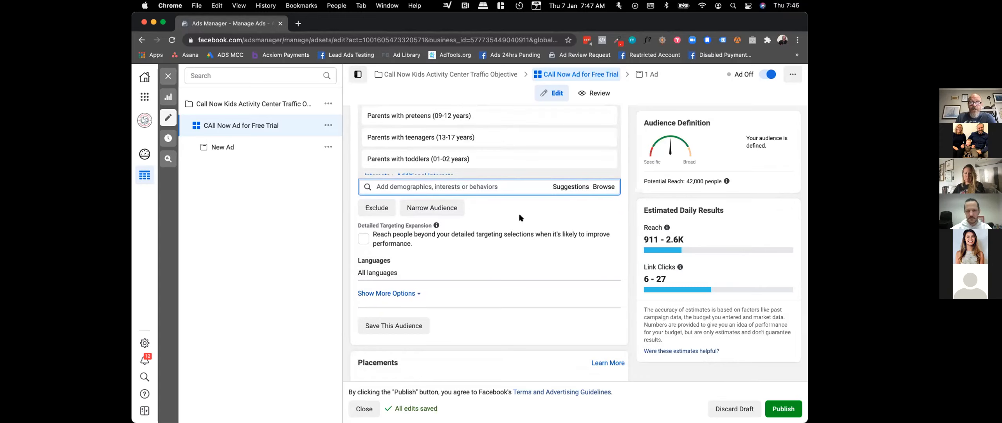
pyautogui.click(570, 187)
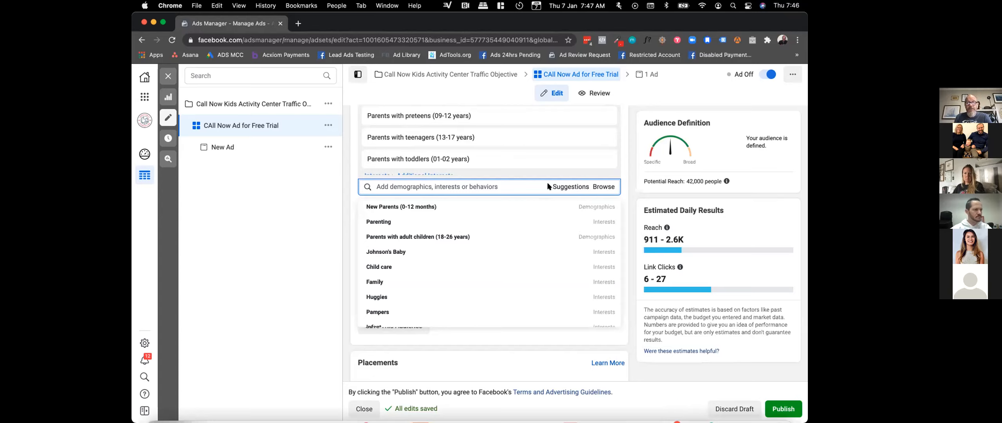
pyautogui.scroll(2, 515, 178)
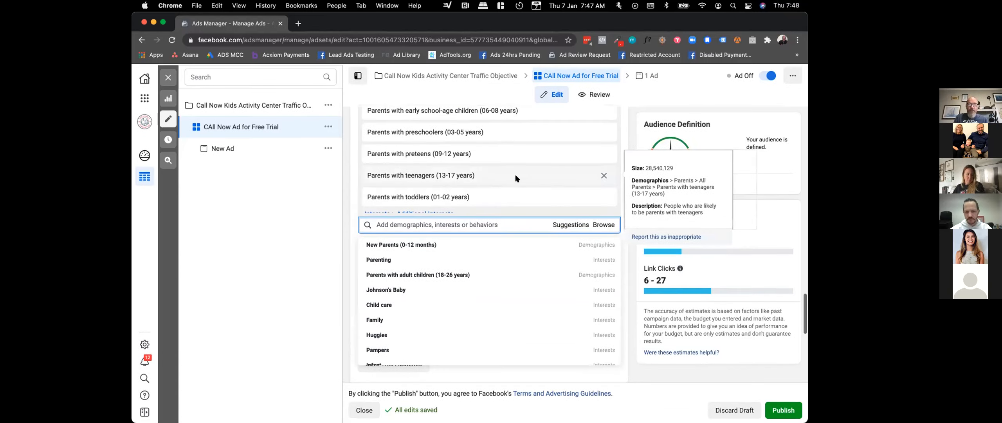
pyautogui.scroll(-2, 470, 141)
pyautogui.scroll(-5, 392, 214)
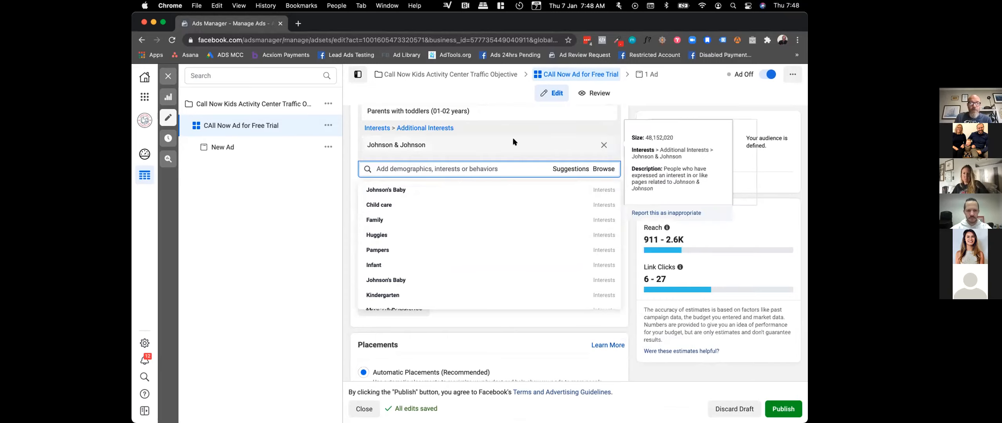
pyautogui.click(603, 143)
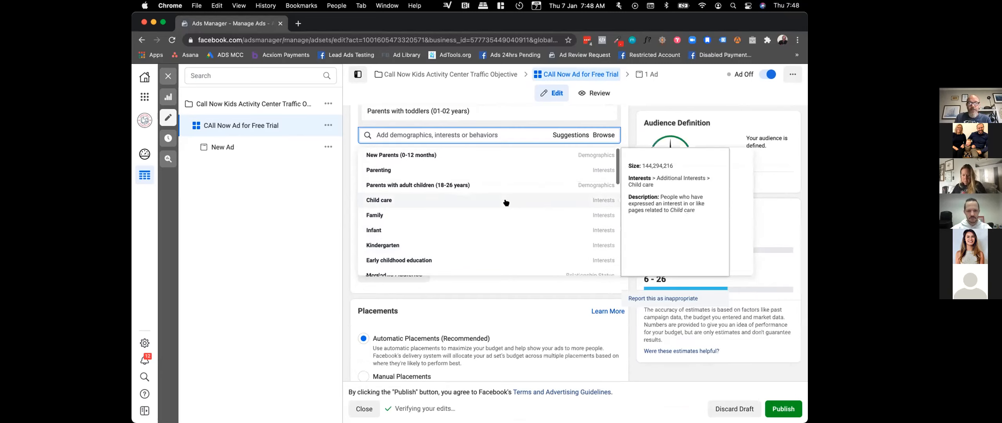
pyautogui.scroll(1, 357, 184)
pyautogui.scroll(5, 357, 184)
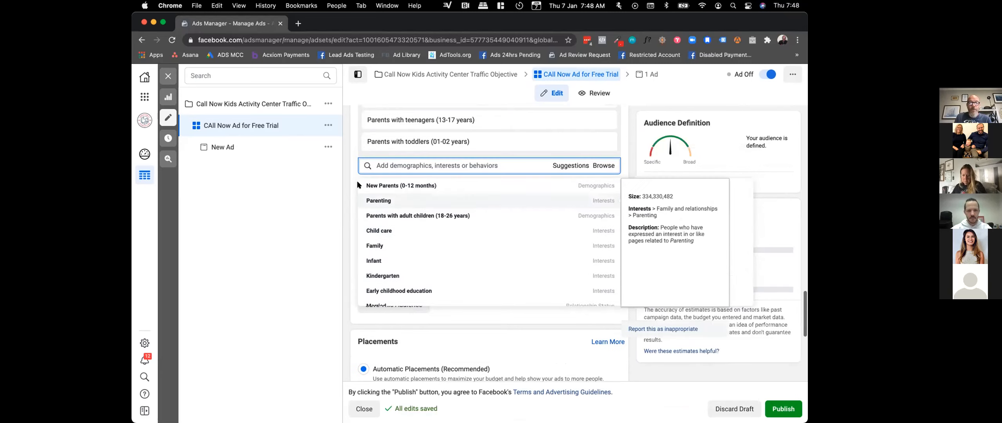
pyautogui.click(357, 184)
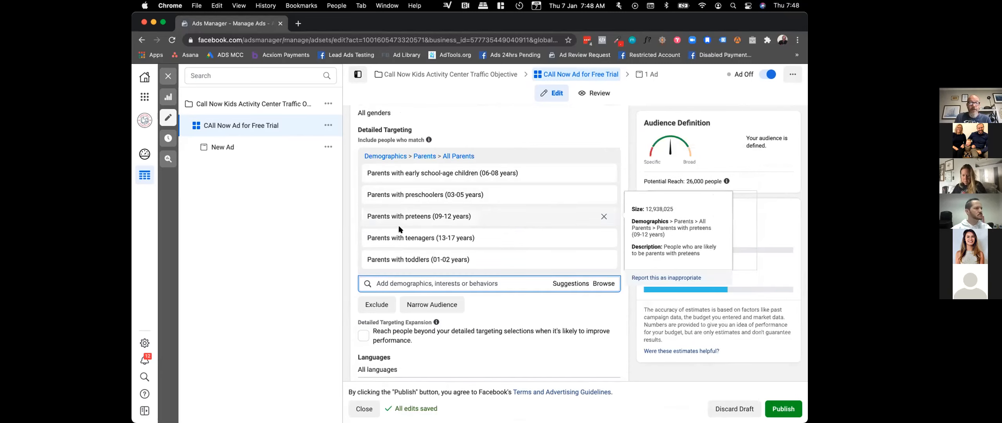
# - Look through the suggestions based on the selected parent groups and add the Preschool interest to the audience
pyautogui.click(566, 284)
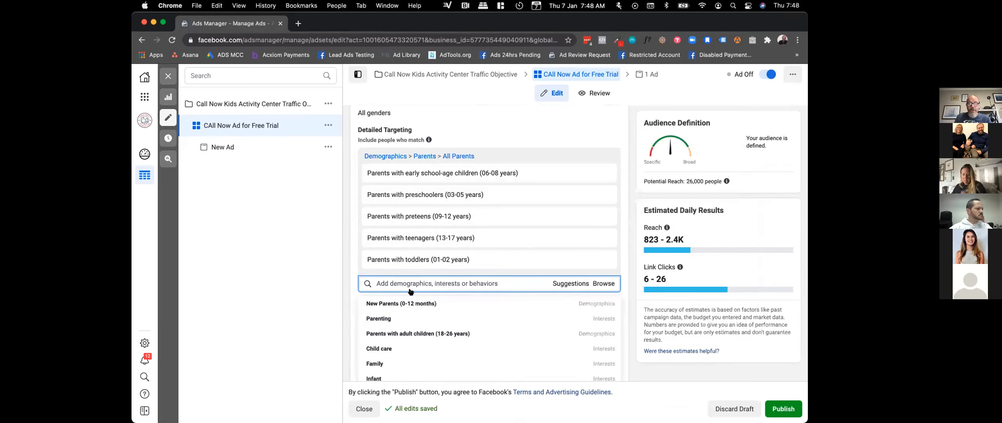
pyautogui.scroll(-2, 351, 298)
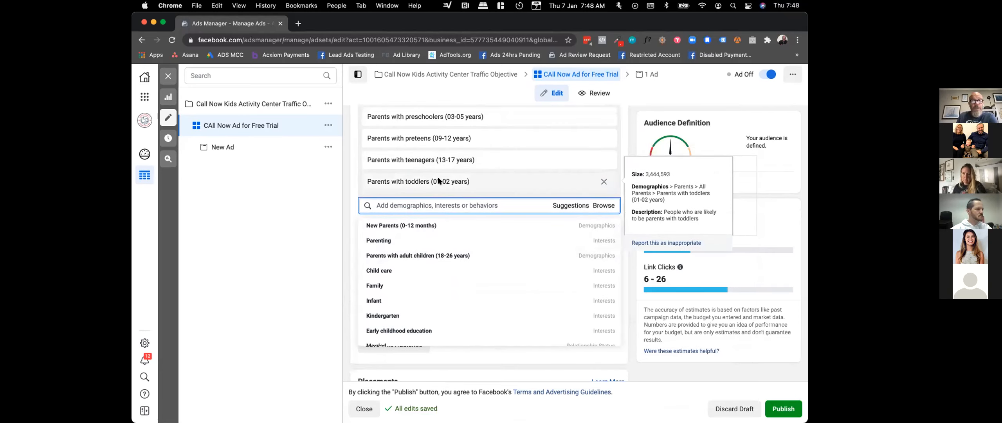
pyautogui.moveTo(436, 137)
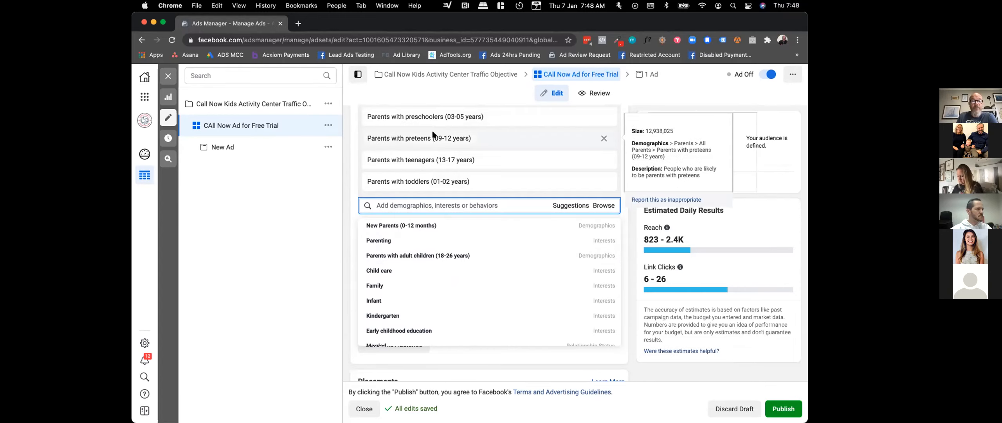
pyautogui.moveTo(434, 156)
pyautogui.moveTo(403, 270)
pyautogui.scroll(-3, 401, 274)
pyautogui.scroll(-3, 402, 274)
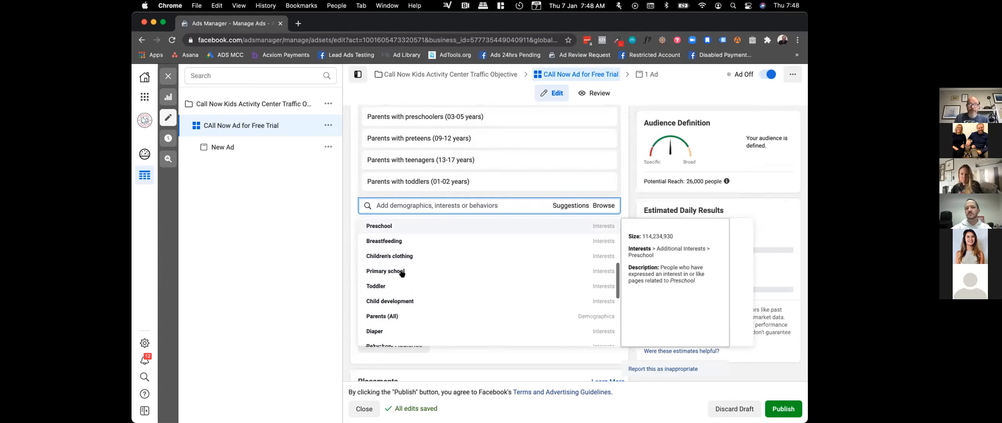
pyautogui.moveTo(403, 293)
pyautogui.scroll(-5, 403, 293)
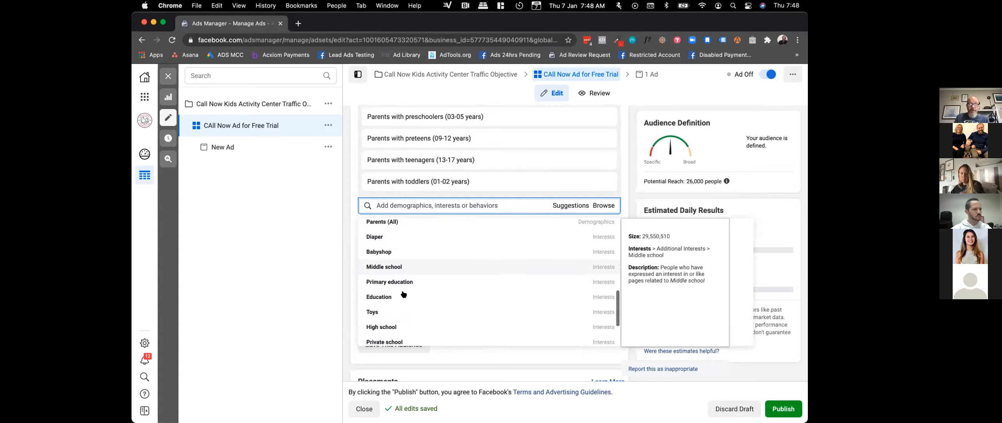
pyautogui.scroll(-1, 403, 294)
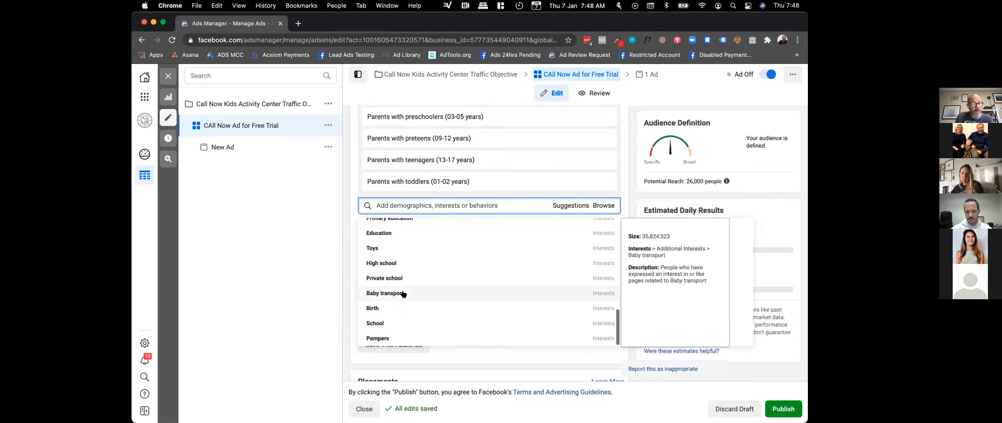
pyautogui.scroll(6, 401, 291)
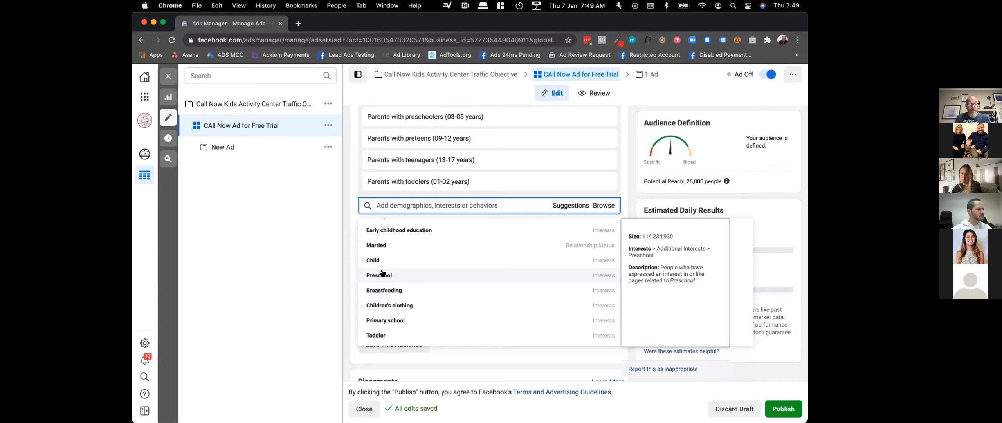
pyautogui.click(381, 274)
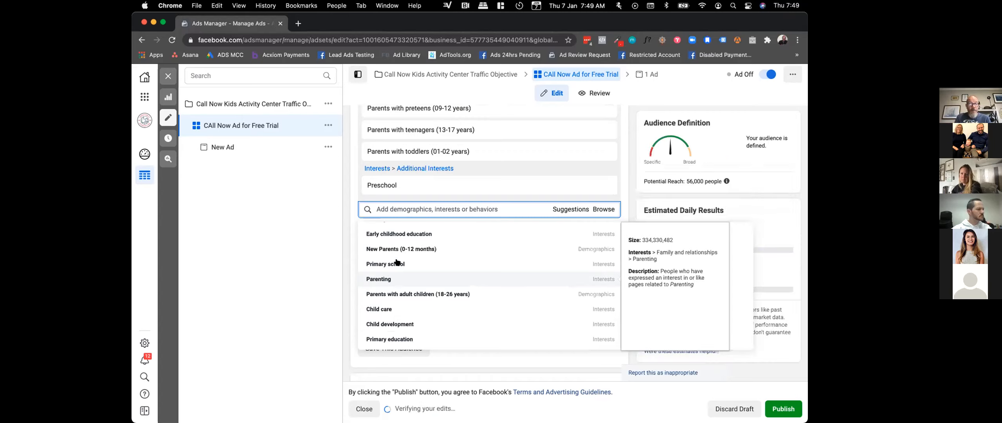
# - Examine the updated targeting suggestions for further related interests and compare them with the parent groups already included
pyautogui.scroll(-3, 400, 285)
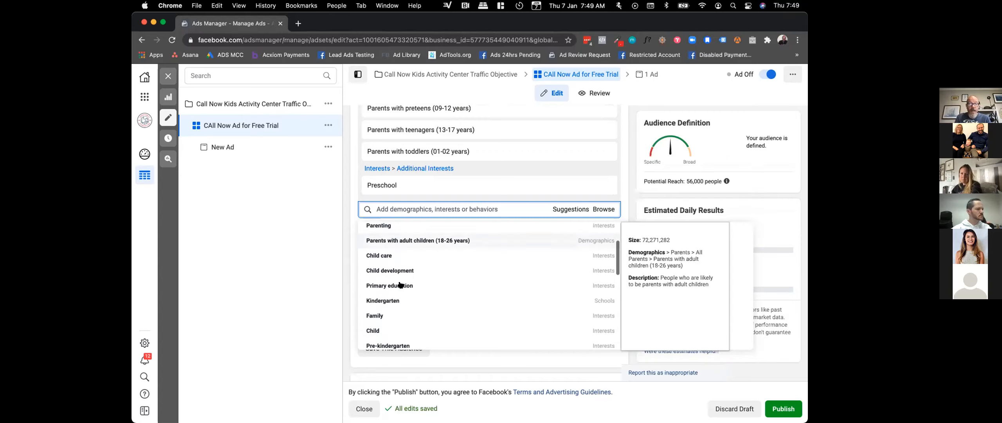
pyautogui.scroll(-4, 397, 297)
pyautogui.scroll(-4, 396, 302)
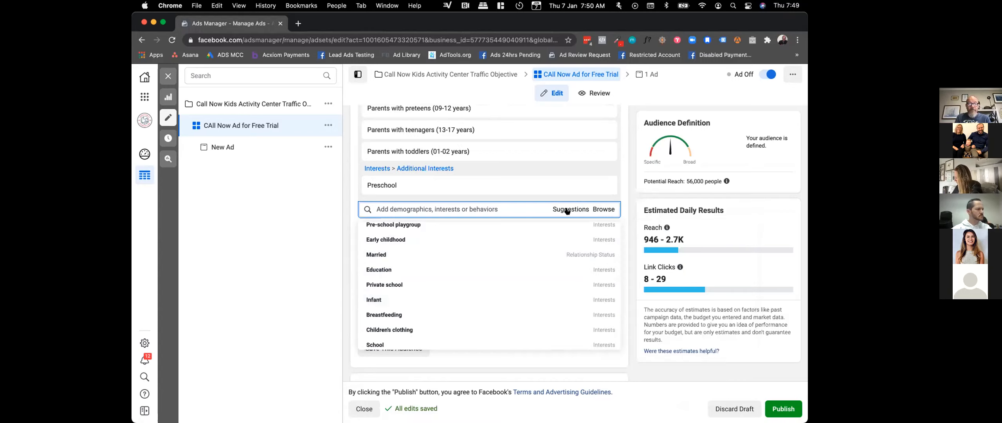
pyautogui.moveTo(540, 243)
pyautogui.scroll(-2, 540, 243)
pyautogui.scroll(-2, 540, 243)
pyautogui.scroll(2, 486, 137)
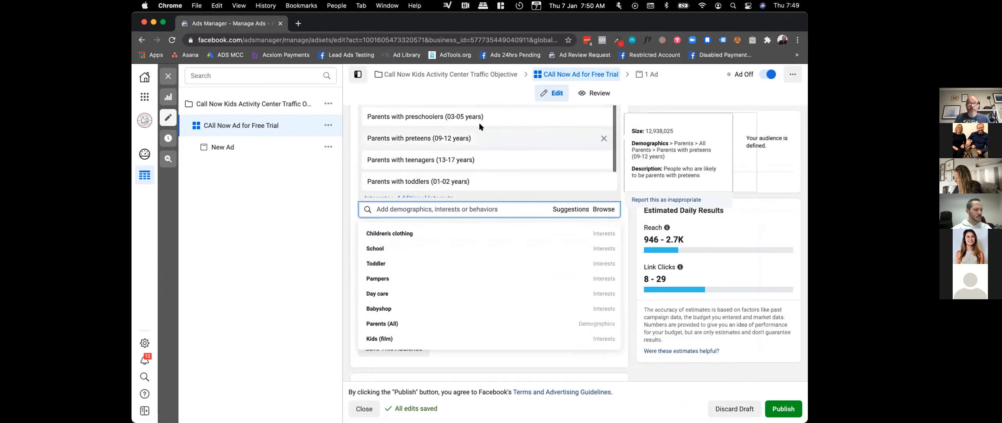
pyautogui.moveTo(463, 262)
pyautogui.scroll(-1, 464, 261)
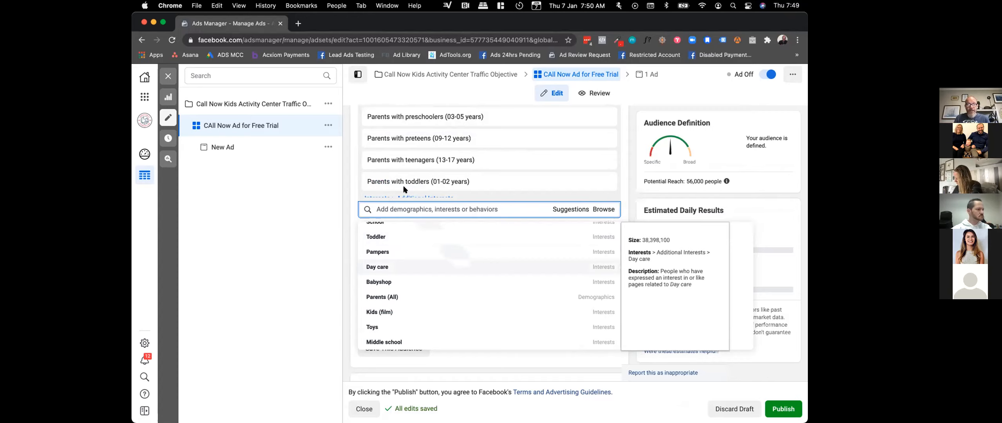
pyautogui.scroll(2, 411, 206)
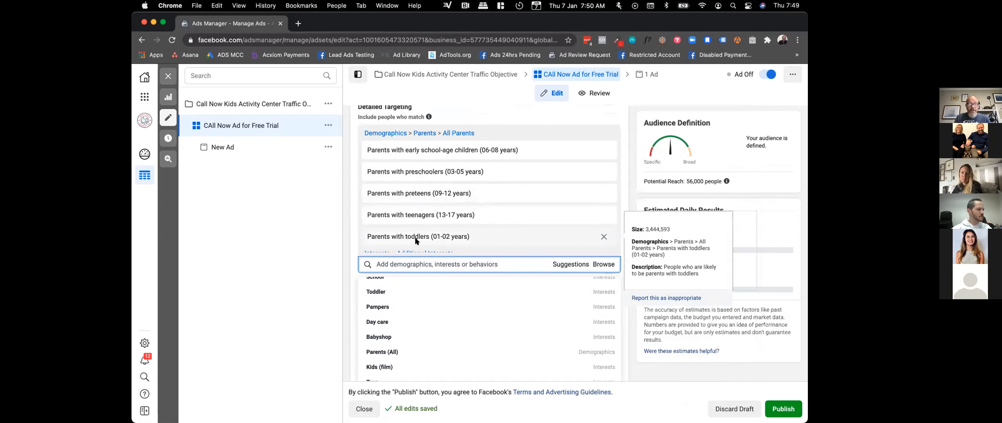
pyautogui.scroll(-1, 416, 265)
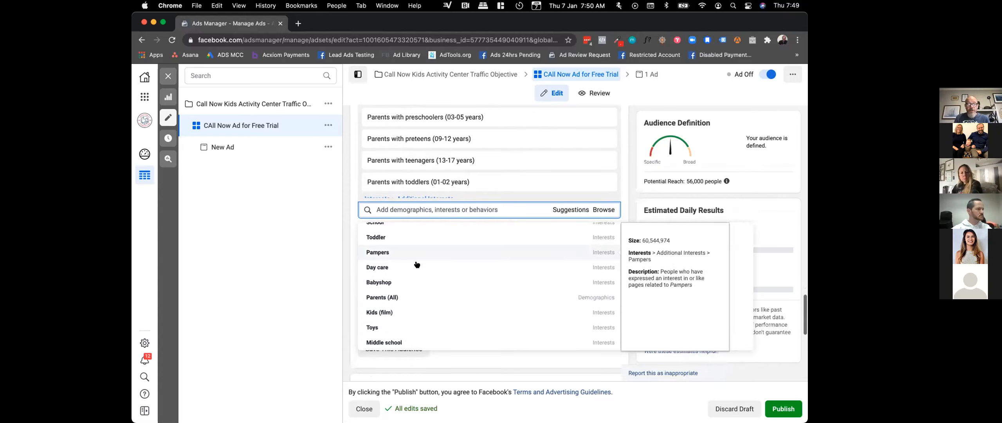
# - Add the suggested Babyshop and Johnson's Baby interests to the ad set's detailed targeting
pyautogui.scroll(-3, 411, 266)
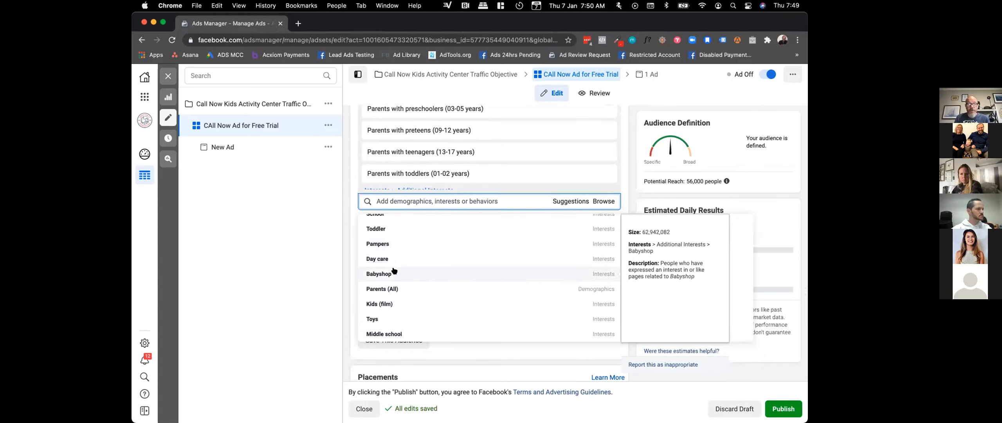
pyautogui.click(394, 272)
pyautogui.scroll(3, 417, 295)
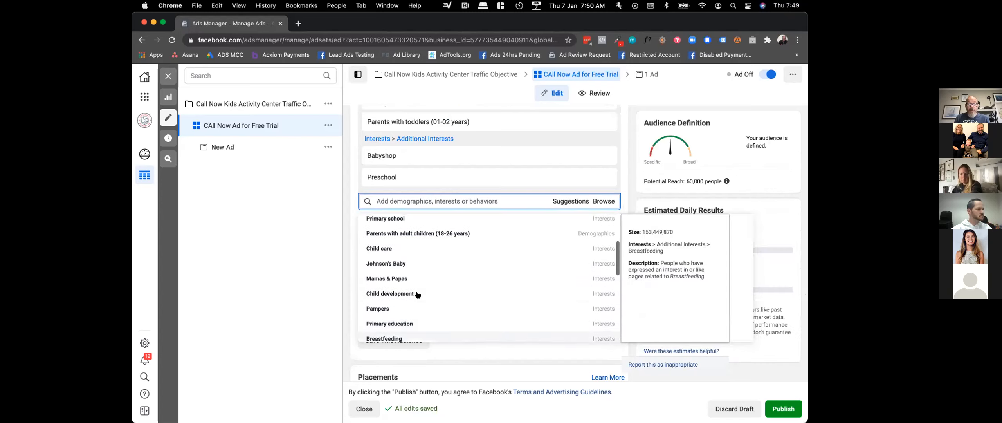
pyautogui.click(399, 268)
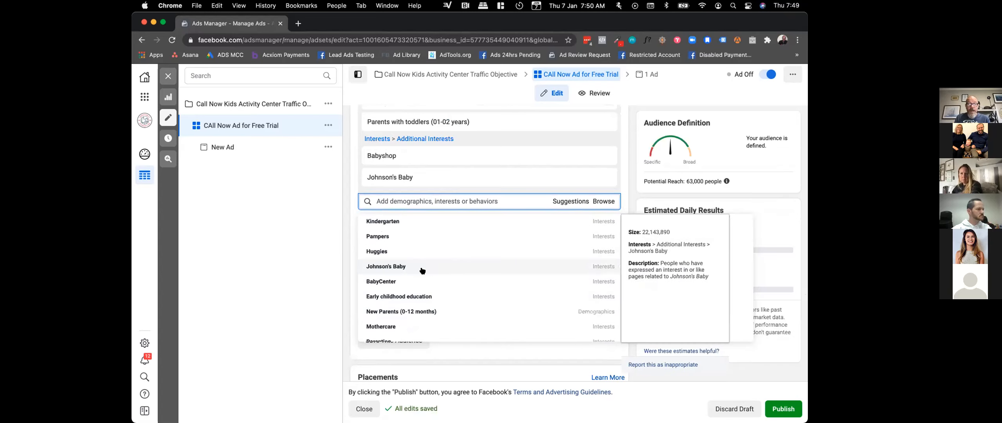
# - Look through the refreshed targeting suggestions and review the parent groups and interests already included in the audience
pyautogui.scroll(-5, 422, 270)
pyautogui.scroll(-10, 422, 270)
pyautogui.scroll(-3, 422, 271)
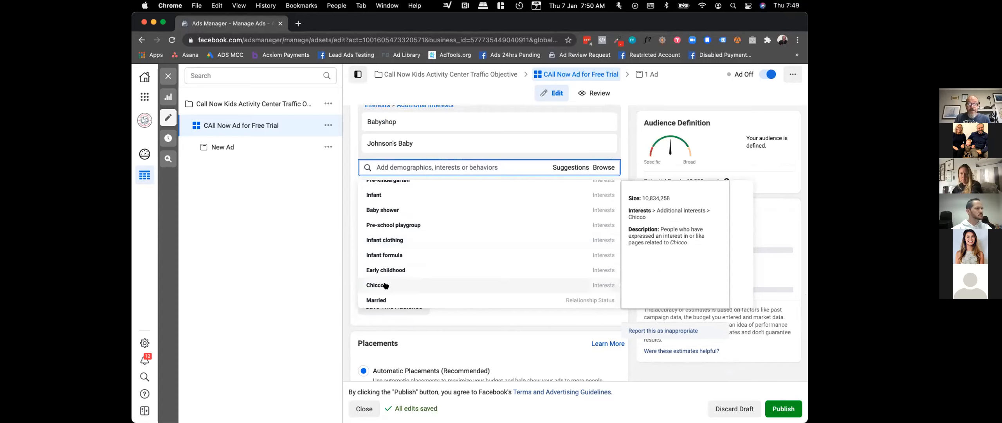
pyautogui.scroll(10, 397, 274)
pyautogui.scroll(6, 403, 255)
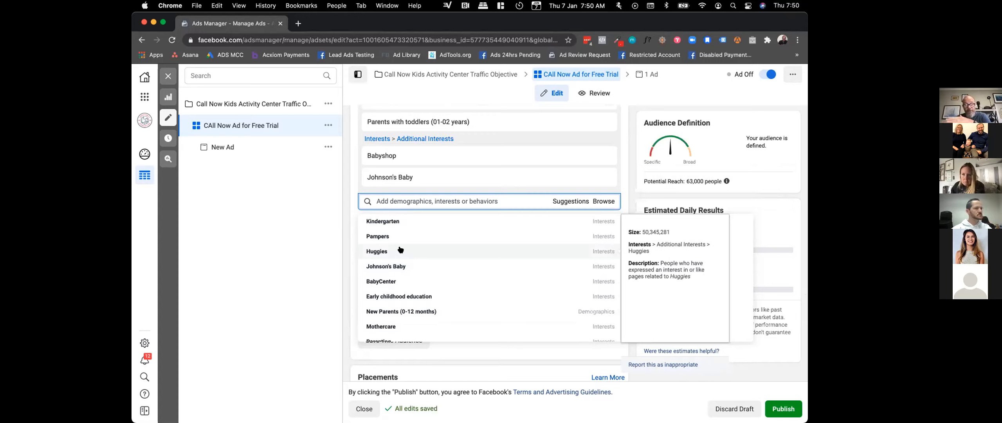
pyautogui.click(383, 199)
pyautogui.scroll(1, 393, 173)
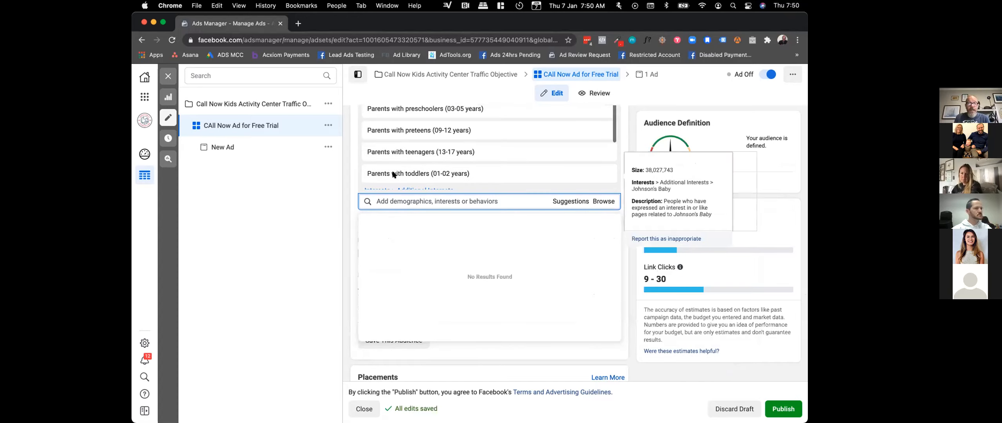
pyautogui.scroll(2, 393, 174)
pyautogui.scroll(2, 393, 174)
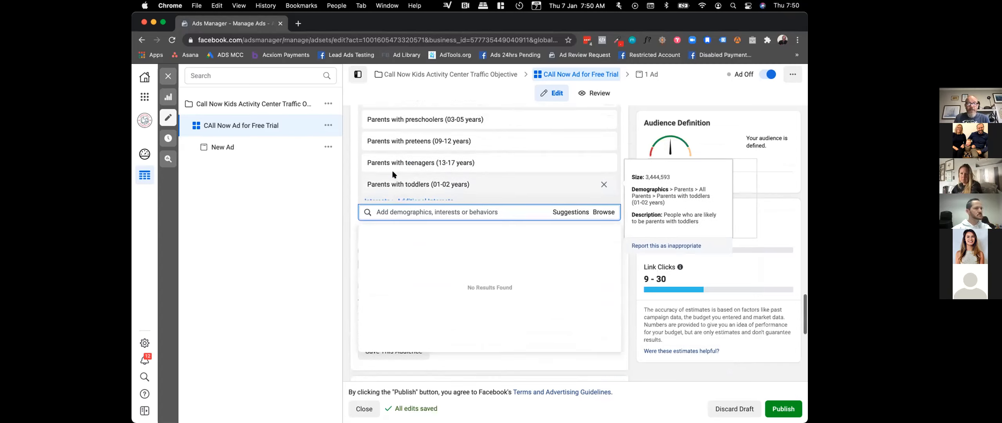
pyautogui.scroll(-2, 413, 203)
pyautogui.scroll(1, 412, 202)
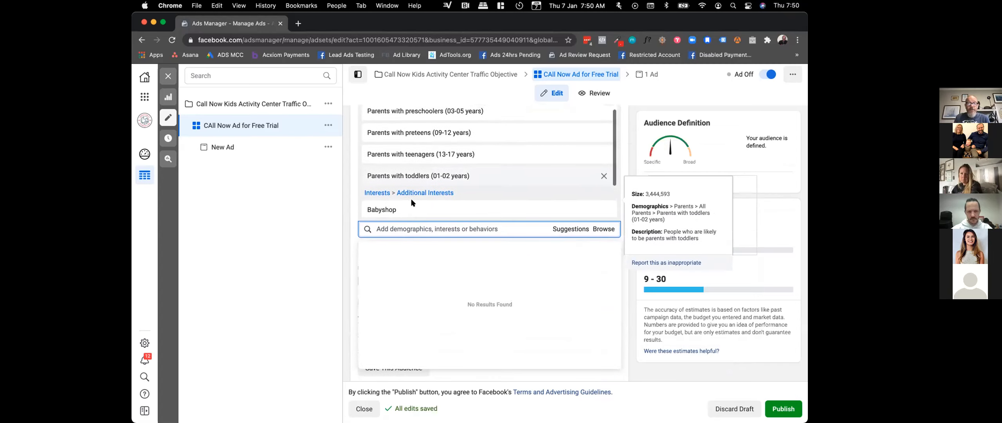
pyautogui.scroll(2, 442, 176)
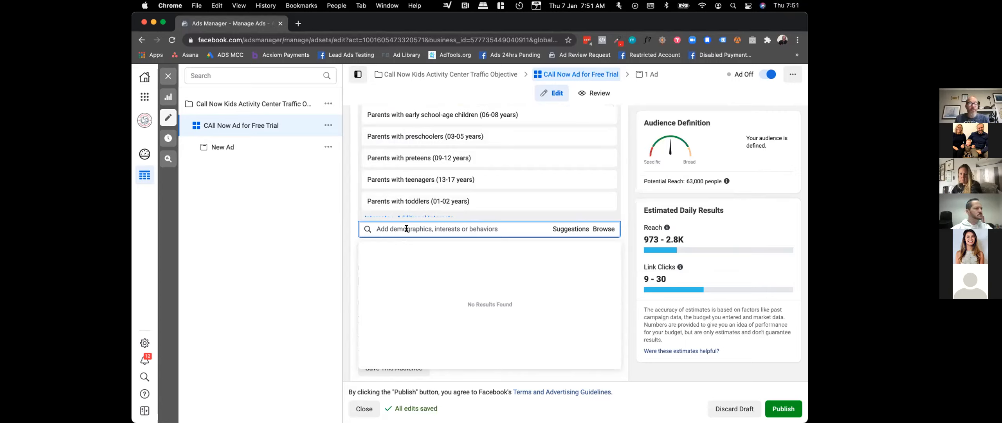
# - Search the detailed targeting options for "scary mommy" and add the Scary Mommy interest to the audience
pyautogui.write('scary')
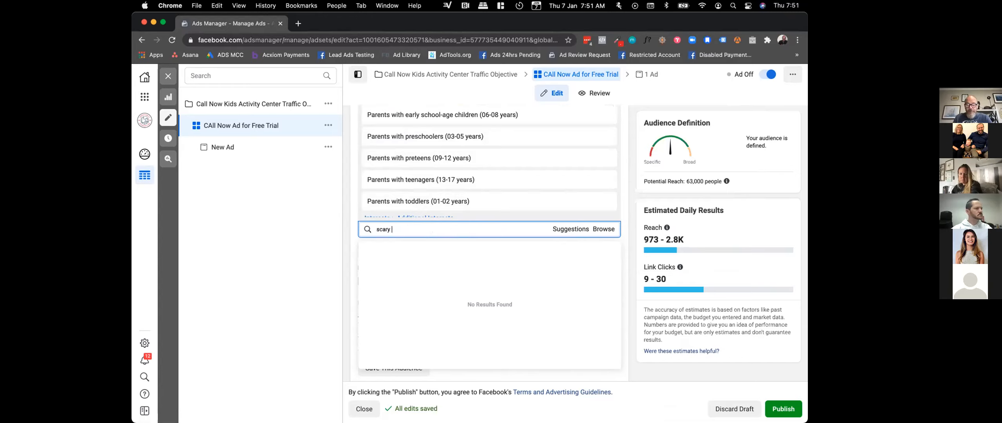
pyautogui.write(' momm')
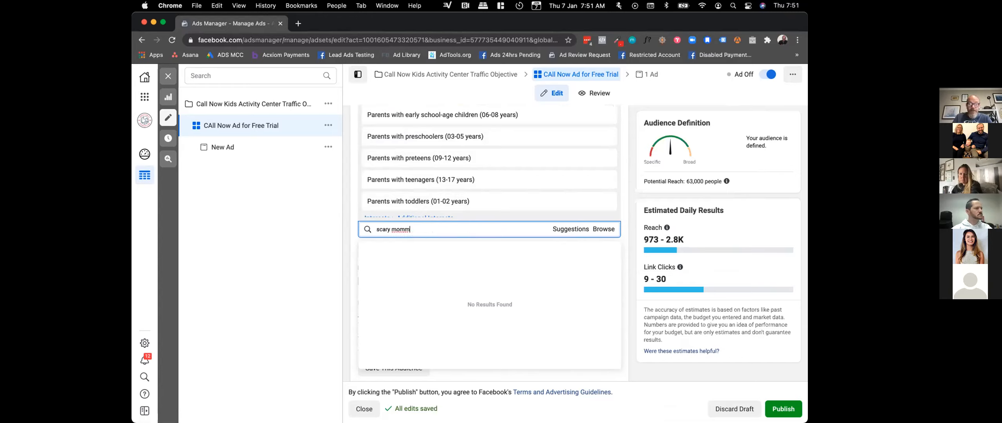
pyautogui.write('y')
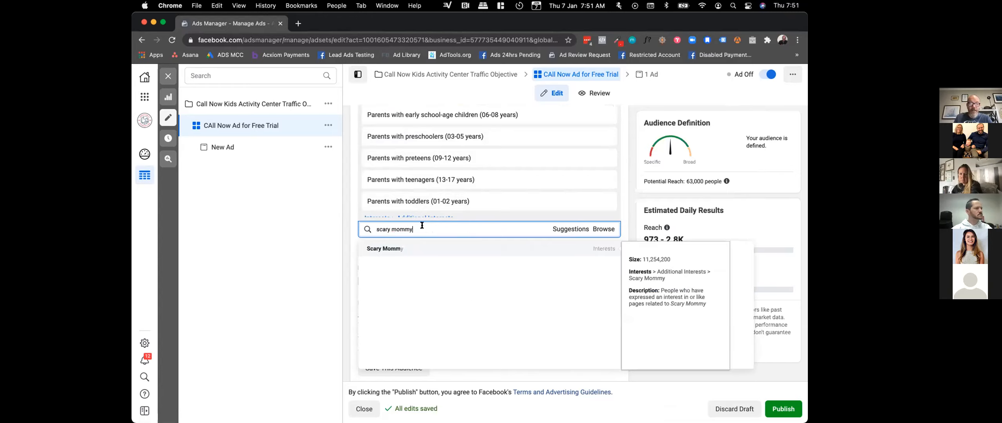
pyautogui.click(383, 249)
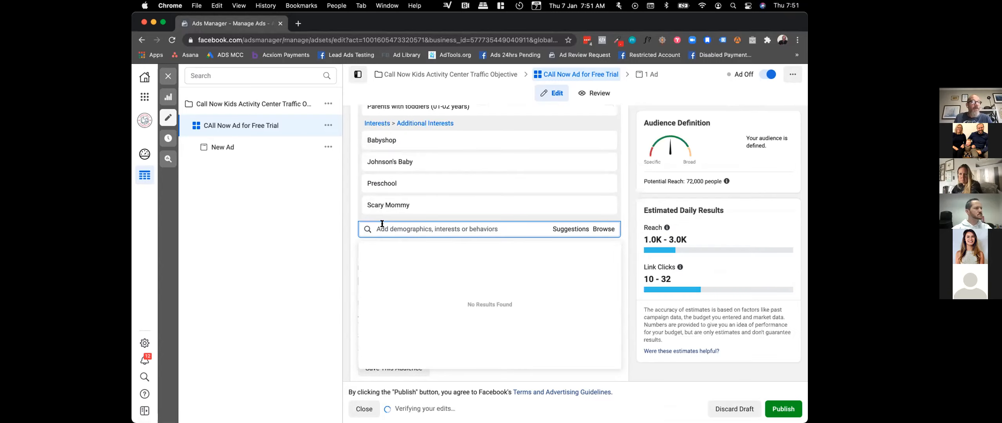
# - Search the detailed targeting options for "scout" and add the Cub Scouting (Boy Scouts of America) interest
pyautogui.write('s')
pyautogui.press('BackSpace')
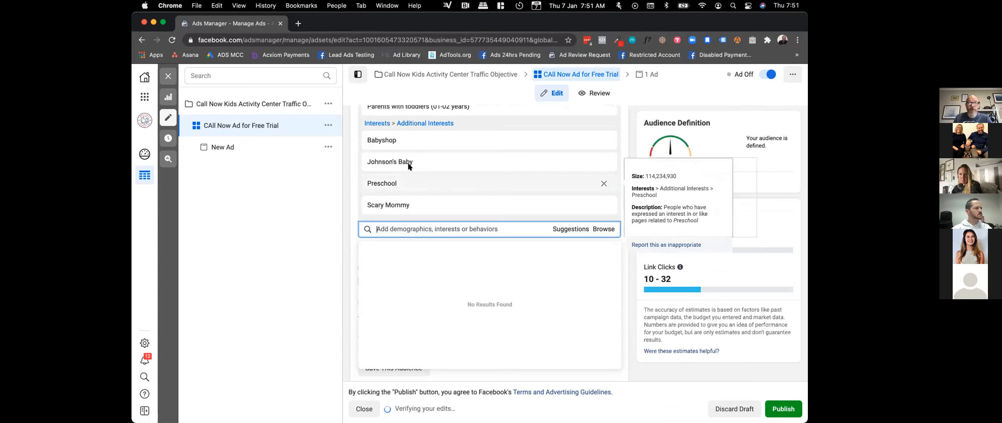
pyautogui.scroll(2, 408, 167)
pyautogui.scroll(-1, 409, 167)
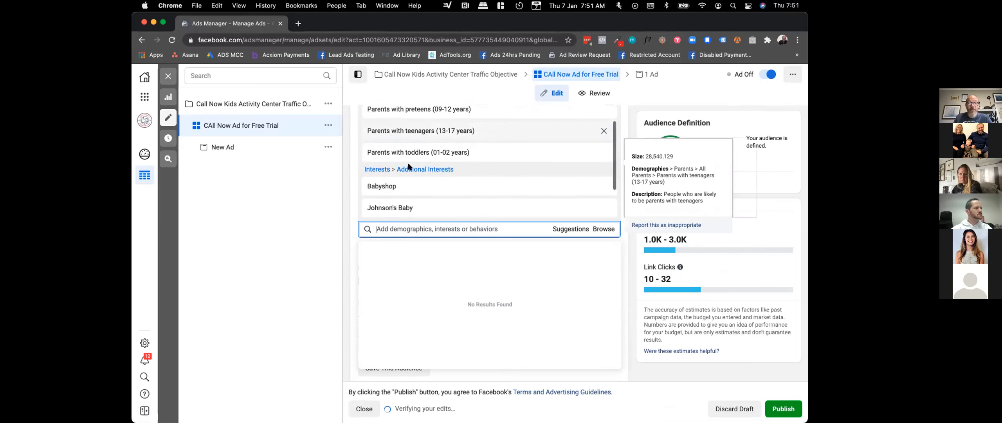
pyautogui.write('scout')
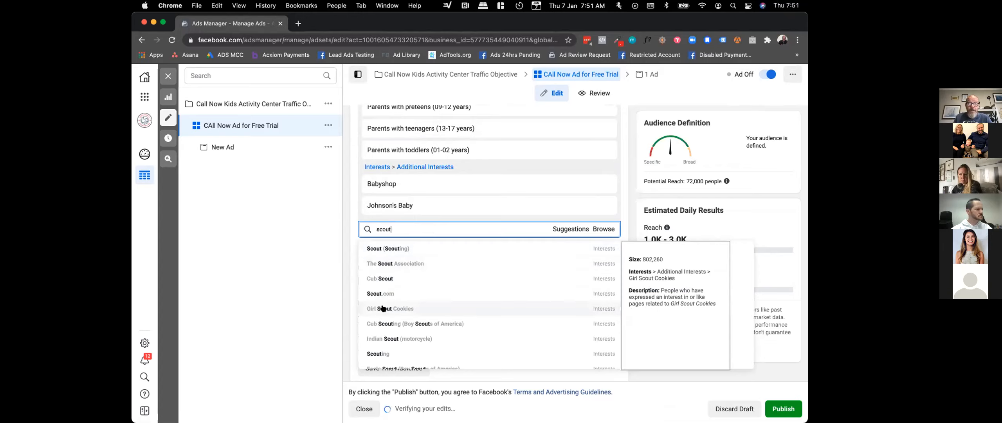
pyautogui.scroll(-2, 391, 302)
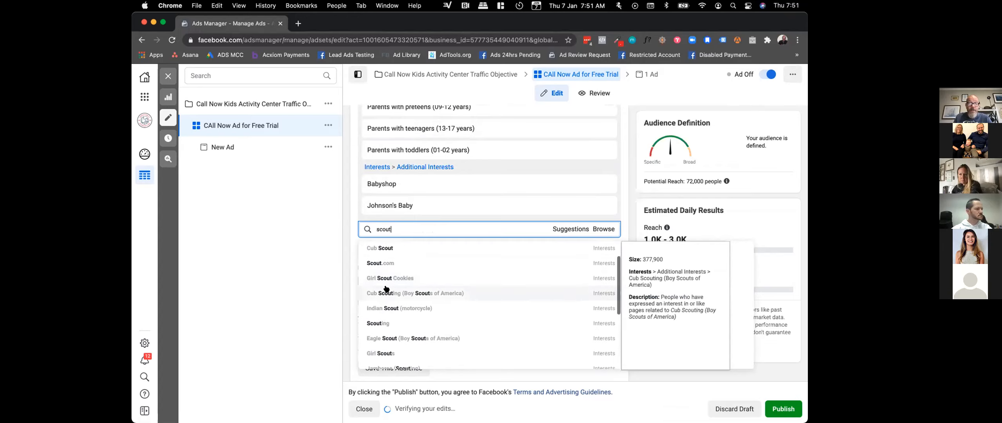
pyautogui.click(419, 293)
# - Search the detailed targeting options for "soccer" and look through the matching interests and behaviors
pyautogui.write('scc')
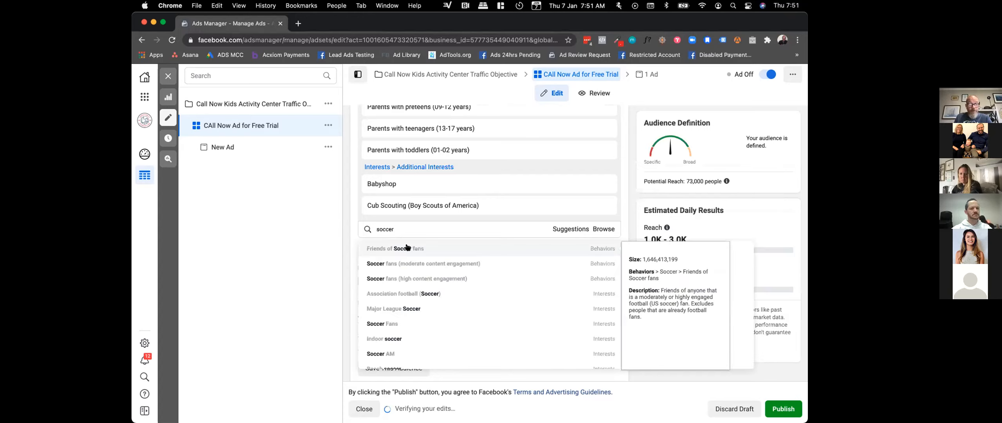
pyautogui.scroll(-5, 413, 280)
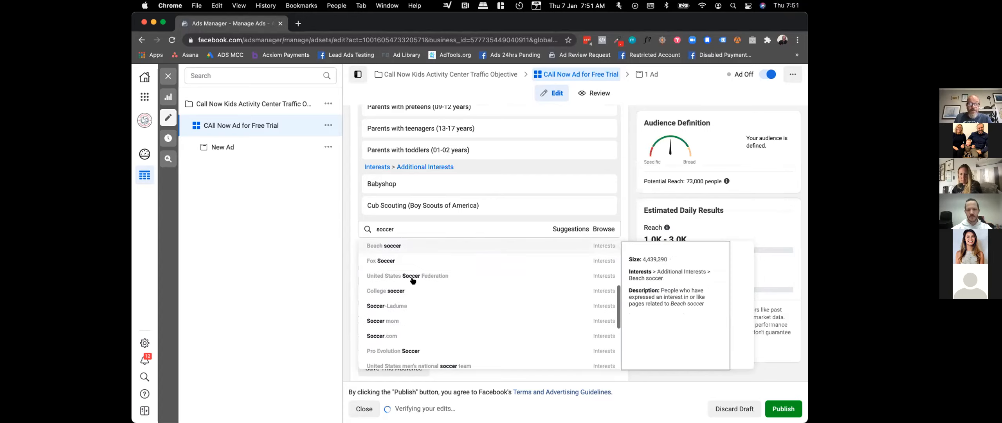
pyautogui.scroll(-5, 413, 280)
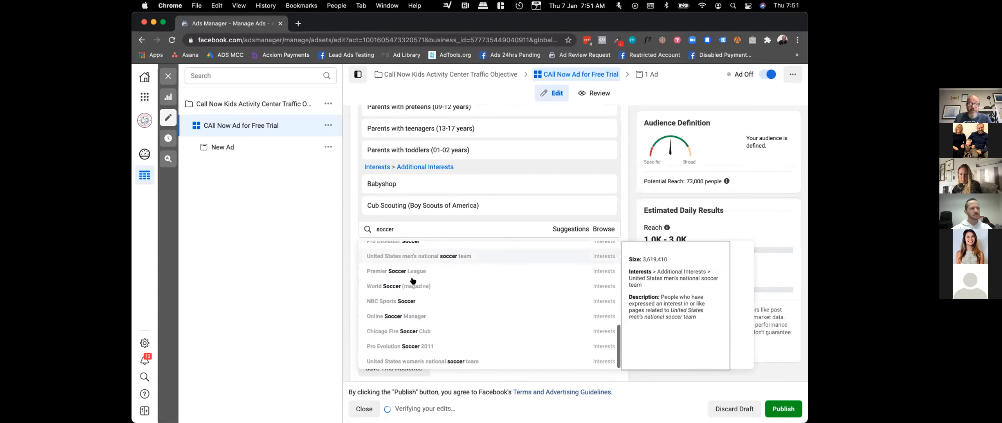
pyautogui.scroll(-2, 415, 326)
pyautogui.scroll(2, 415, 327)
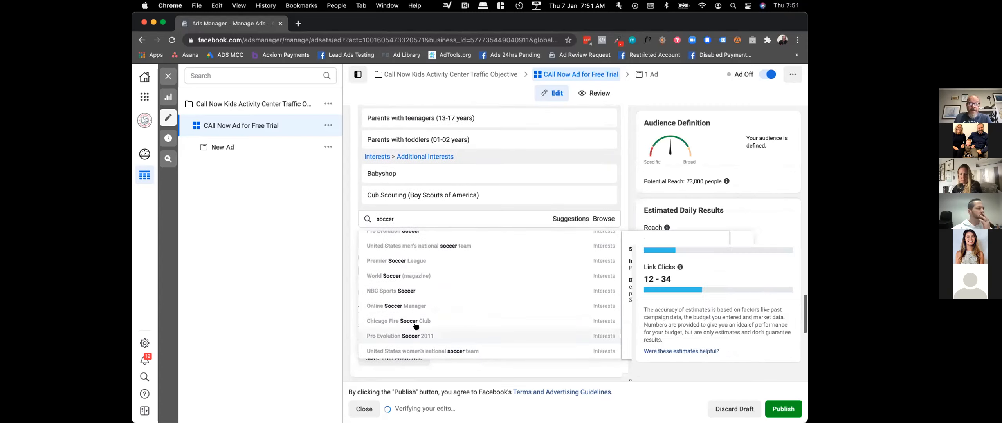
pyautogui.scroll(3, 416, 326)
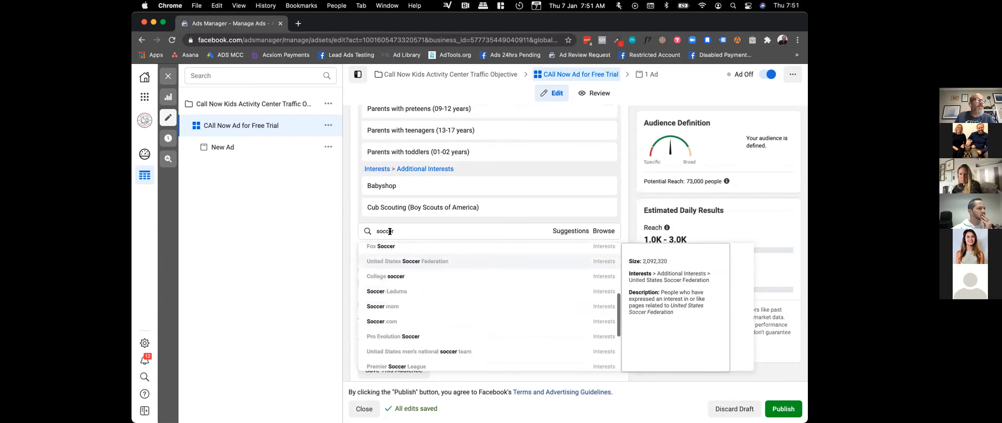
# - Change the targeting search to "american youth soccer", add the American Youth Soccer Organization interest and review the included list
pyautogui.press('BackSpace')
pyautogui.press('BackSpace')
pyautogui.press('BackSpace')
pyautogui.press('BackSpace')
pyautogui.press('BackSpace')
pyautogui.press('BackSpace')
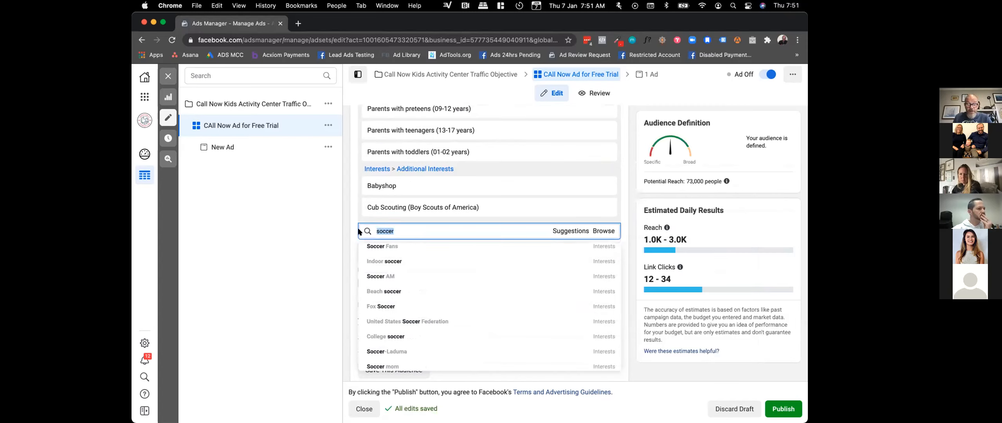
pyautogui.write('ame')
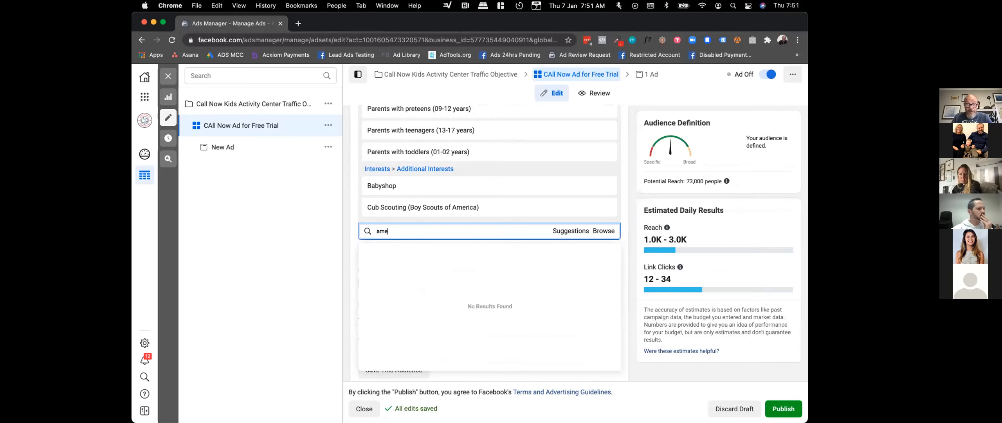
pyautogui.write('rican youth soccer')
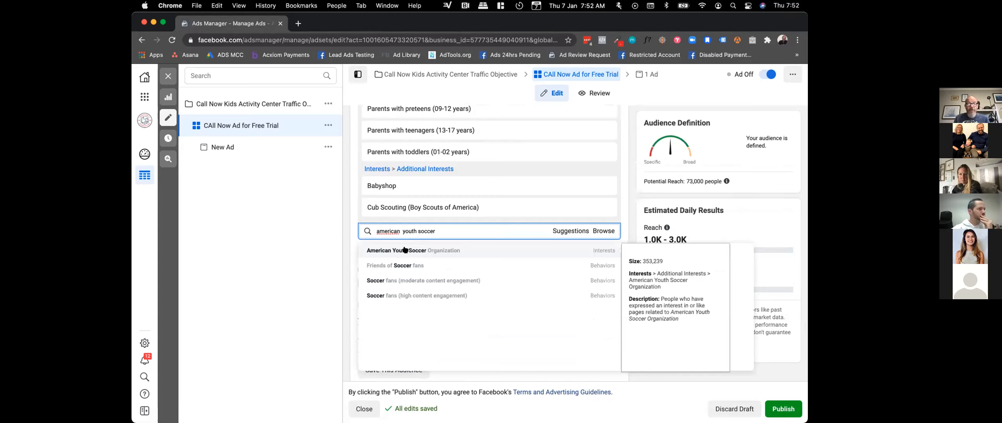
pyautogui.click(406, 250)
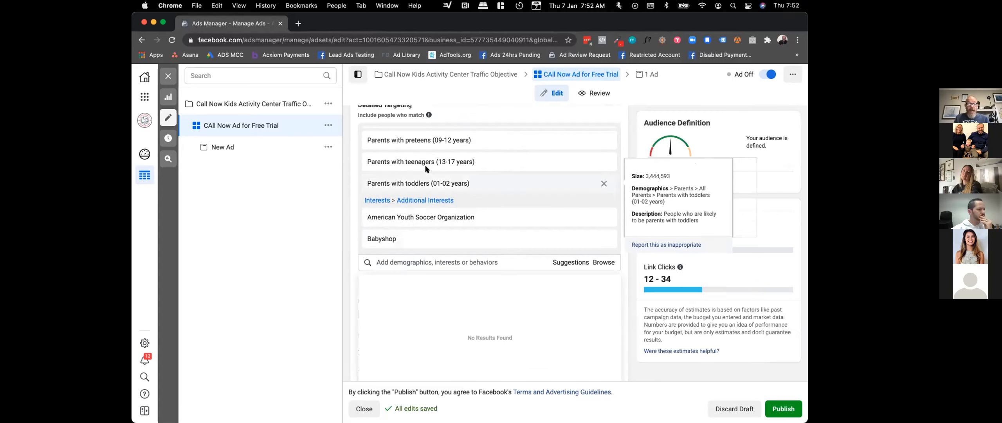
pyautogui.scroll(3, 425, 166)
pyautogui.scroll(-4, 426, 168)
pyautogui.scroll(-1, 426, 169)
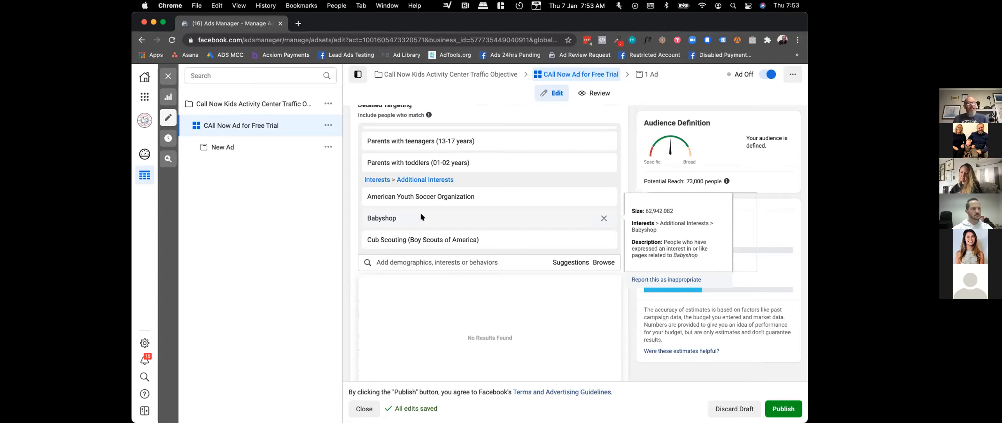
# - Search the detailed targeting options for "old navy" and check the matching entries
pyautogui.click(391, 261)
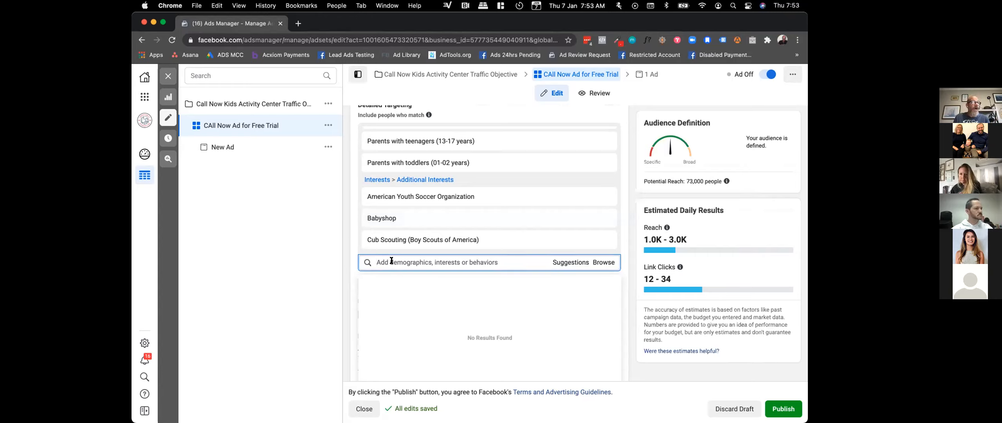
pyautogui.write('navy')
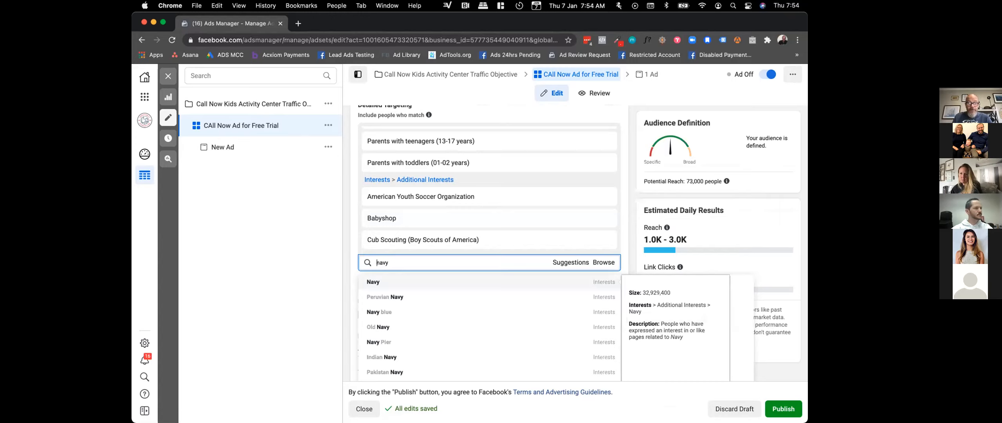
pyautogui.write('old')
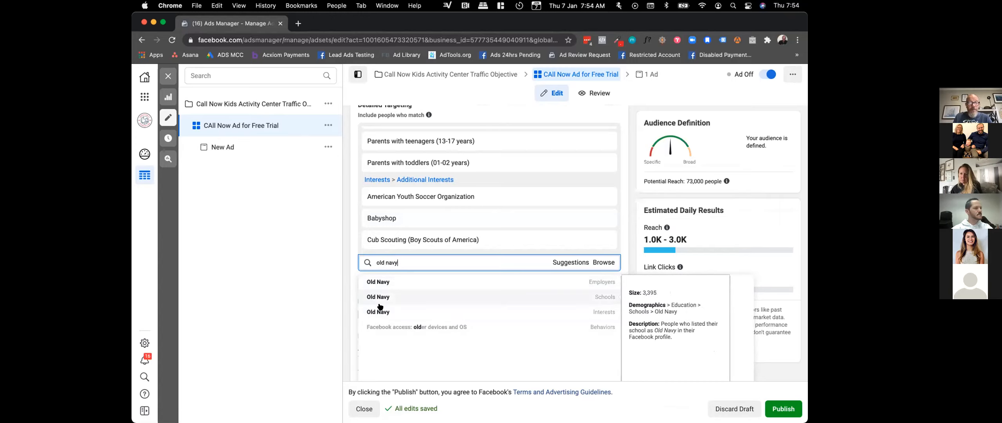
# - Replace the targeting search with "osh kosh" and add the OshKosh B'Gosh interest to the audience
pyautogui.tripleClick(390, 263)
pyautogui.write('oshj')
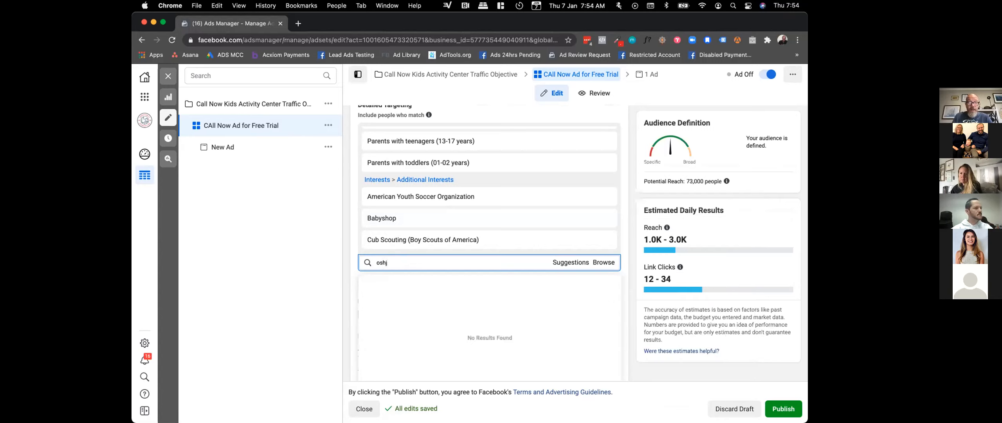
pyautogui.press('BackSpace')
pyautogui.write('kosh')
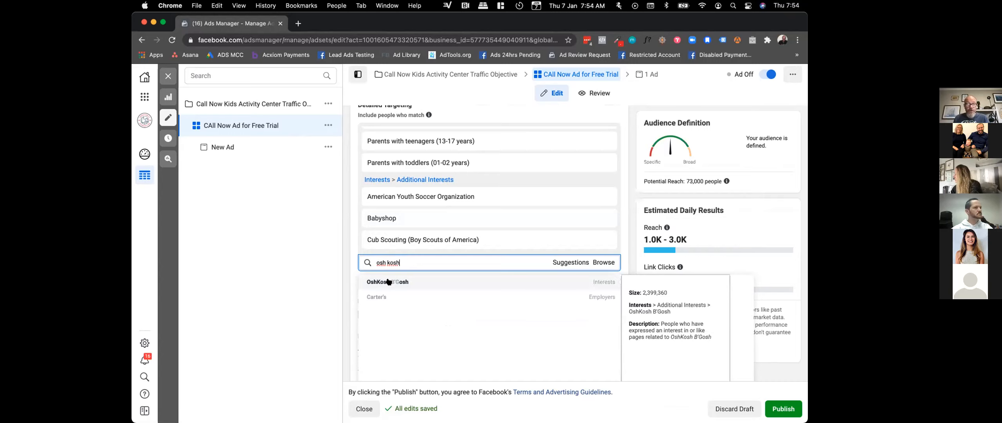
pyautogui.click(388, 281)
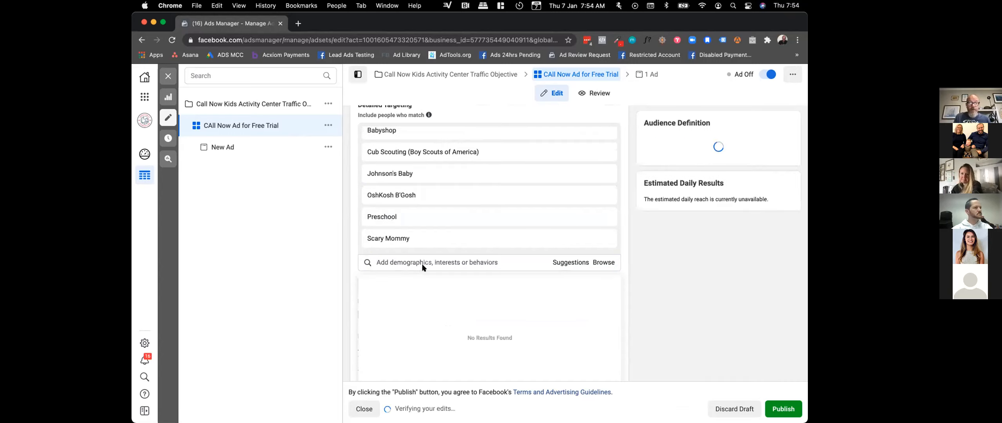
# - Search the detailed targeting options for "fisher price" and add the Fisher-Price interest to the audience
pyautogui.click(511, 260)
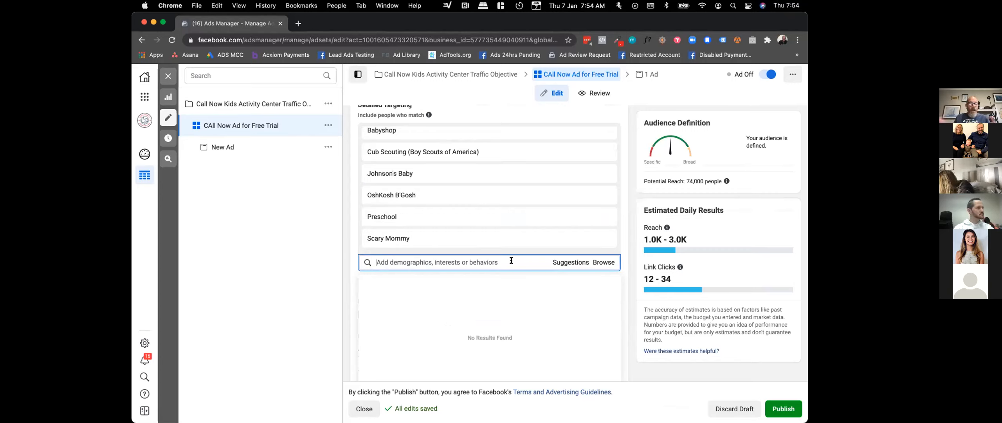
pyautogui.write('fish')
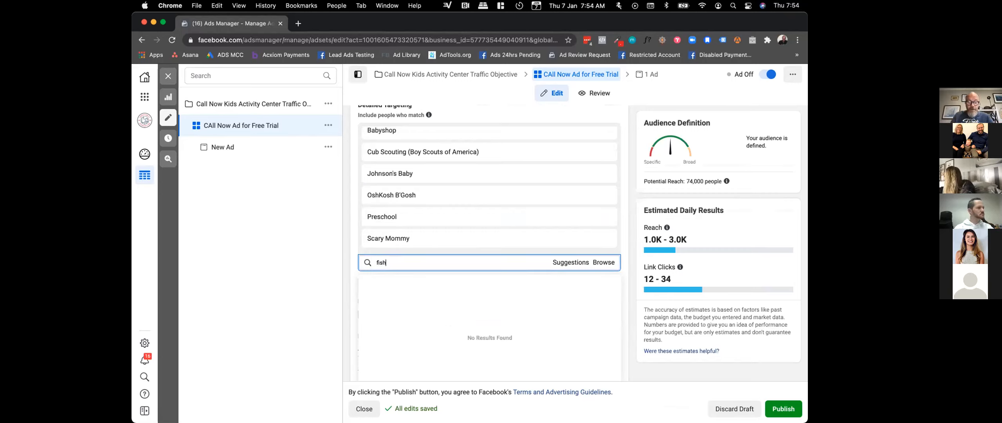
pyautogui.write('er price')
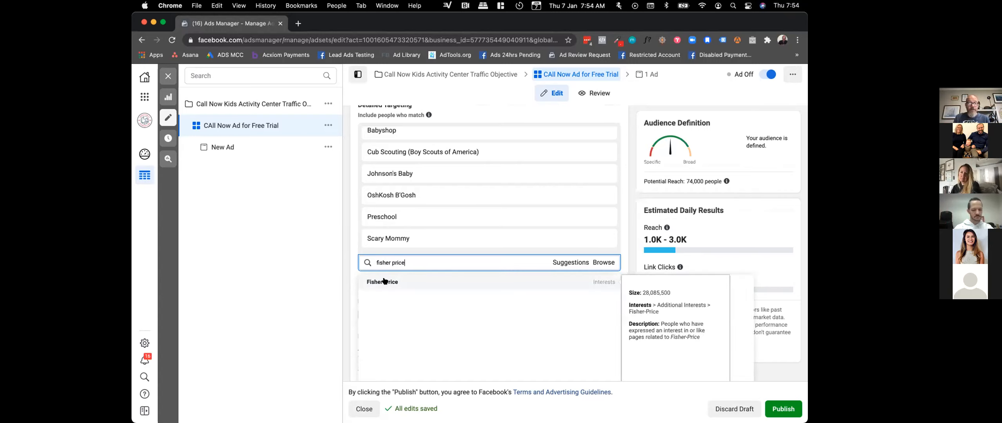
pyautogui.click(414, 276)
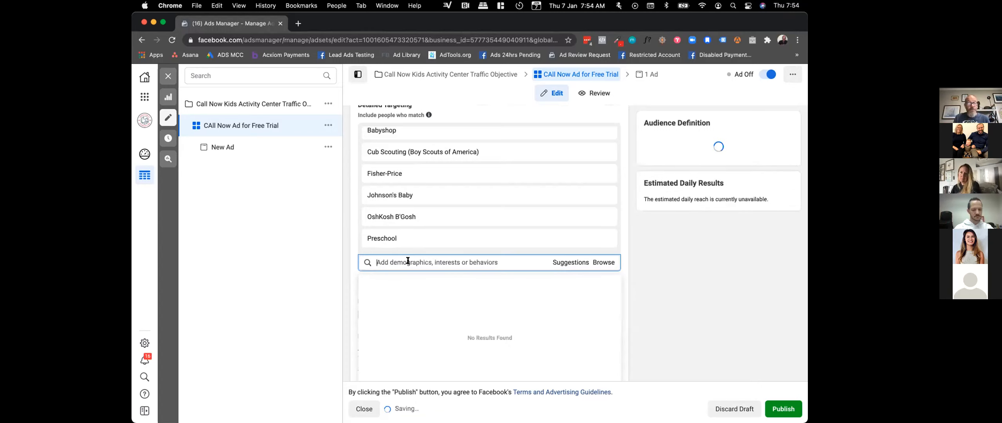
# - Search the detailed targeting options for "toy r us" and add the Toys "R" Us interest
pyautogui.write('toy')
pyautogui.write(' rus')
pyautogui.write(' us')
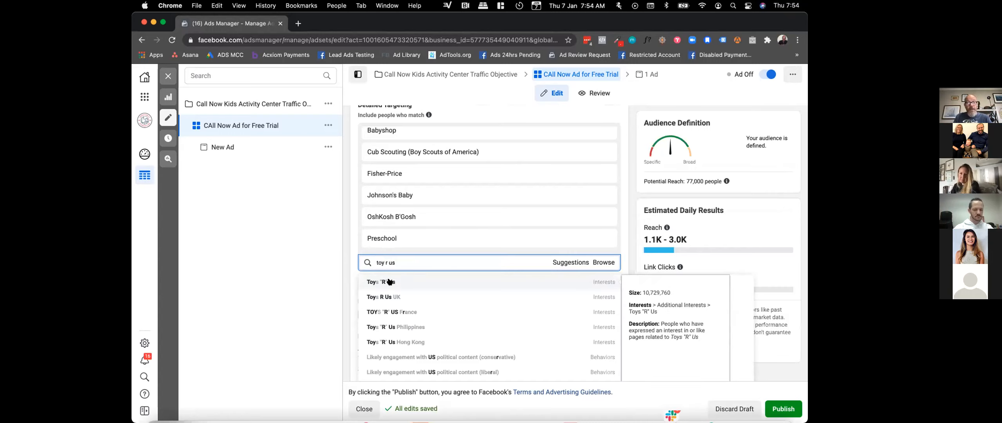
pyautogui.click(390, 281)
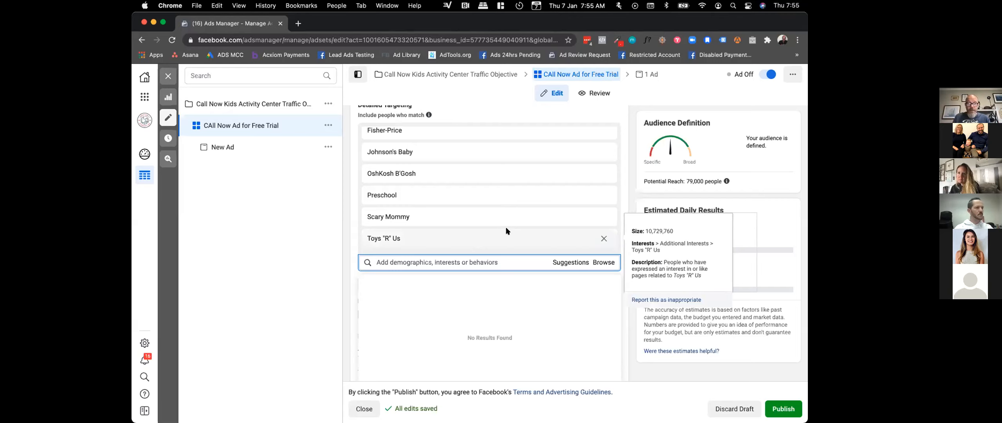
# - Look through the suggested targeting interests and add Girl Scouts of the USA to the audience
pyautogui.scroll(3, 510, 223)
pyautogui.click(568, 264)
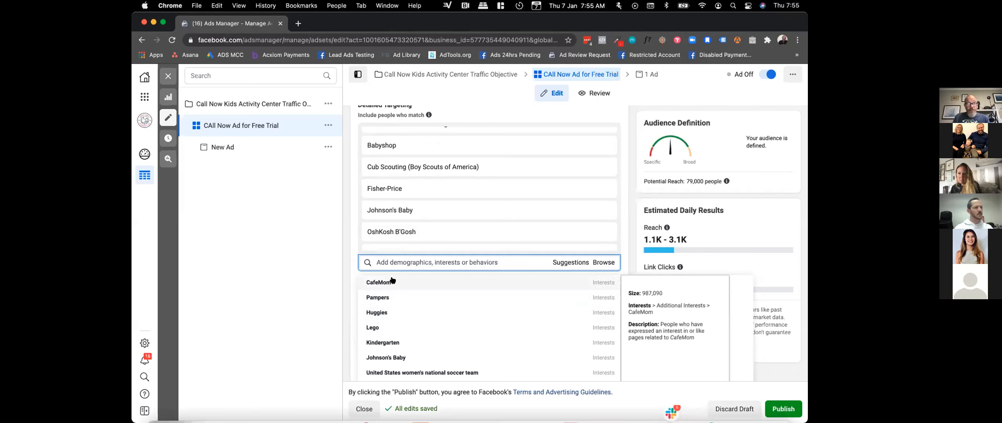
pyautogui.scroll(-3, 393, 290)
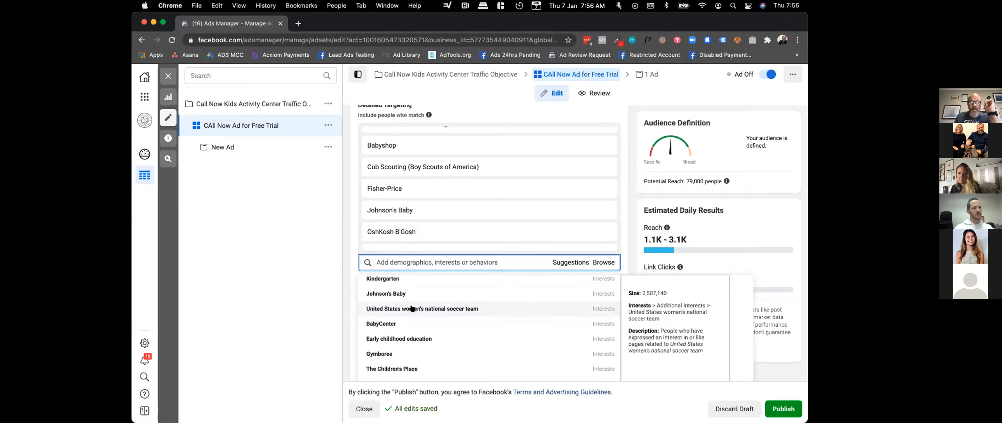
pyautogui.scroll(-3, 407, 325)
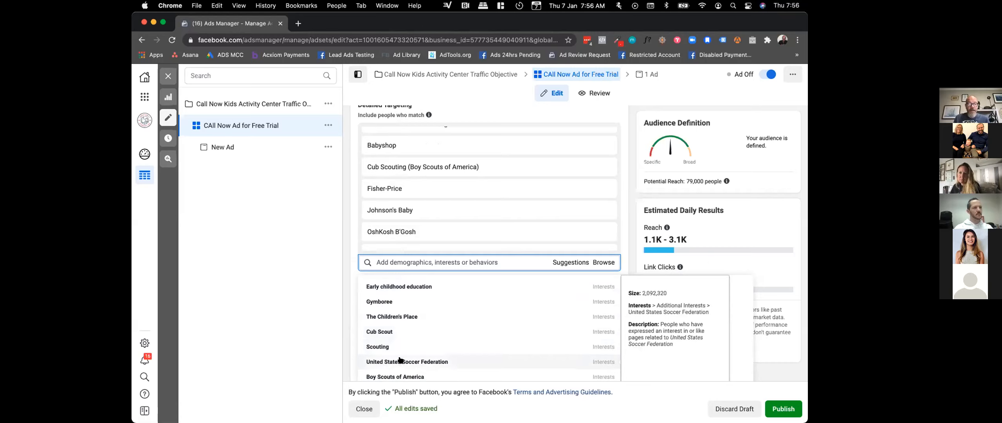
pyautogui.scroll(-2, 417, 356)
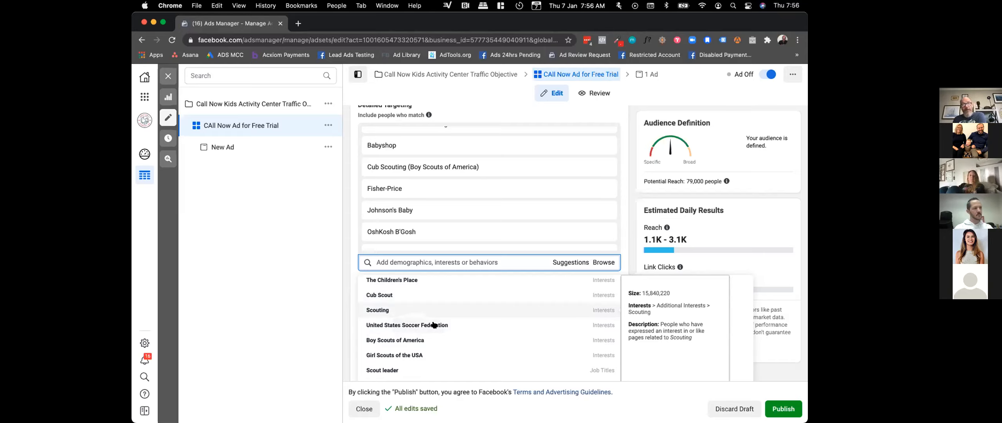
pyautogui.scroll(-1, 420, 325)
pyautogui.scroll(-1, 420, 325)
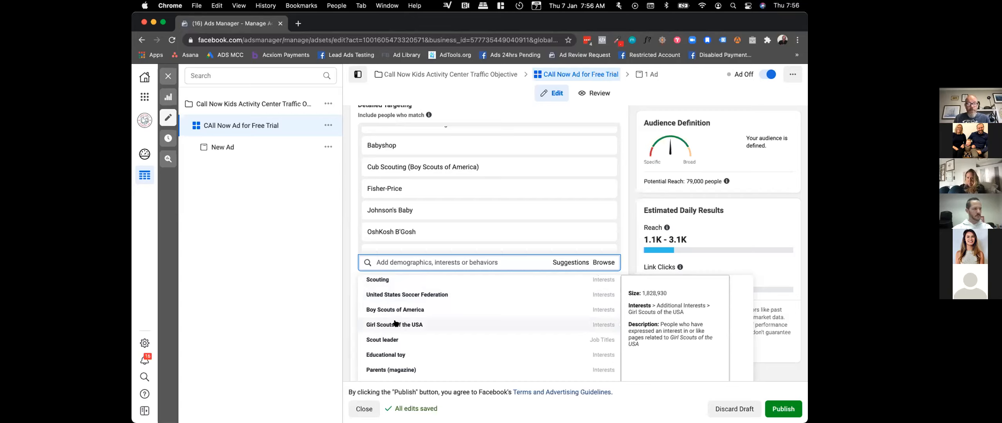
pyautogui.click(396, 323)
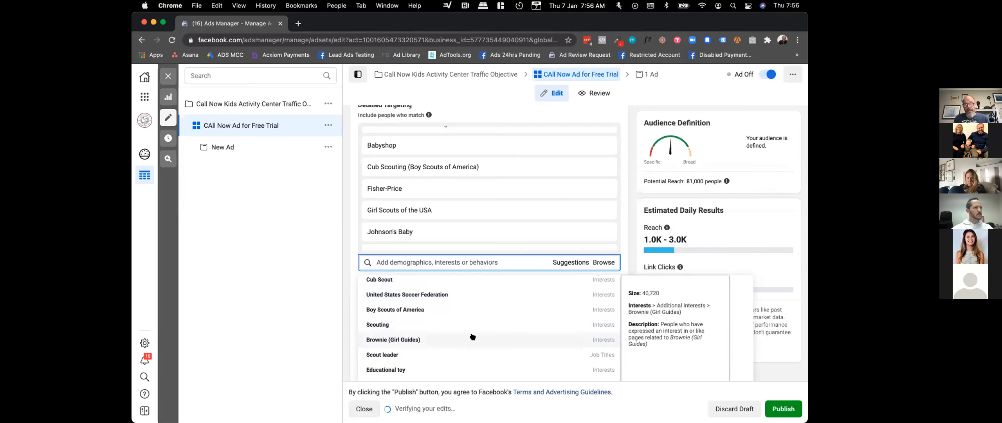
# - Close the targeting suggestions and check the potential reach in the audience definition
pyautogui.moveTo(641, 291); pyautogui.dragTo(650, 292)
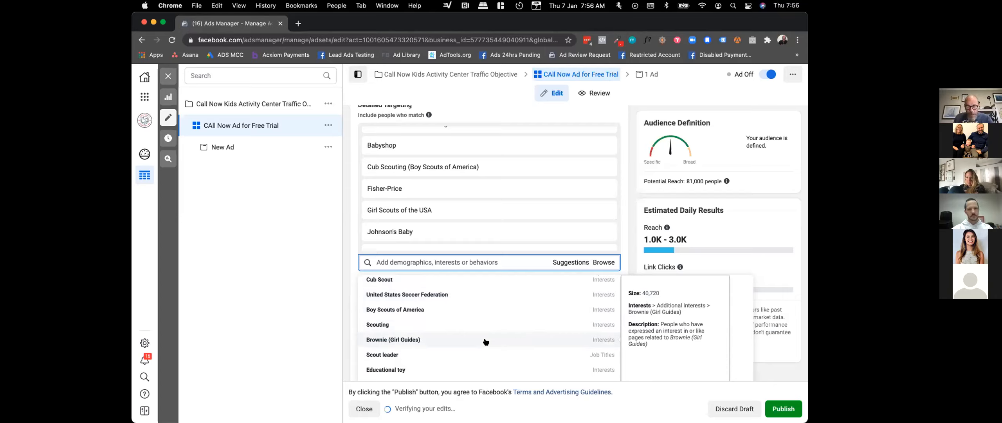
pyautogui.click(448, 260)
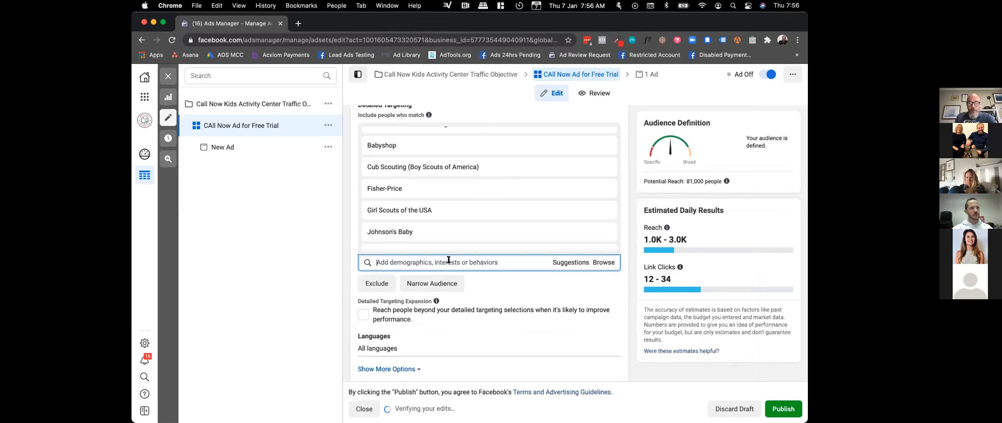
pyautogui.click(515, 280)
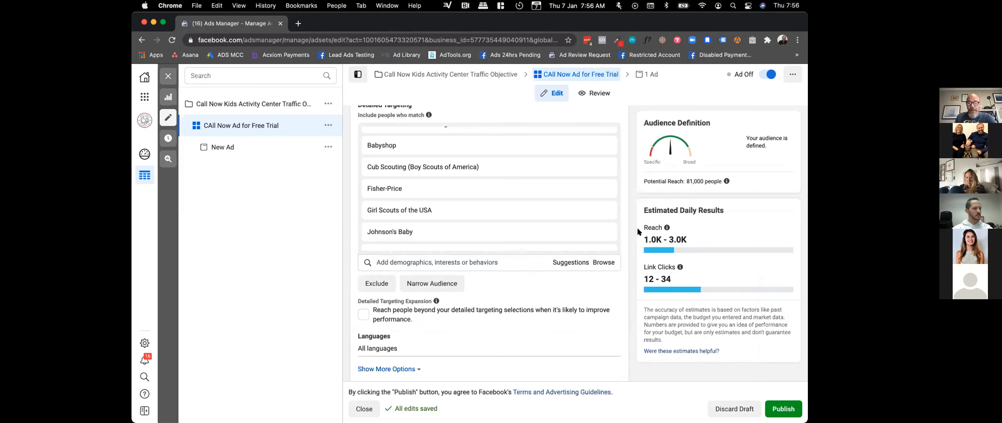
pyautogui.doubleClick(685, 180)
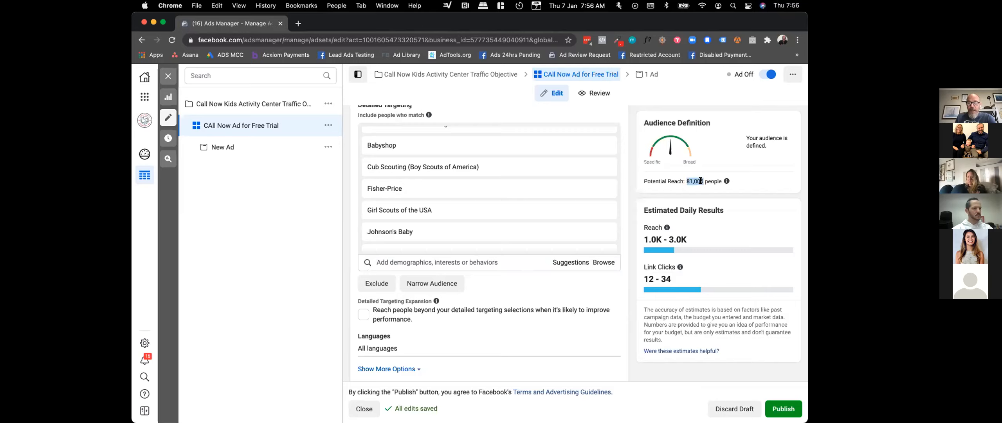
pyautogui.click(686, 181)
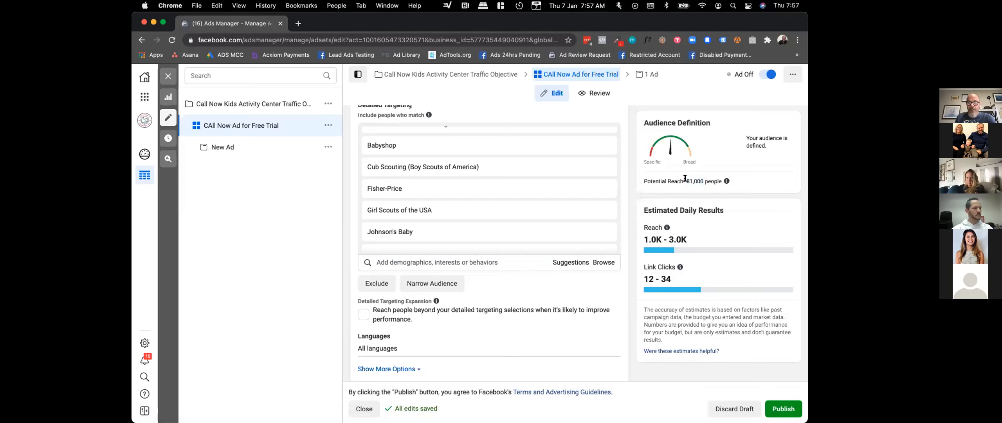
# - Add Gymboree from the suggested interests and check the audience's potential reach
pyautogui.click(401, 258)
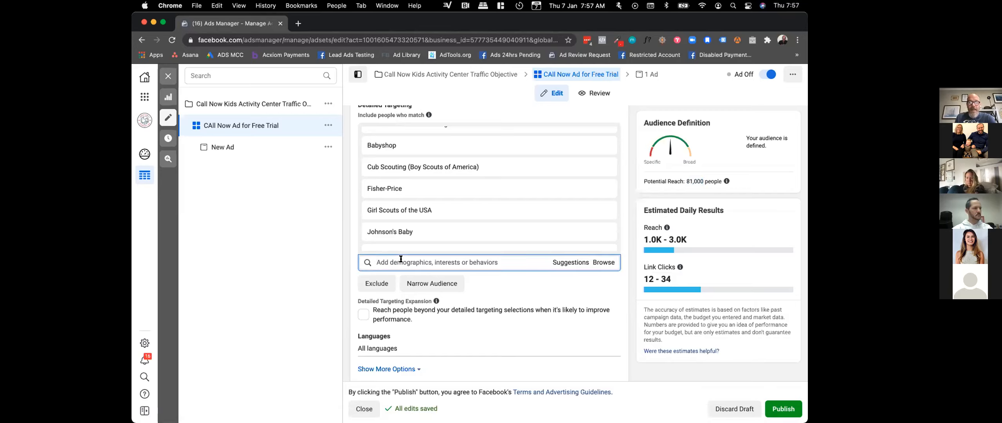
pyautogui.click(564, 262)
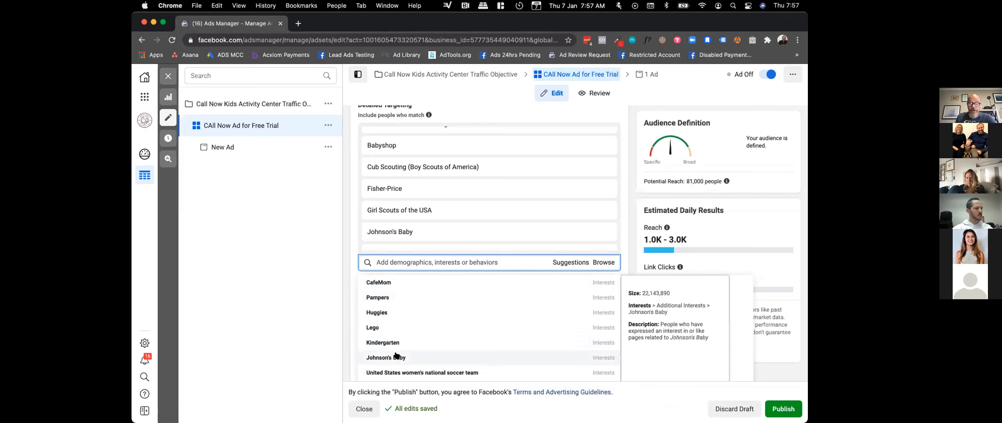
pyautogui.scroll(-3, 396, 355)
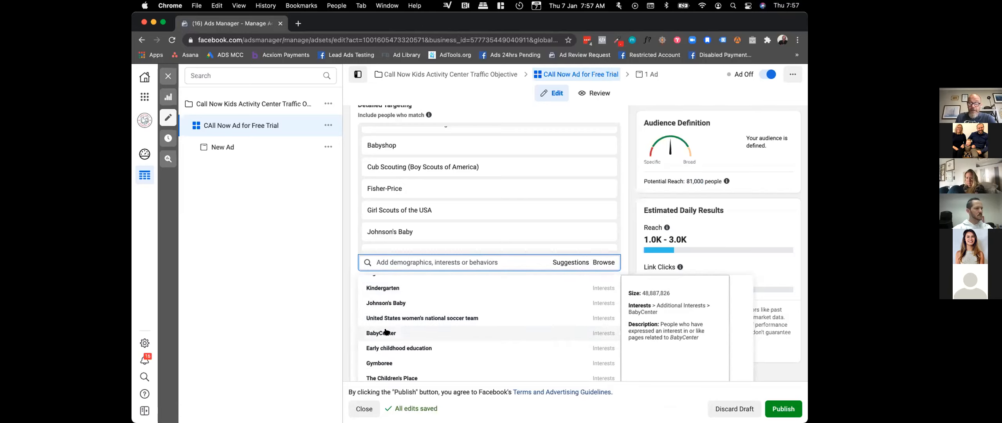
pyautogui.click(387, 361)
pyautogui.moveTo(684, 180); pyautogui.dragTo(701, 176)
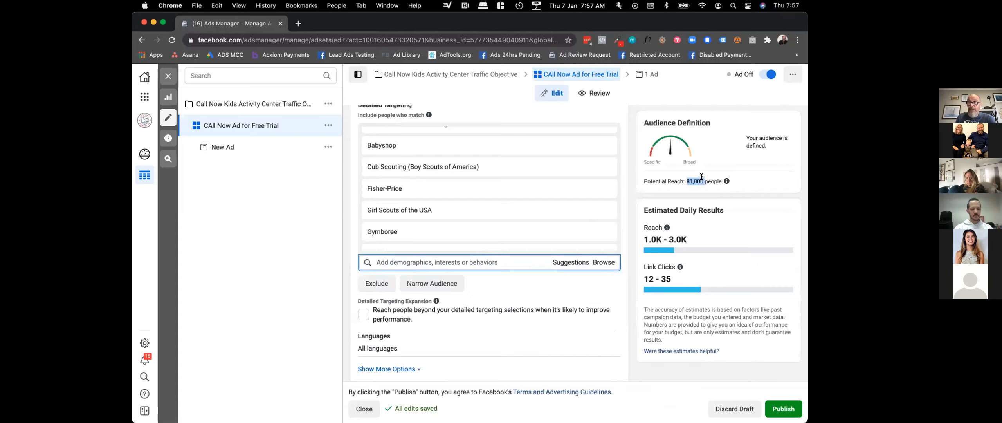
# - Add the suggested Huggies interest to the audience and check the updated potential reach
pyautogui.click(476, 259)
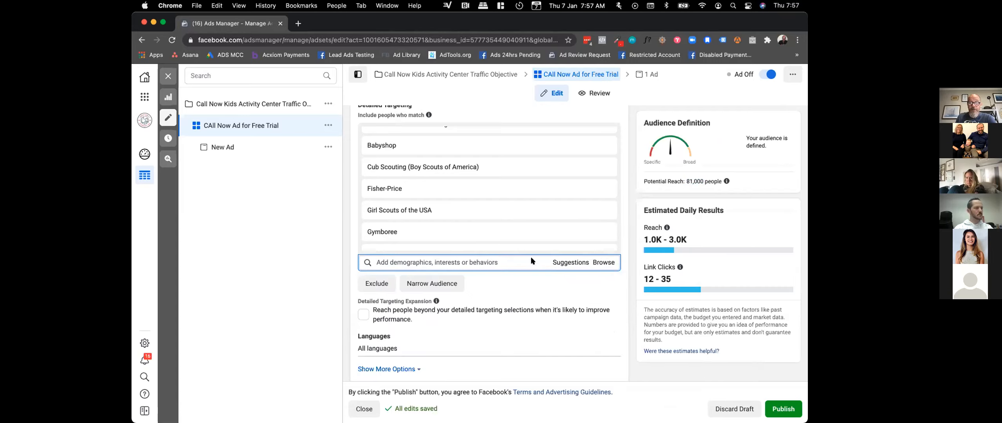
pyautogui.click(563, 261)
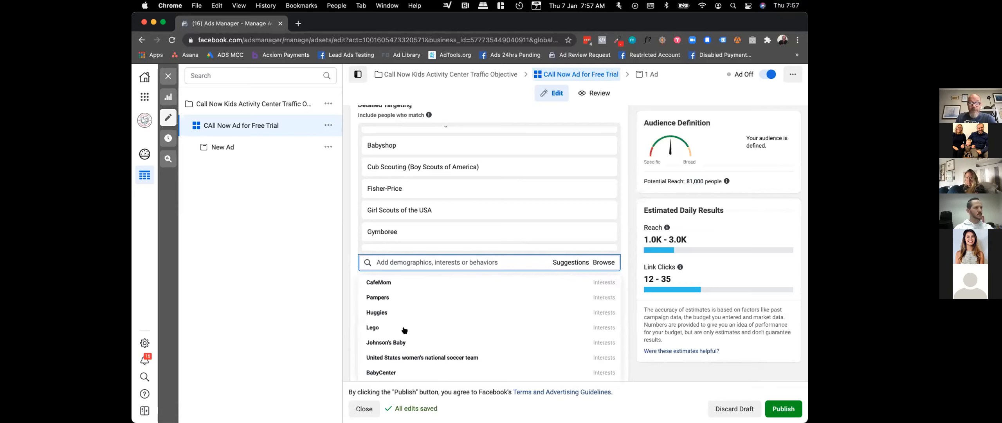
pyautogui.click(385, 312)
pyautogui.moveTo(685, 177)
pyautogui.mouseDown()
pyautogui.moveTo(705, 179)
pyautogui.moveTo(693, 179)
pyautogui.mouseUp()
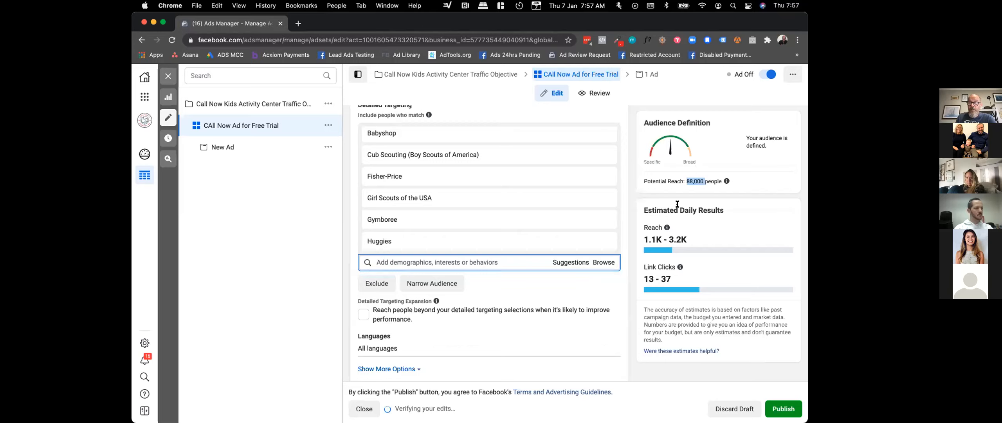
# - Review the ad set's included parent demographics and additional interests together with its location and age settings
pyautogui.click(446, 263)
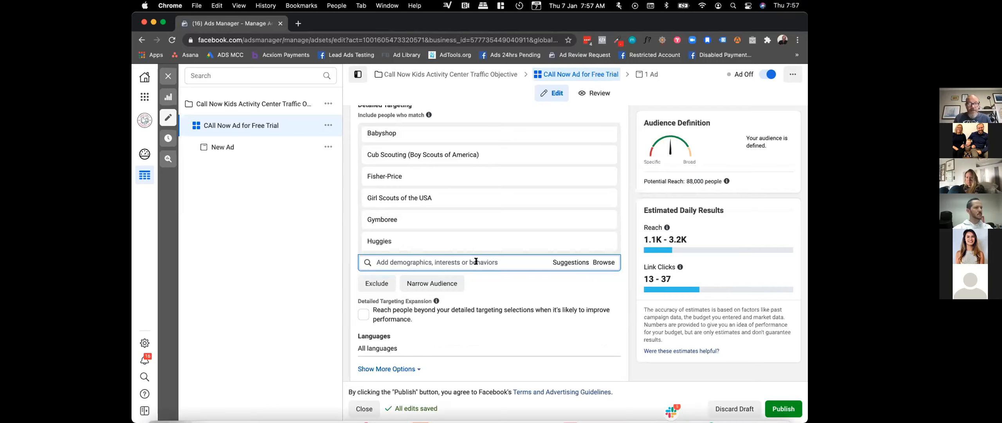
pyautogui.scroll(5, 475, 261)
pyautogui.scroll(3, 475, 260)
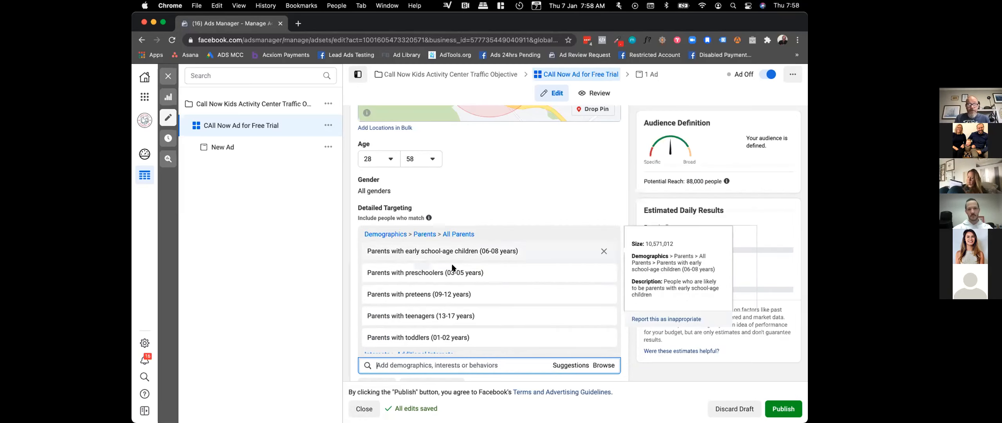
pyautogui.scroll(-3, 445, 296)
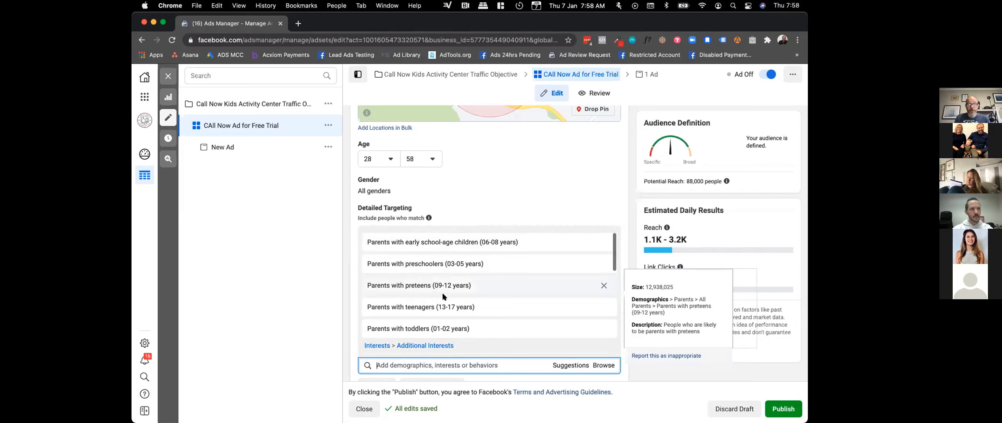
pyautogui.scroll(-3, 443, 293)
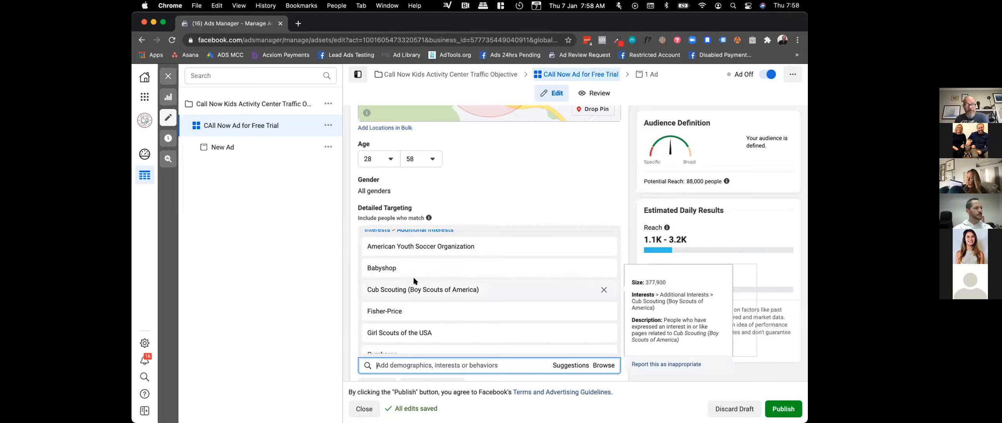
pyautogui.scroll(3, 413, 281)
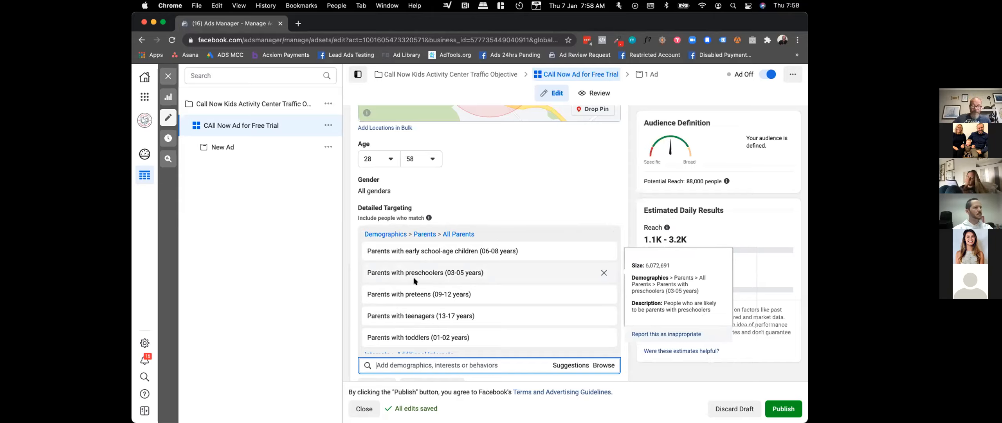
pyautogui.scroll(-1, 414, 281)
pyautogui.scroll(-5, 414, 280)
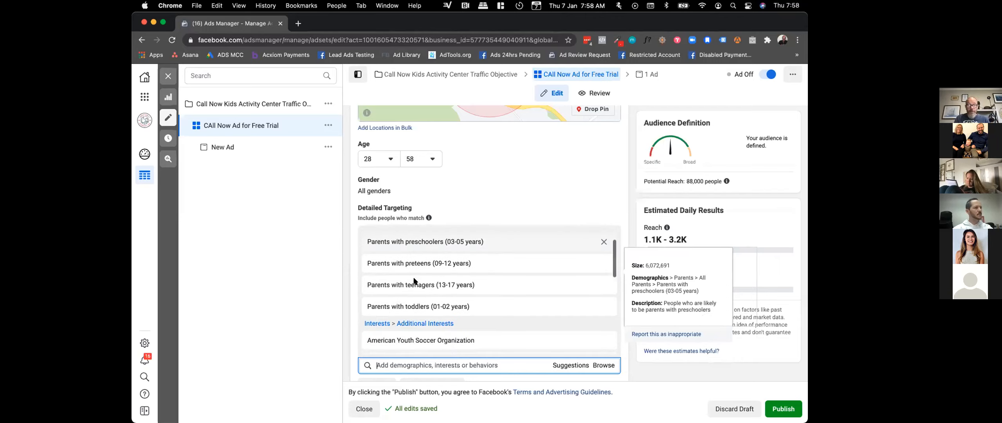
pyautogui.scroll(-3, 414, 280)
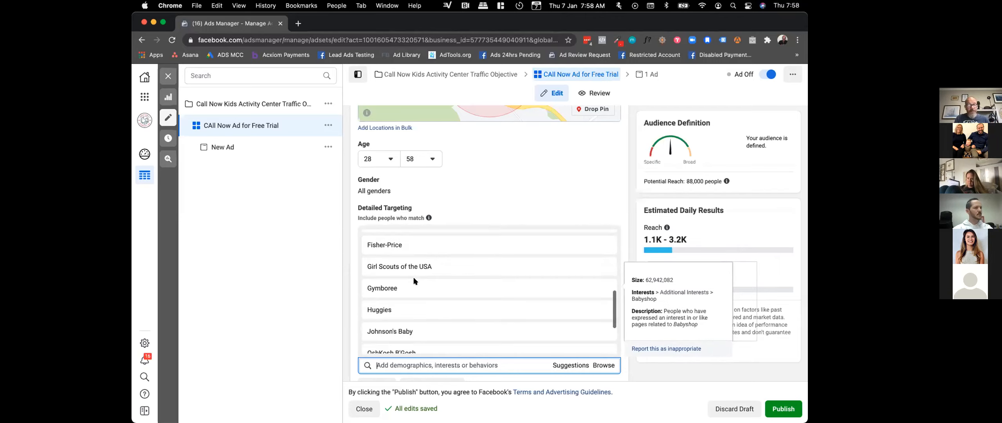
pyautogui.scroll(-1, 346, 308)
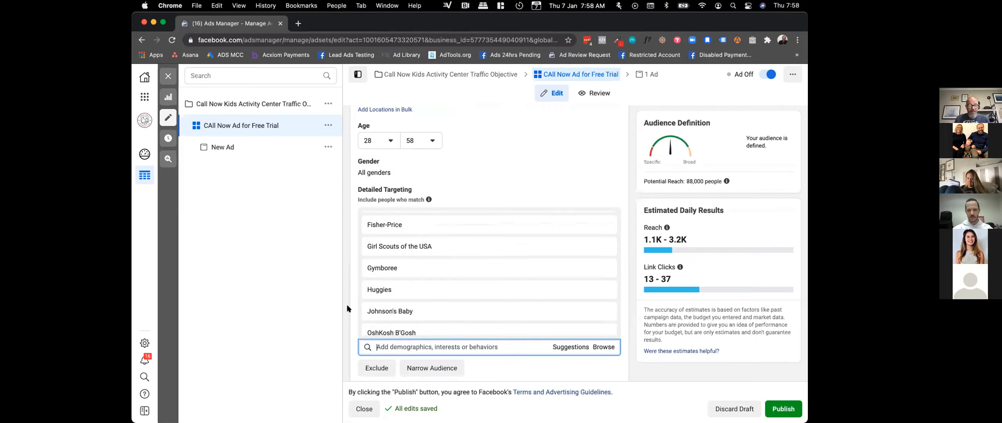
pyautogui.scroll(3, 346, 308)
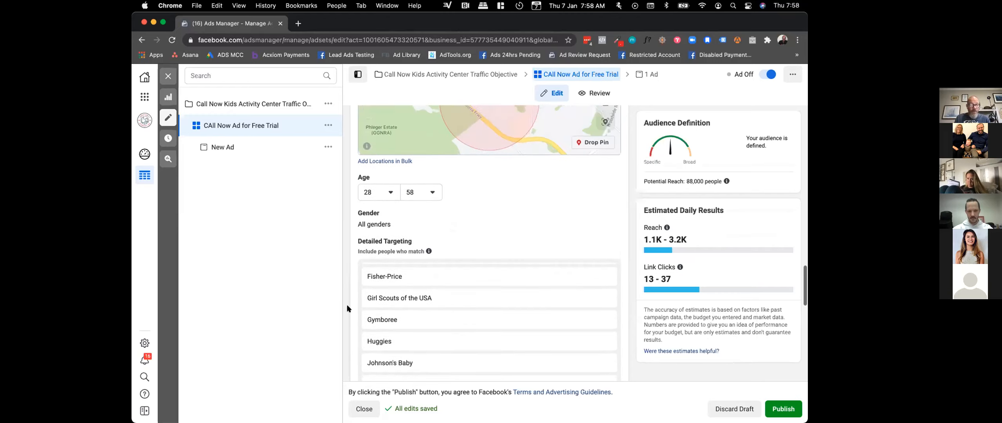
pyautogui.scroll(5, 393, 325)
pyautogui.scroll(2, 395, 327)
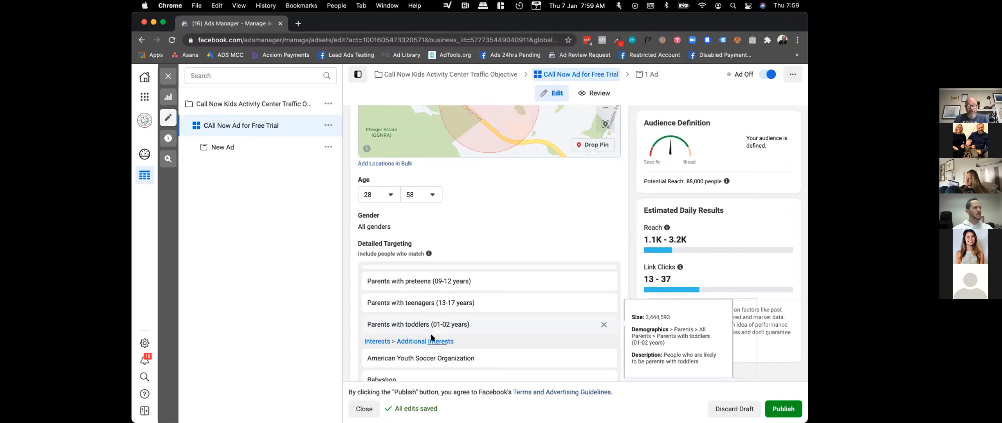
pyautogui.scroll(-1, 430, 344)
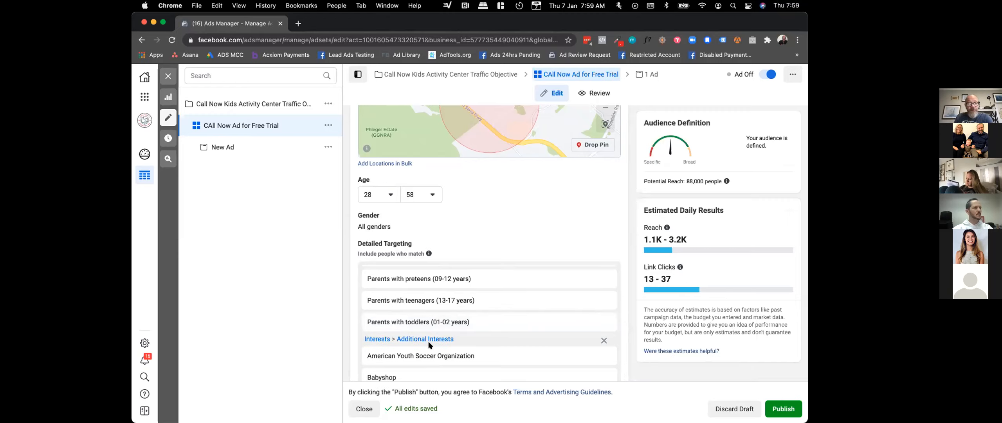
# - Remove the parents with preschoolers, early school-age children, teenagers and toddlers demographics from the ad set's detailed targeting
pyautogui.scroll(-3, 461, 264)
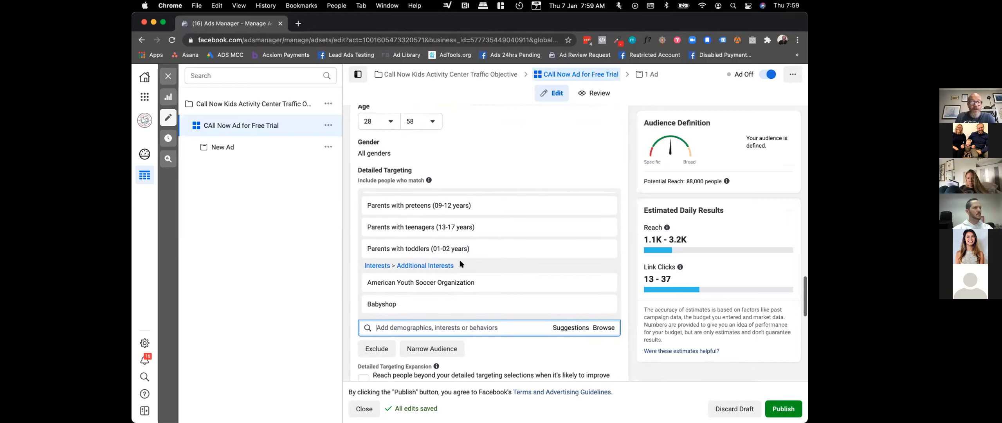
pyautogui.scroll(3, 462, 264)
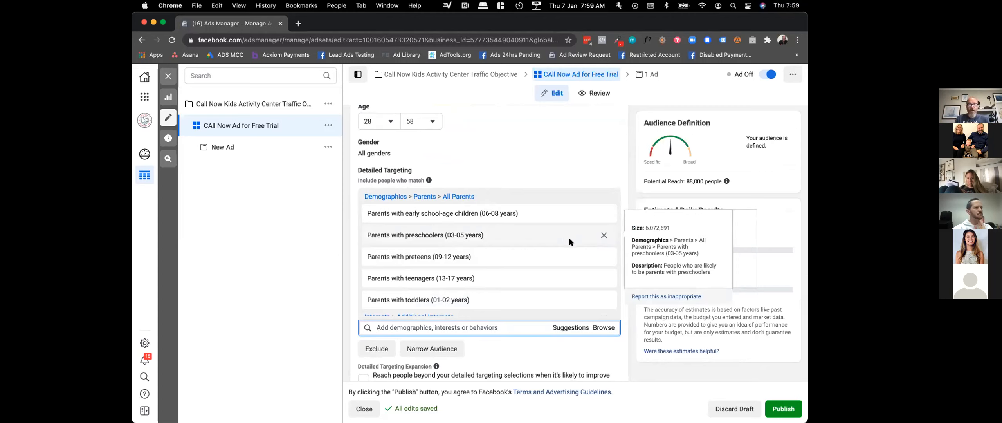
pyautogui.click(603, 232)
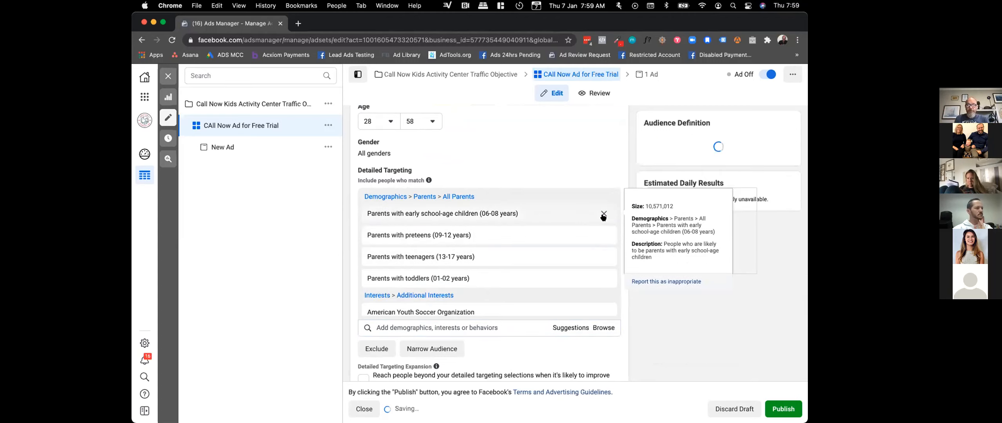
pyautogui.click(604, 213)
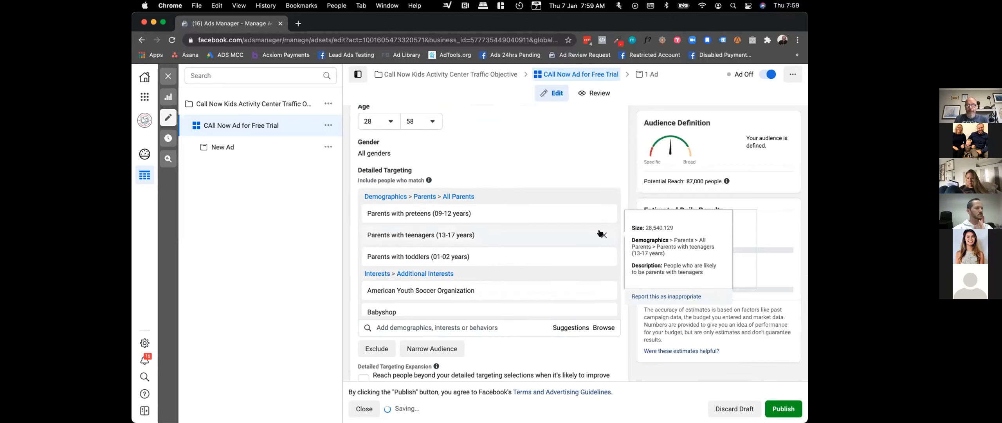
pyautogui.click(603, 234)
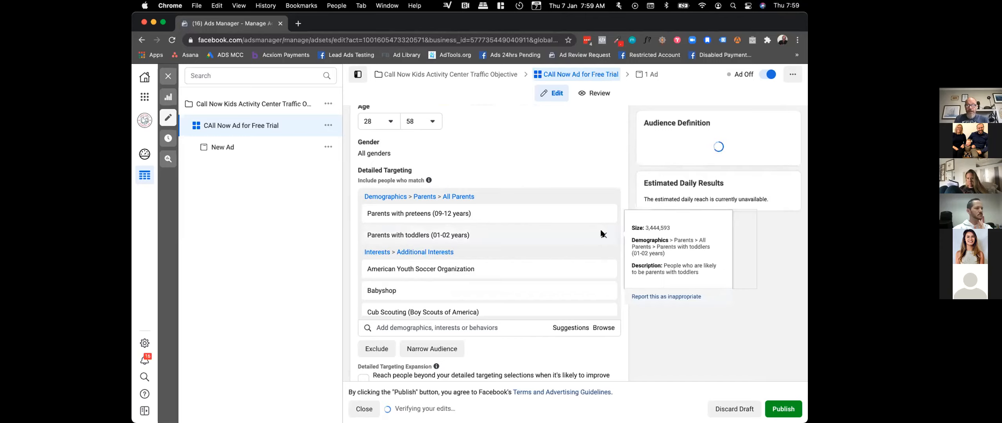
pyautogui.click(602, 234)
# - Remove all additional interests, from American Youth Soccer Organization through Toys "R" Us and the rest, leaving only parents with preteens (09-12 years)
pyautogui.click(604, 246)
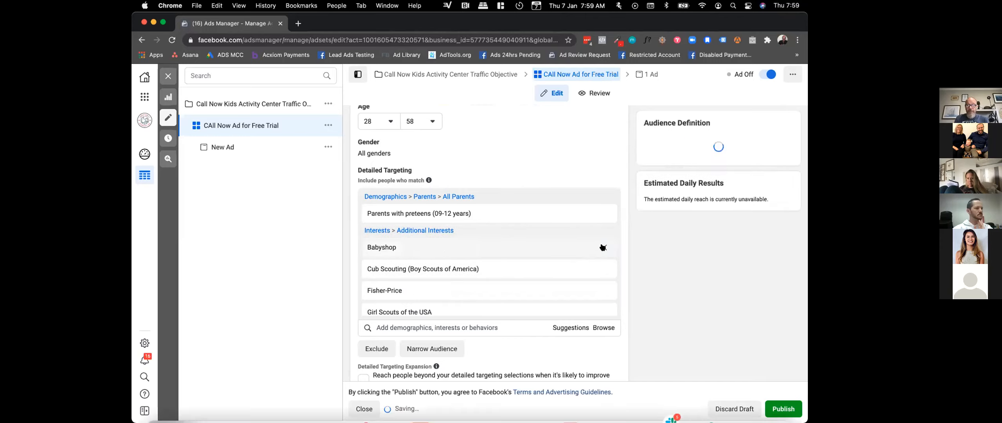
pyautogui.click(603, 247)
pyautogui.click(603, 247)
pyautogui.click(602, 247)
pyautogui.click(603, 247)
pyautogui.click(602, 247)
pyautogui.click(603, 247)
pyautogui.click(603, 247)
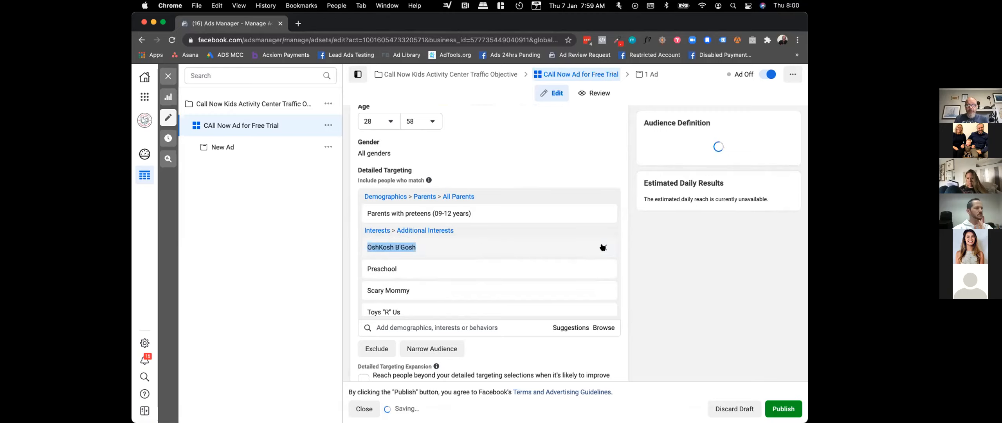
pyautogui.click(603, 247)
pyautogui.click(603, 247)
pyautogui.click(602, 247)
pyautogui.click(603, 247)
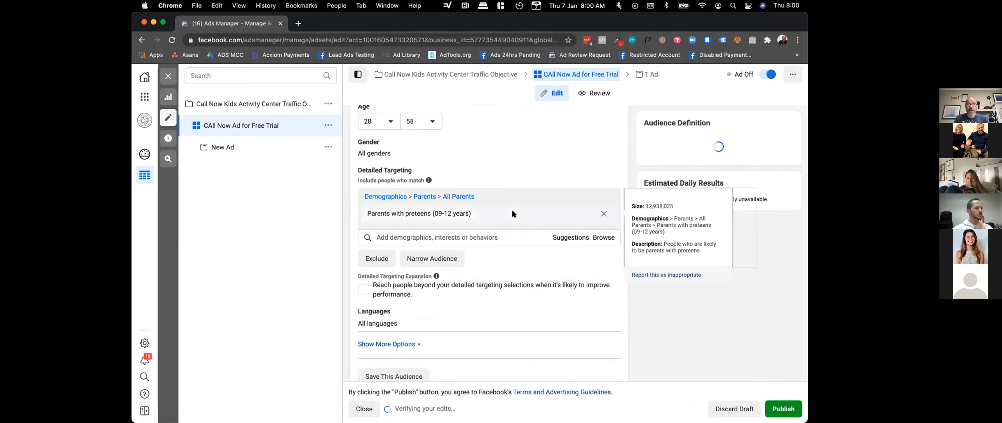
# - Look through the suggested demographics and interests related to parents with preteens, including the school-related ones, and close the list
pyautogui.moveTo(397, 214)
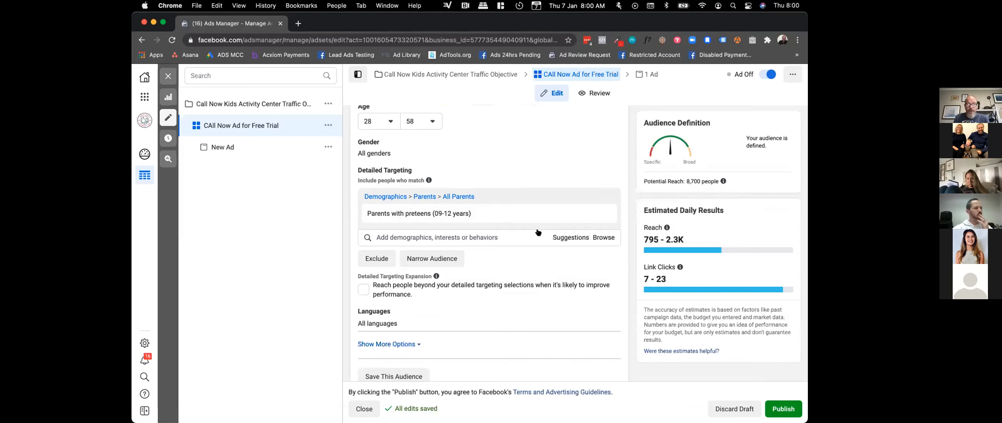
pyautogui.click(570, 239)
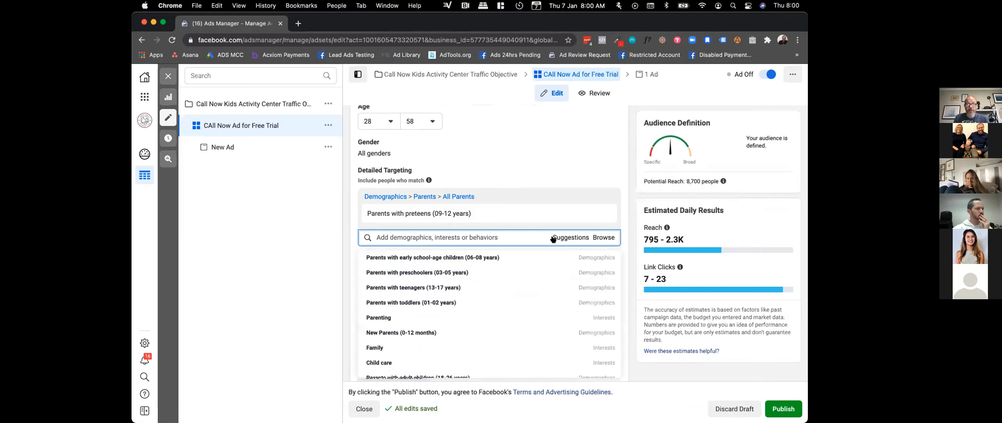
pyautogui.scroll(-5, 493, 292)
pyautogui.scroll(-5, 494, 292)
pyautogui.scroll(-3, 494, 292)
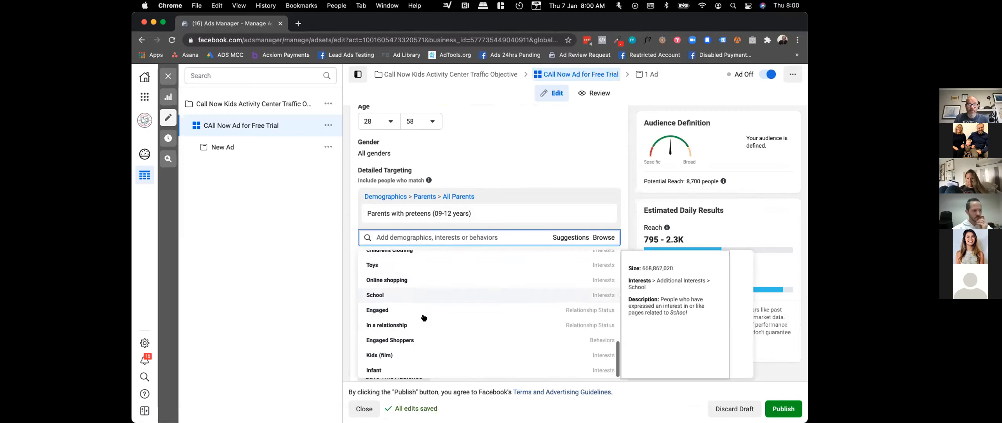
pyautogui.scroll(5, 409, 328)
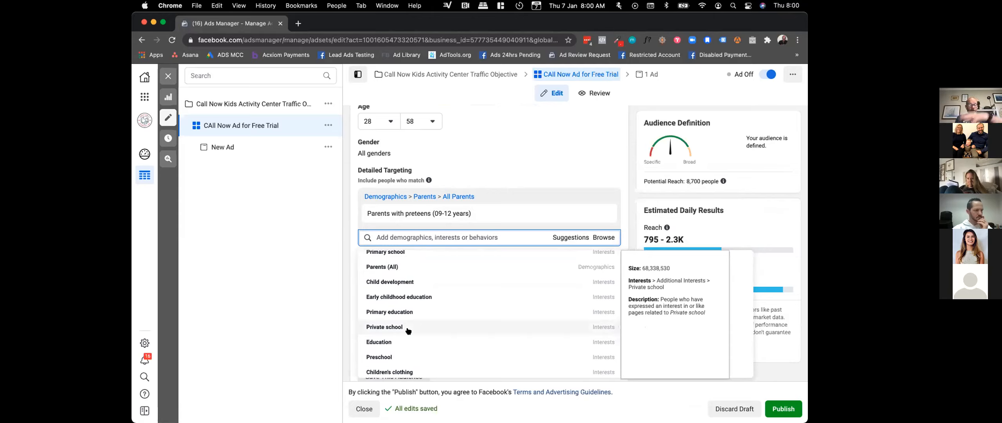
pyautogui.scroll(-3, 386, 291)
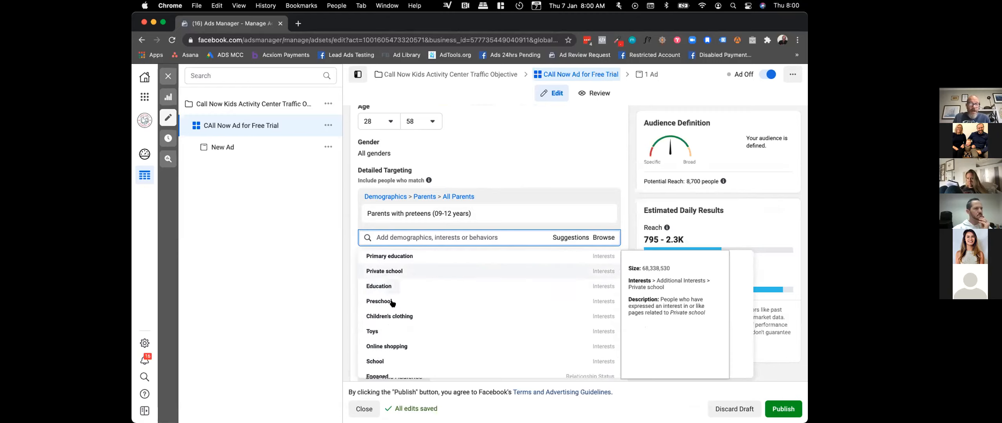
pyautogui.scroll(-1, 393, 316)
pyautogui.scroll(-5, 394, 316)
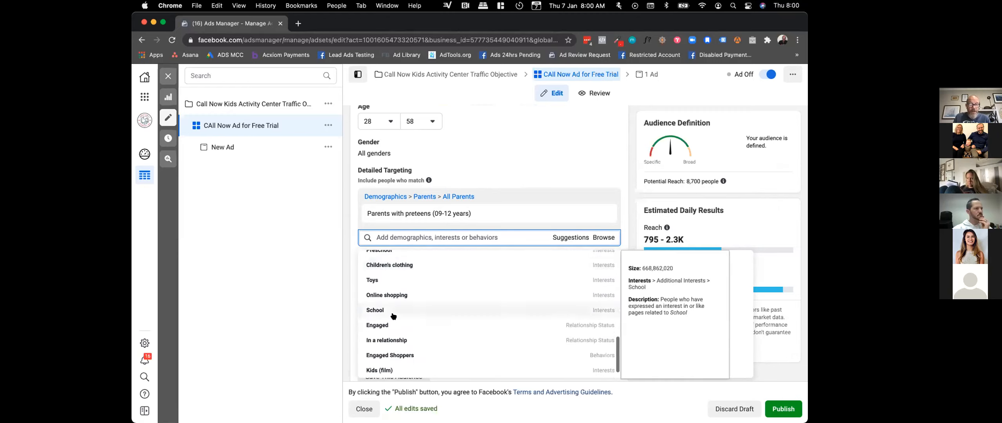
pyautogui.scroll(1, 394, 316)
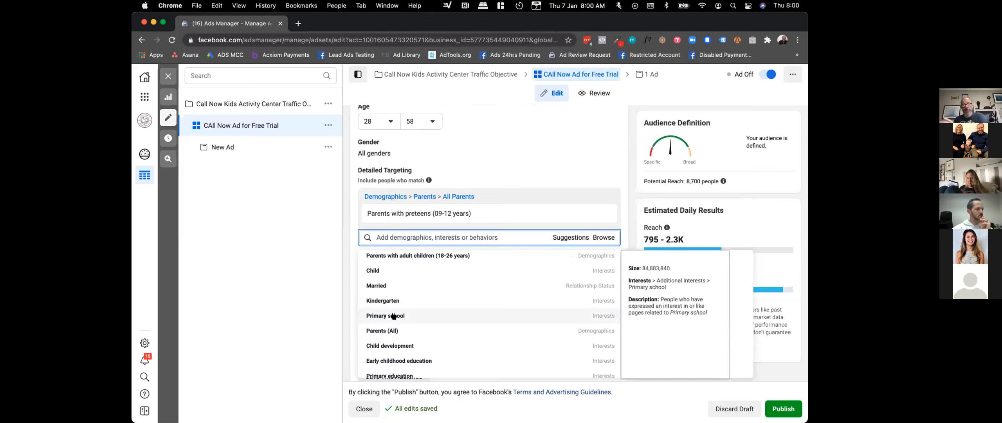
pyautogui.click(503, 168)
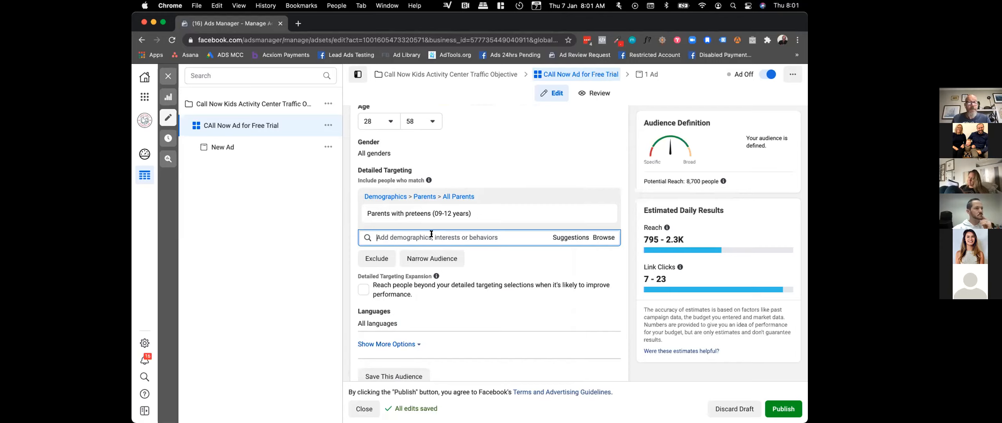
# - Browse the targeting demographics down to the All Parents age groups, and close the list without changing the selection
pyautogui.moveTo(411, 207)
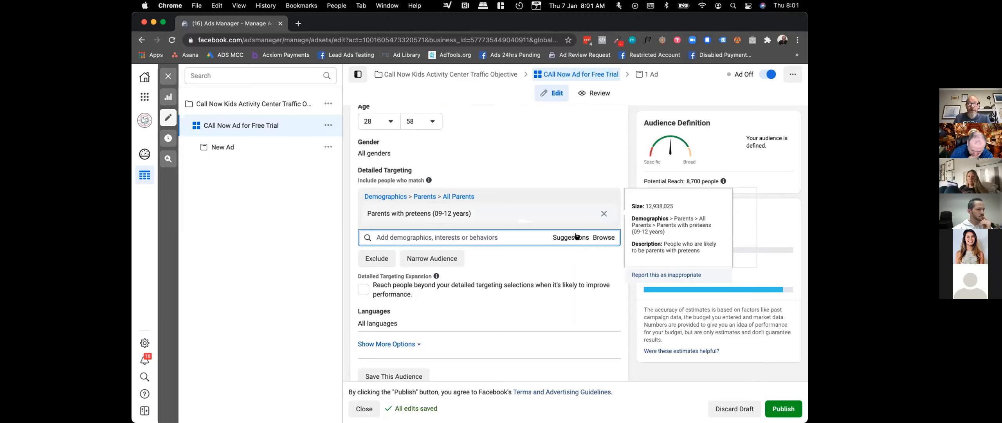
pyautogui.click(602, 236)
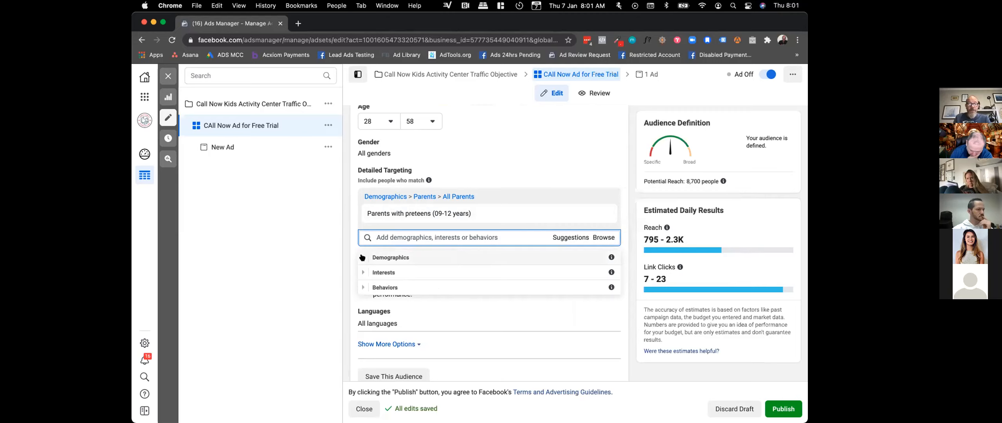
pyautogui.click(374, 253)
pyautogui.scroll(-1, 365, 313)
pyautogui.click(369, 310)
pyautogui.click(376, 311)
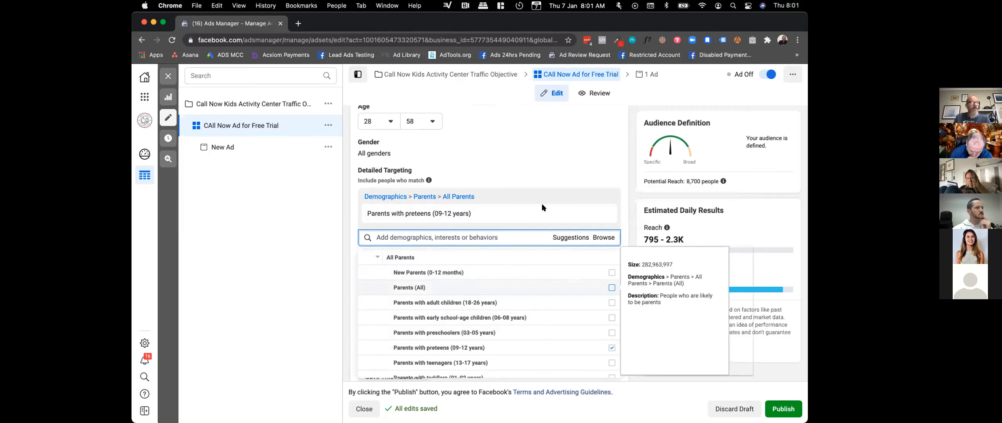
pyautogui.click(508, 158)
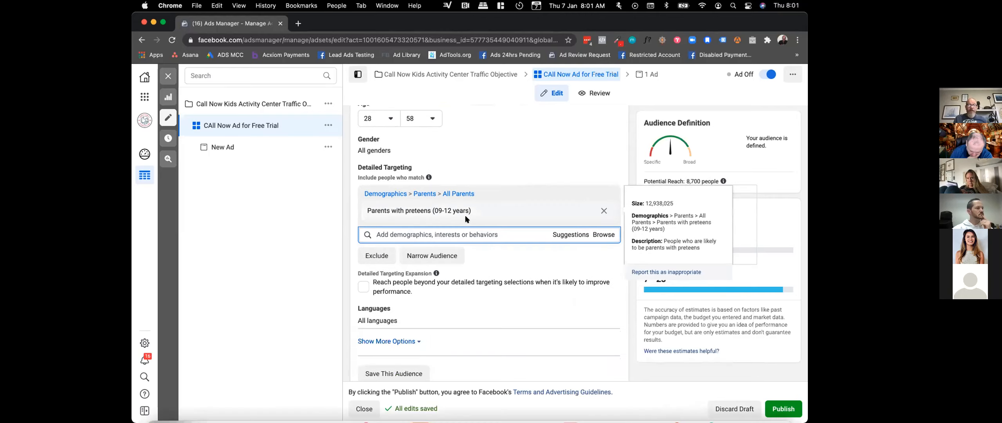
# - Review the ad set's location, age, gender and detailed targeting settings
pyautogui.scroll(-3, 468, 227)
pyautogui.scroll(4, 471, 240)
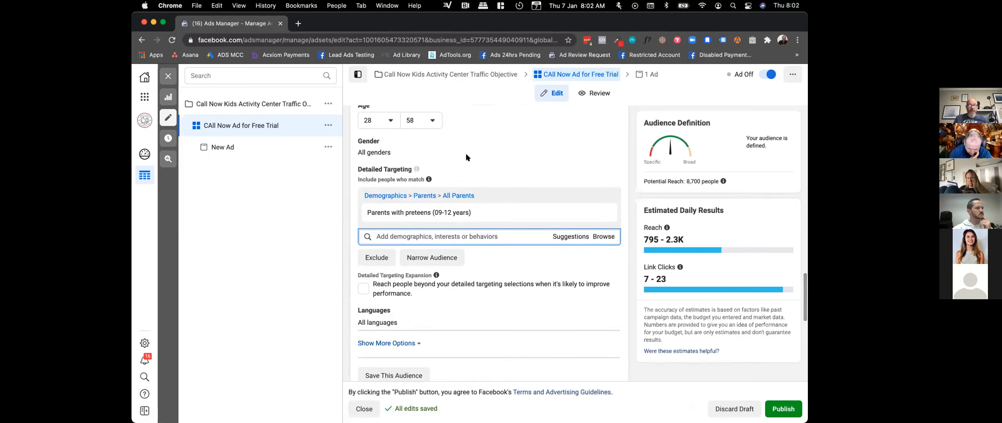
pyautogui.scroll(1, 469, 187)
pyautogui.scroll(4, 470, 187)
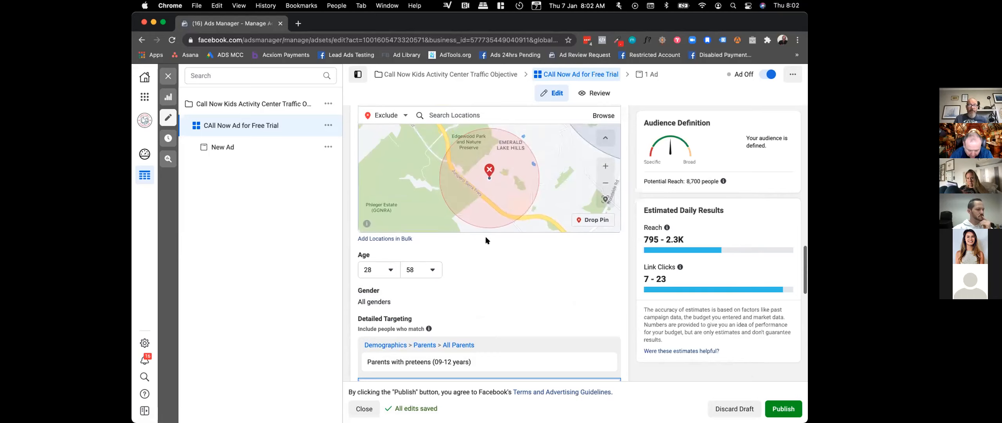
pyautogui.scroll(-3, 486, 239)
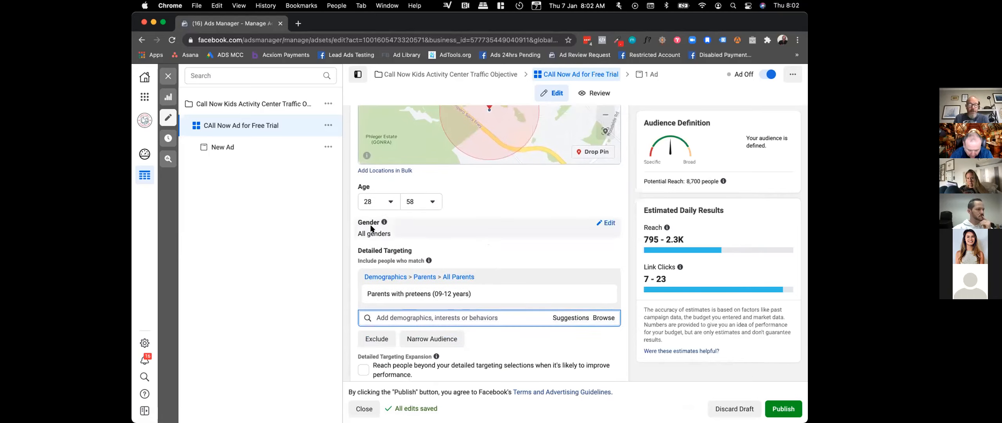
pyautogui.scroll(-3, 431, 235)
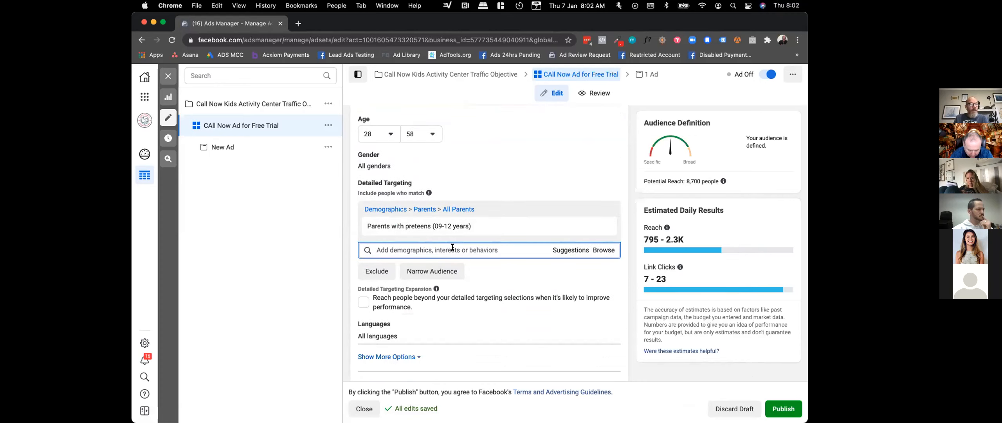
# - Enable Detailed Targeting Expansion for the ad set and read its explanation
pyautogui.scroll(-5, 508, 279)
pyautogui.scroll(-1, 509, 279)
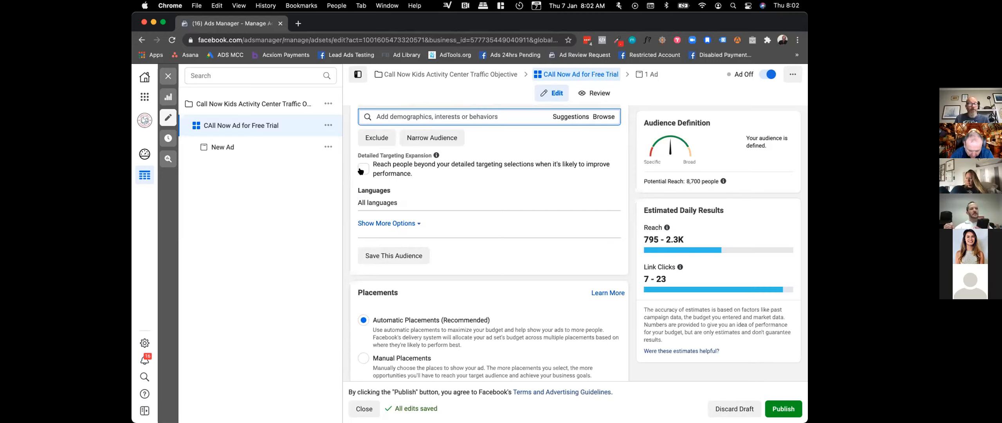
pyautogui.click(374, 168)
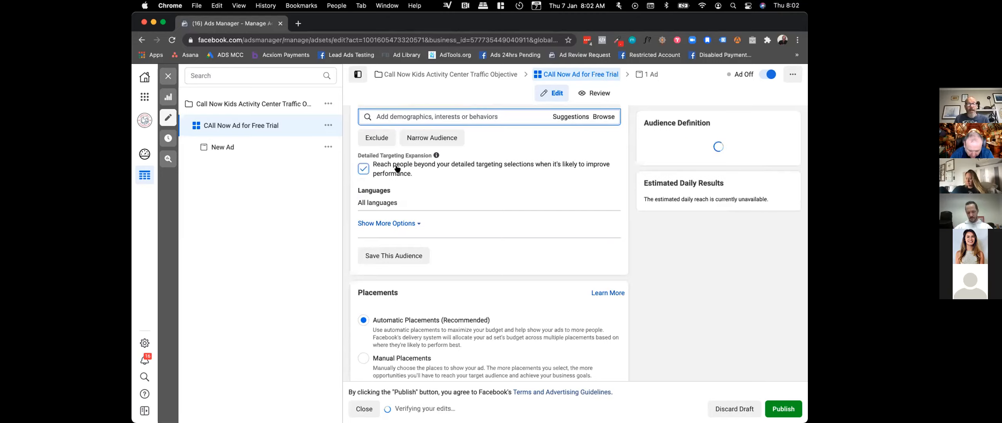
pyautogui.moveTo(435, 154)
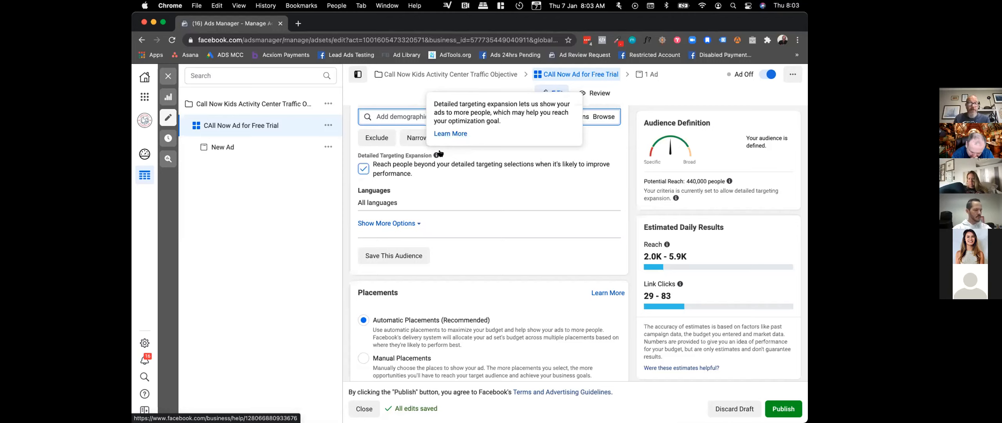
# - Review the placement options and the Optimization & Delivery settings, including optimization for ad delivery and cost control
pyautogui.scroll(-5, 415, 224)
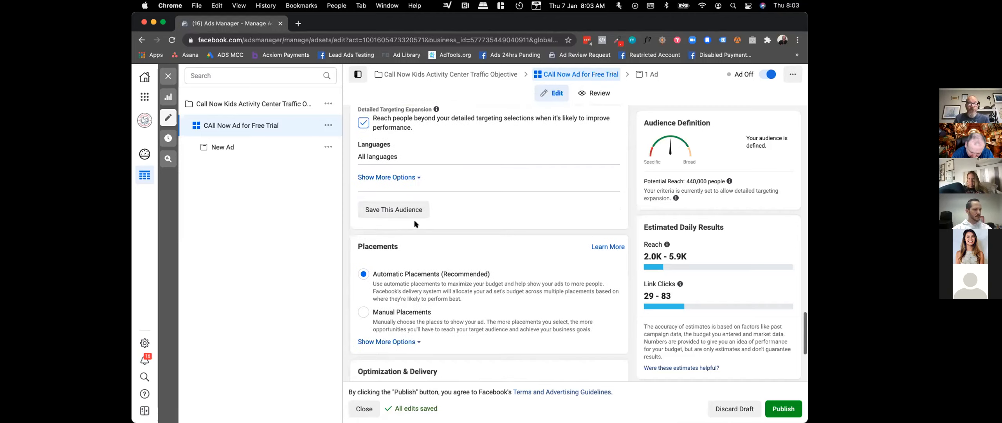
pyautogui.scroll(1, 416, 225)
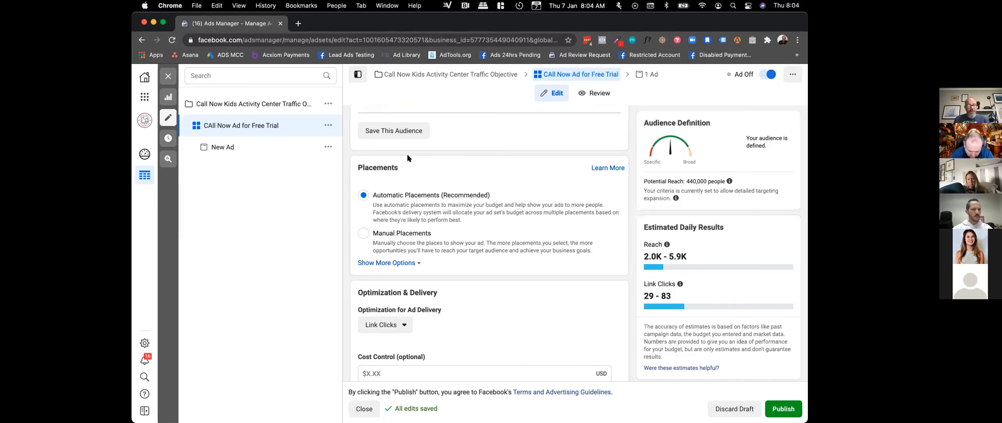
pyautogui.scroll(-3, 407, 156)
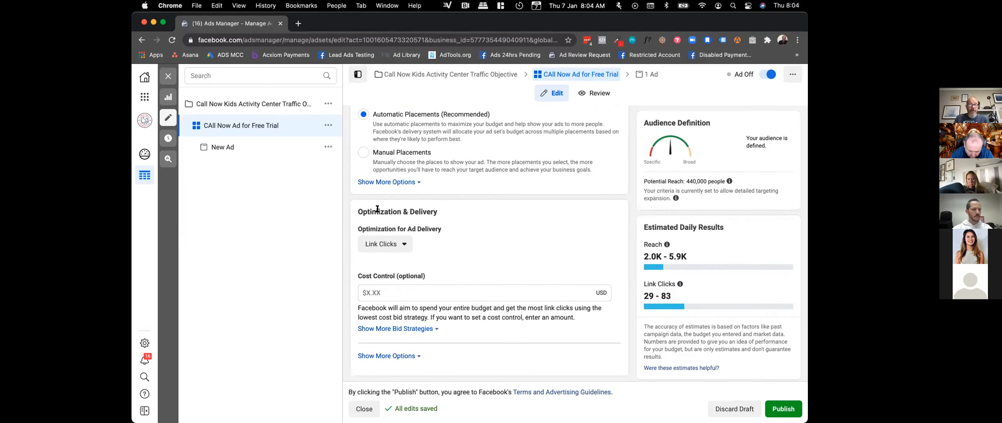
pyautogui.moveTo(358, 210); pyautogui.dragTo(438, 211)
pyautogui.click(437, 211)
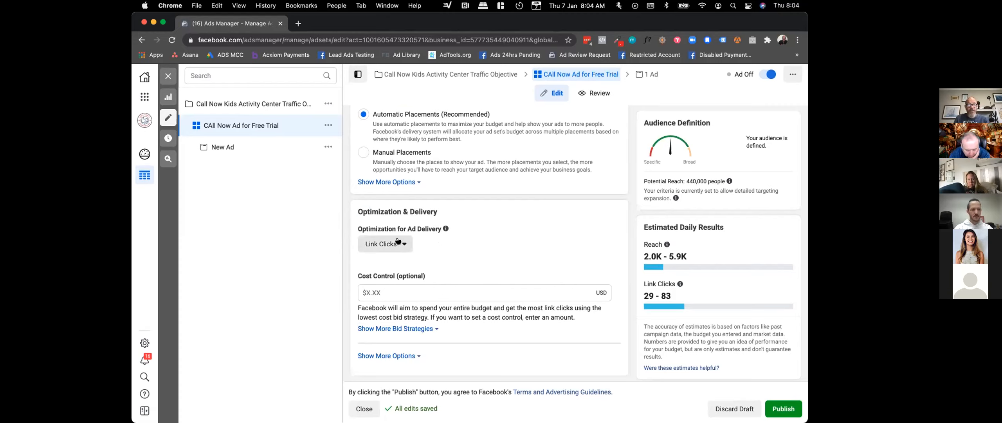
pyautogui.scroll(-1, 435, 244)
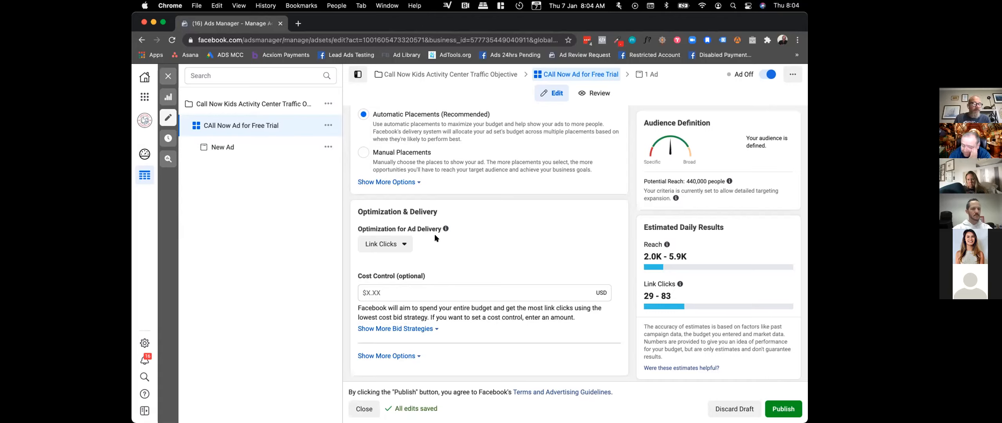
pyautogui.moveTo(355, 211); pyautogui.dragTo(443, 214)
pyautogui.click(443, 213)
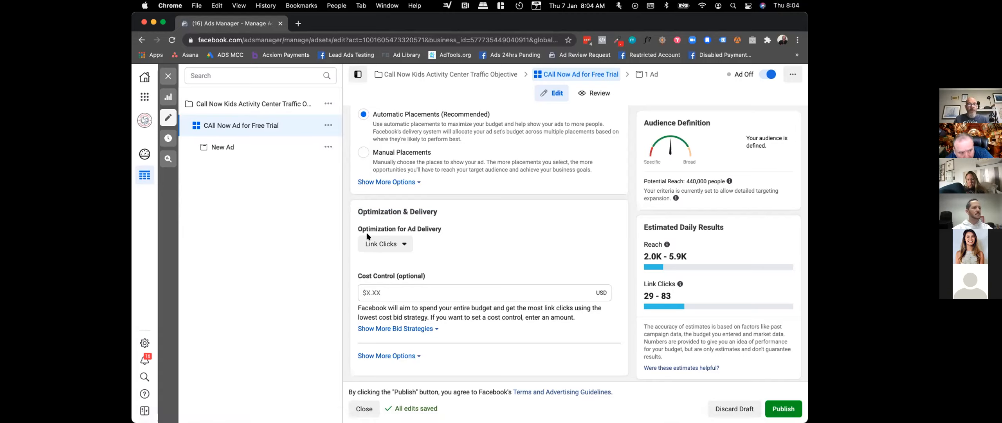
pyautogui.moveTo(385, 283)
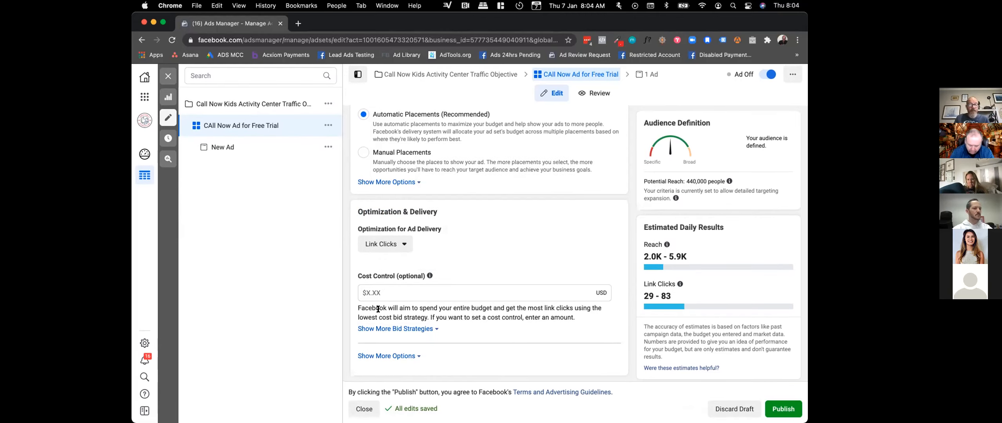
pyautogui.moveTo(421, 283)
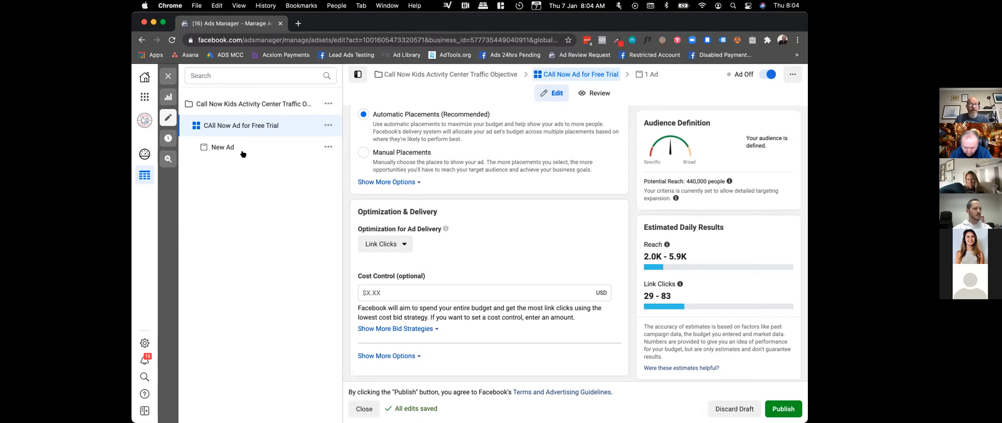
# - Open the New Ad under the call now ad set and review its Facebook Page and Instagram account options
pyautogui.click(213, 147)
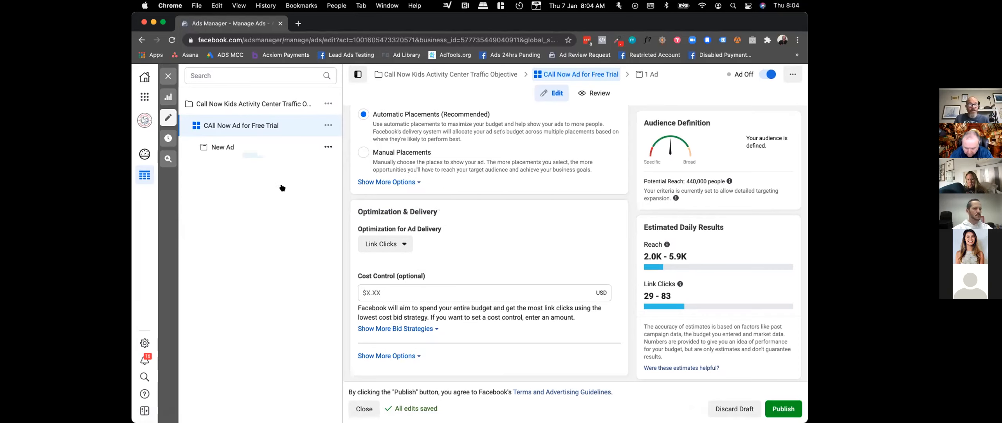
pyautogui.click(389, 141)
pyautogui.scroll(-3, 393, 158)
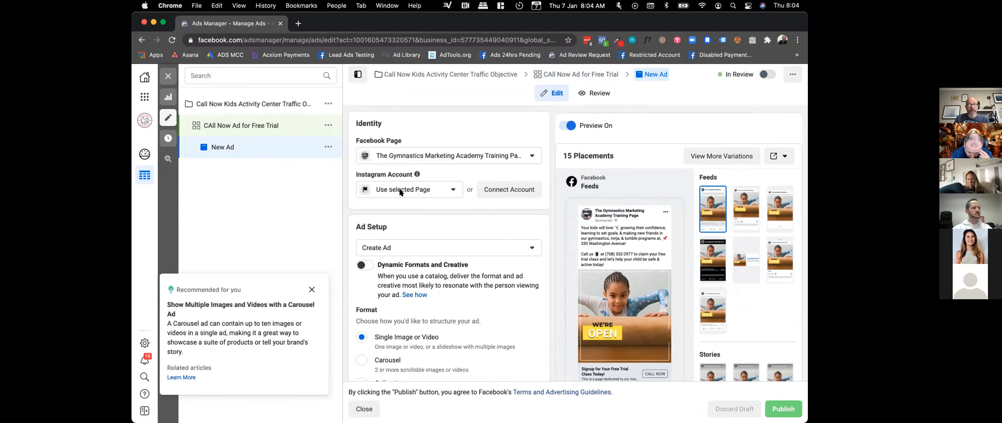
pyautogui.click(400, 191)
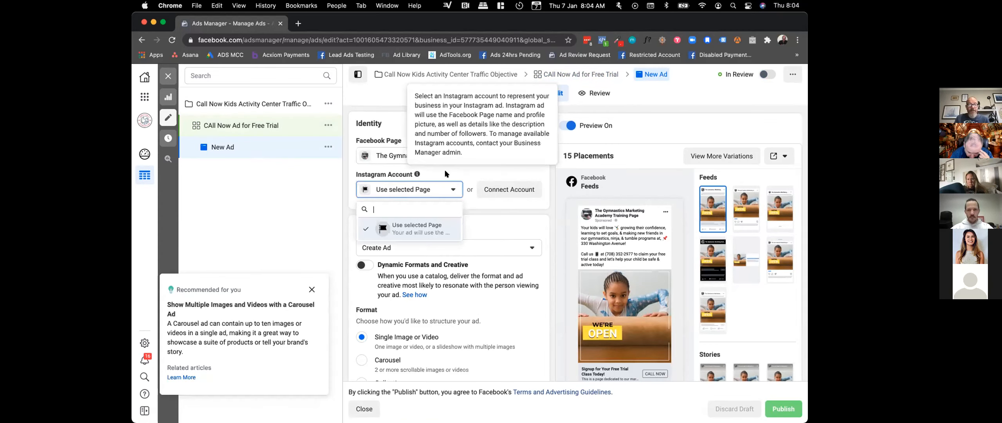
pyautogui.click(434, 137)
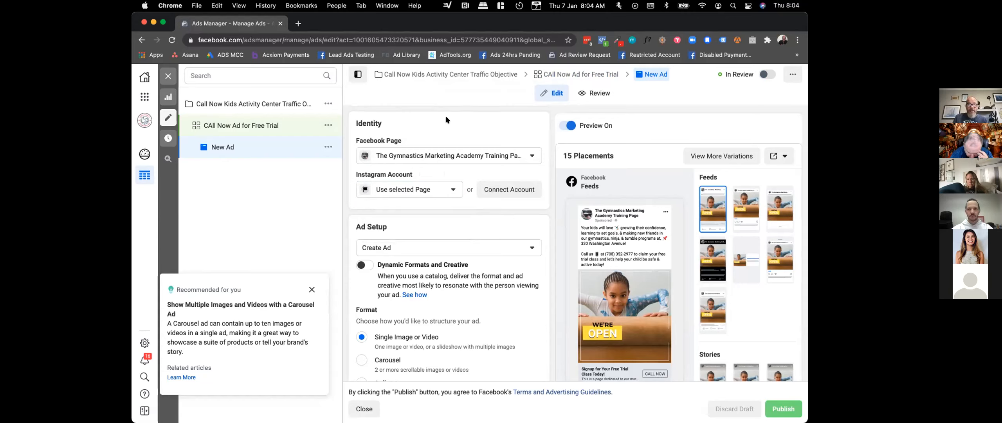
# - Review the ad's setup and format options, fullscreen mobile experience settings and creative media placements
pyautogui.scroll(-3, 406, 191)
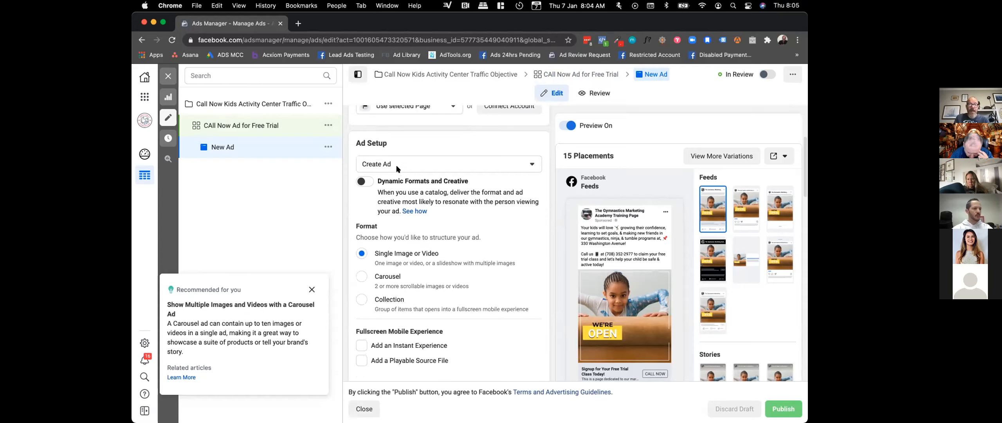
pyautogui.scroll(-2, 397, 169)
pyautogui.scroll(-5, 396, 169)
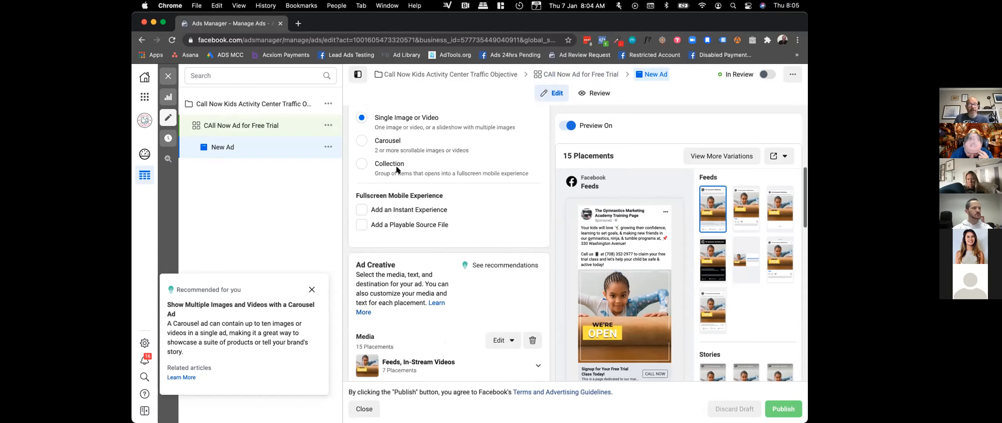
pyautogui.scroll(-1, 396, 166)
pyautogui.scroll(2, 396, 166)
pyautogui.scroll(-3, 397, 168)
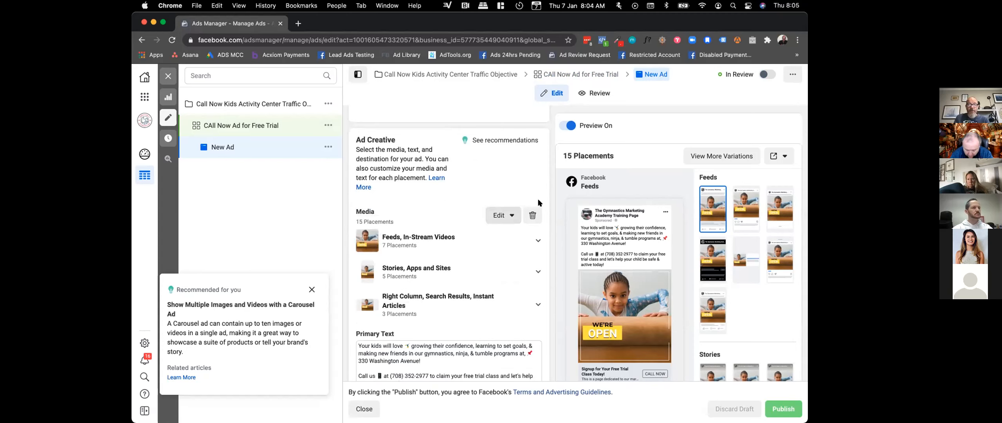
pyautogui.click(501, 216)
pyautogui.click(460, 199)
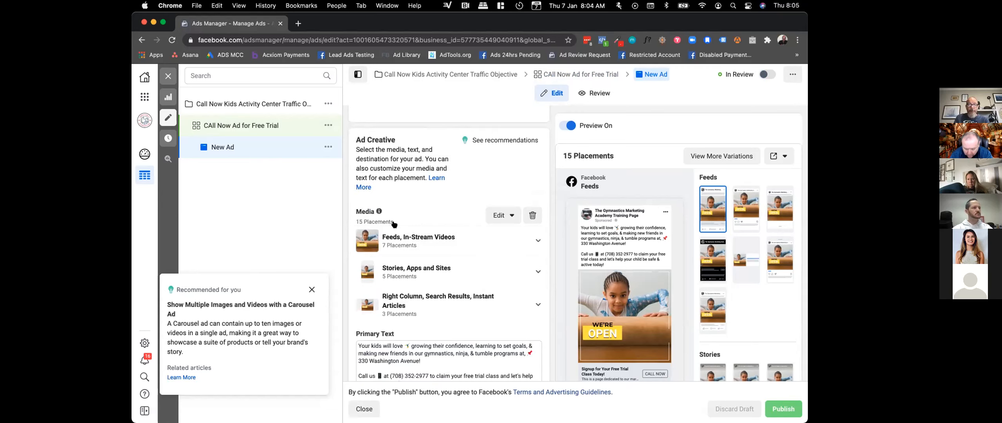
# - Review the ad's full primary text, highlighting it and leaving the wording unedited
pyautogui.scroll(-3, 446, 235)
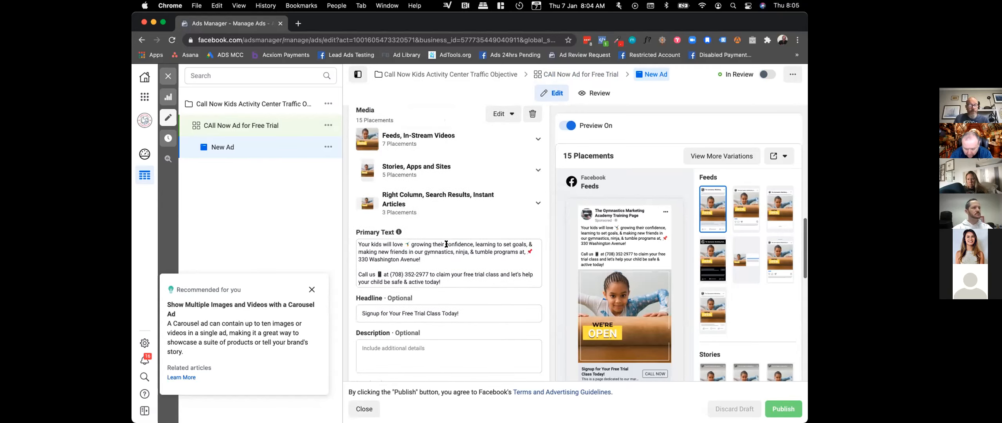
pyautogui.scroll(-1, 446, 243)
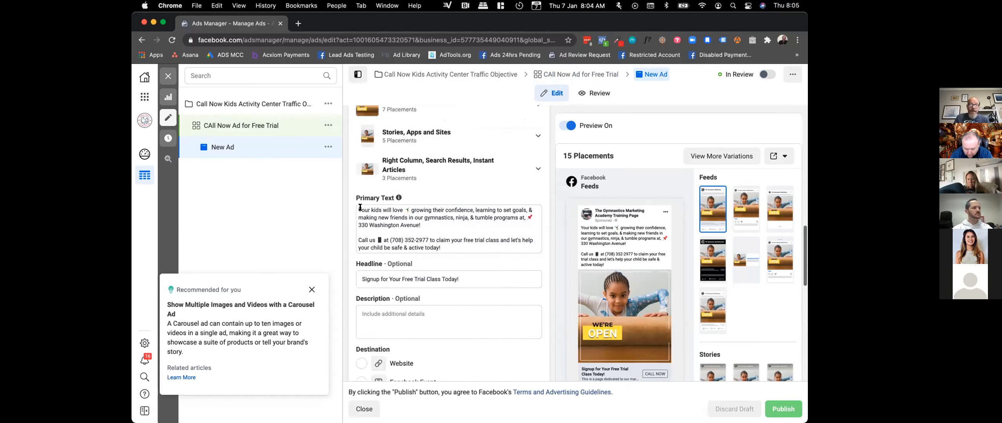
pyautogui.click(358, 207)
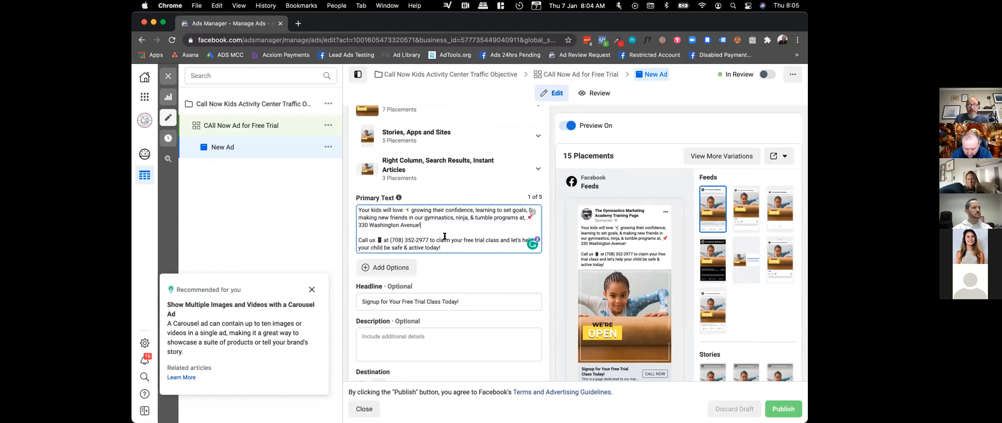
pyautogui.moveTo(434, 244); pyautogui.dragTo(355, 206)
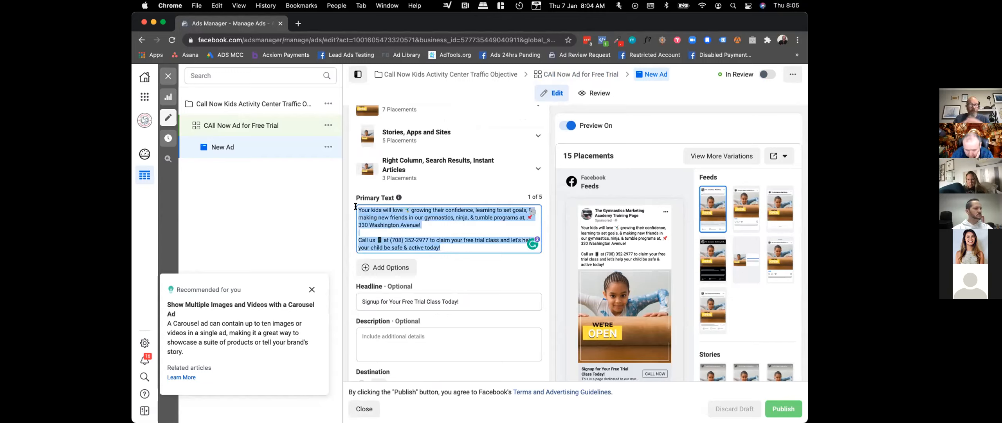
pyautogui.click(345, 210)
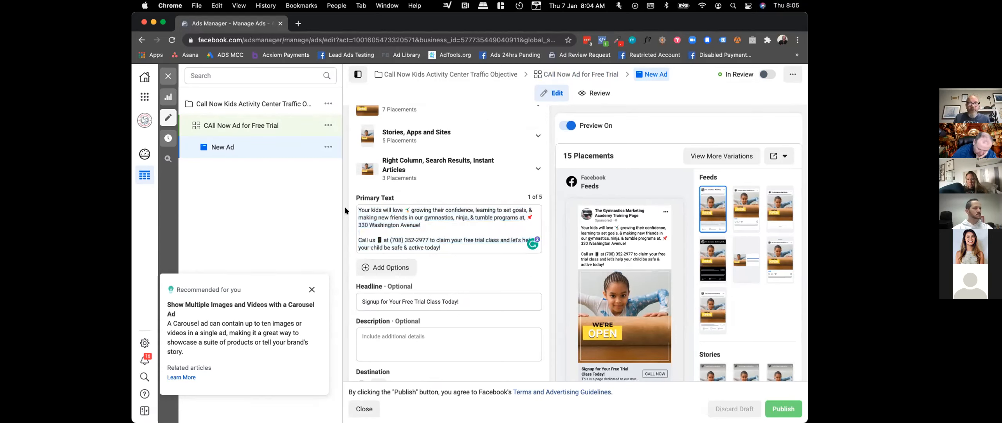
# - Review the ad's headline and optional description fields together with the destination choices
pyautogui.scroll(-3, 348, 212)
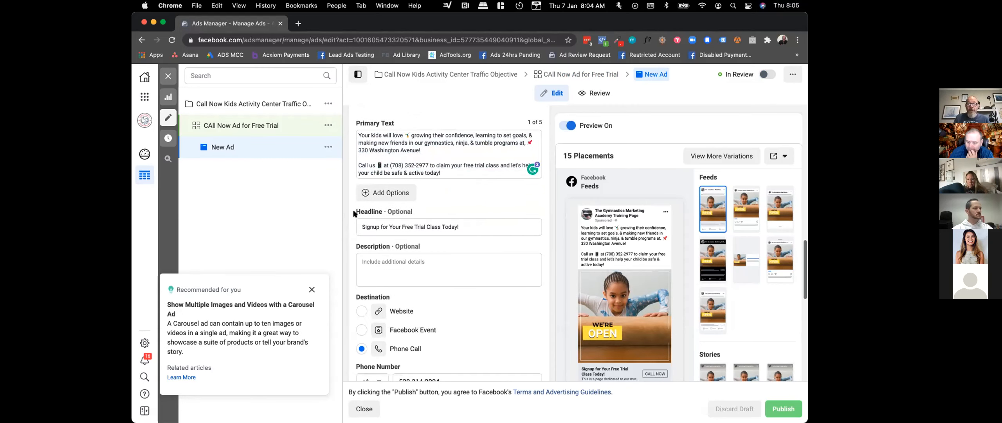
pyautogui.scroll(-4, 613, 297)
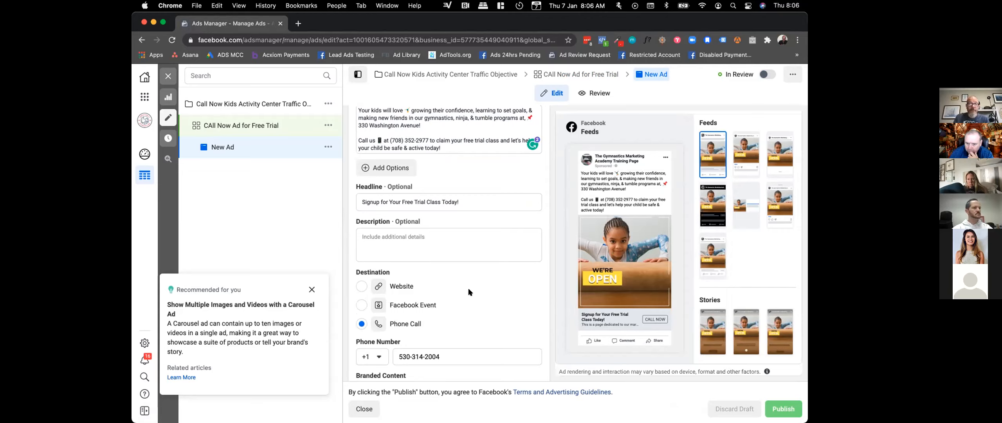
pyautogui.scroll(1, 469, 289)
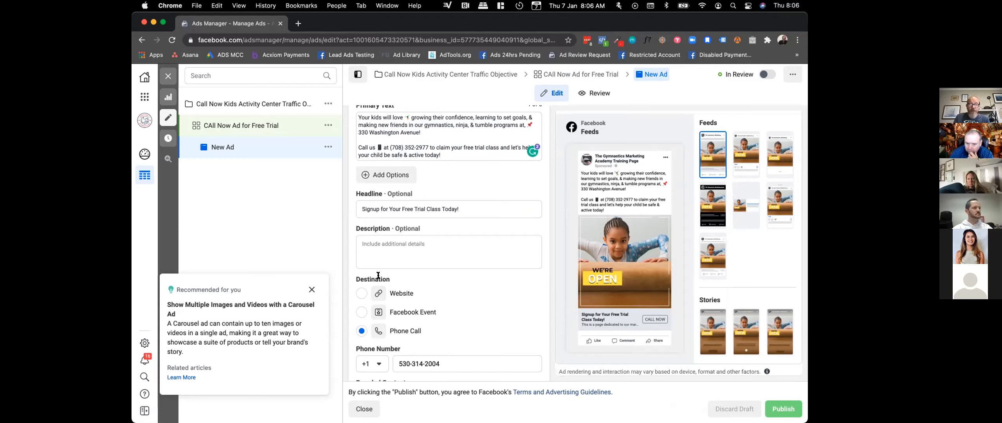
pyautogui.click(385, 203)
pyautogui.moveTo(460, 209); pyautogui.dragTo(360, 209)
pyautogui.click(360, 209)
pyautogui.click(458, 209)
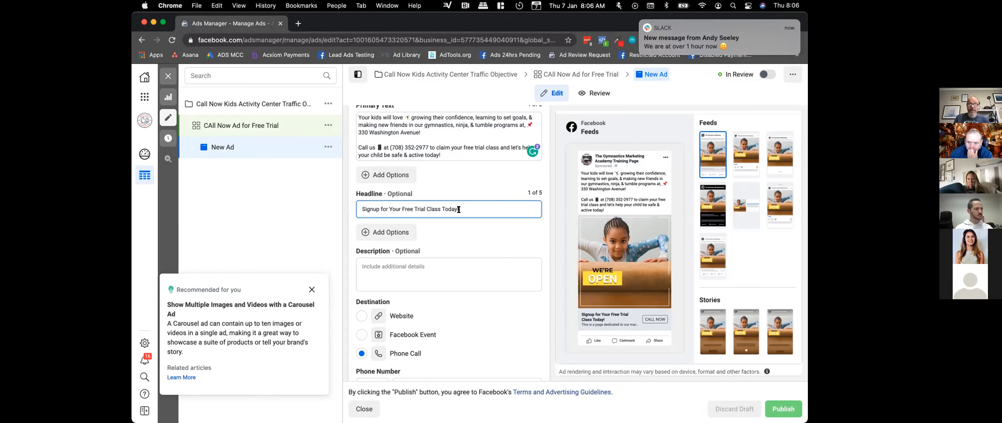
pyautogui.click(382, 273)
# - Try the Website, Phone Call and Facebook Event destinations for the ad, checking which fields and button each one offers
pyautogui.scroll(-3, 382, 272)
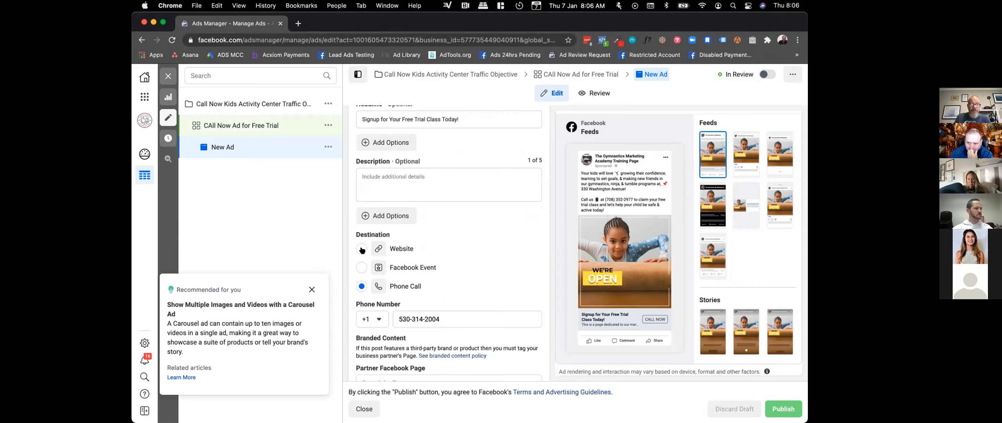
pyautogui.click(362, 249)
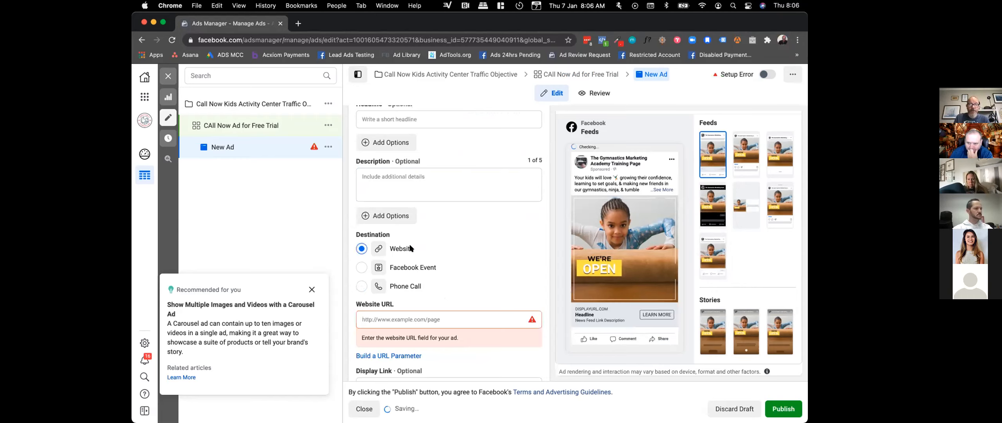
pyautogui.click(379, 315)
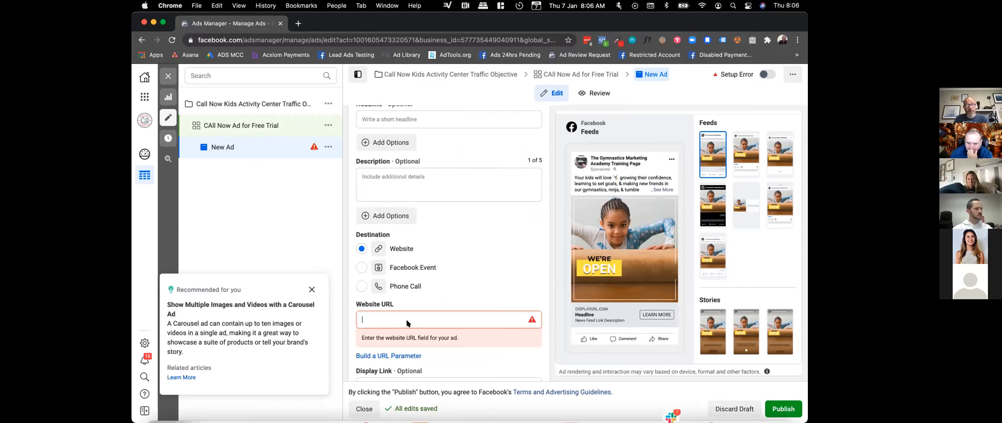
pyautogui.click(360, 286)
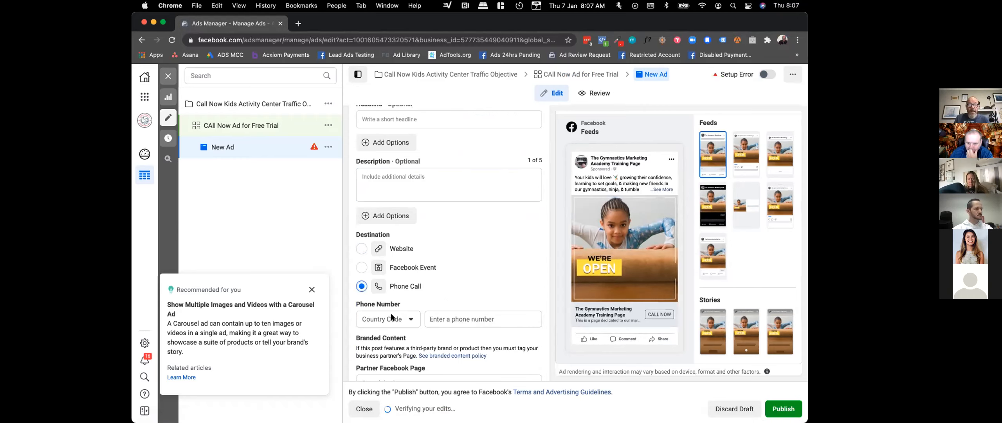
pyautogui.click(392, 317)
pyautogui.click(455, 318)
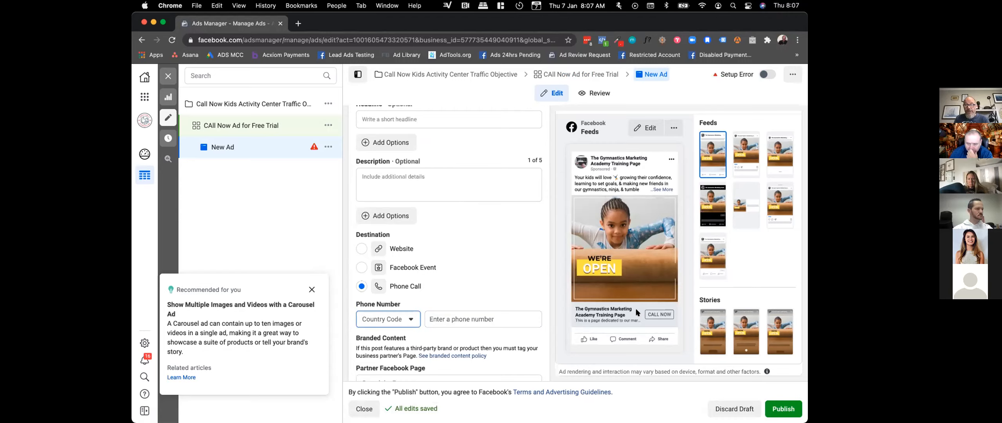
pyautogui.click(362, 268)
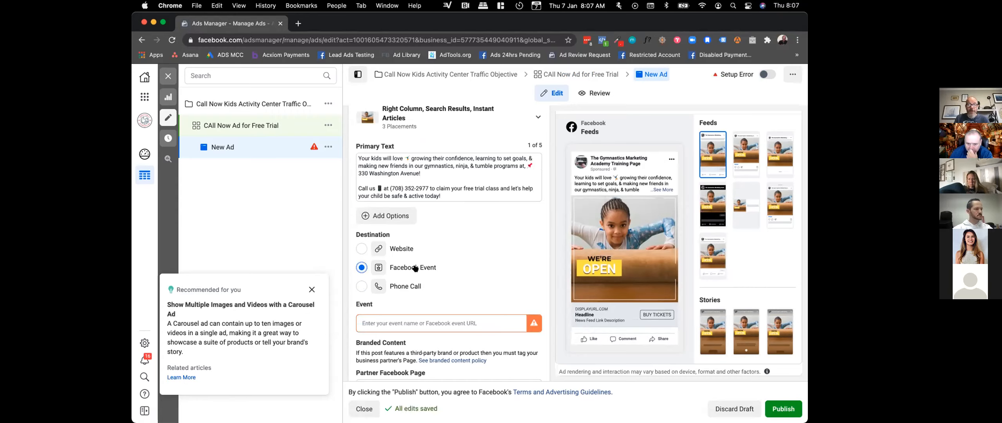
pyautogui.click(410, 321)
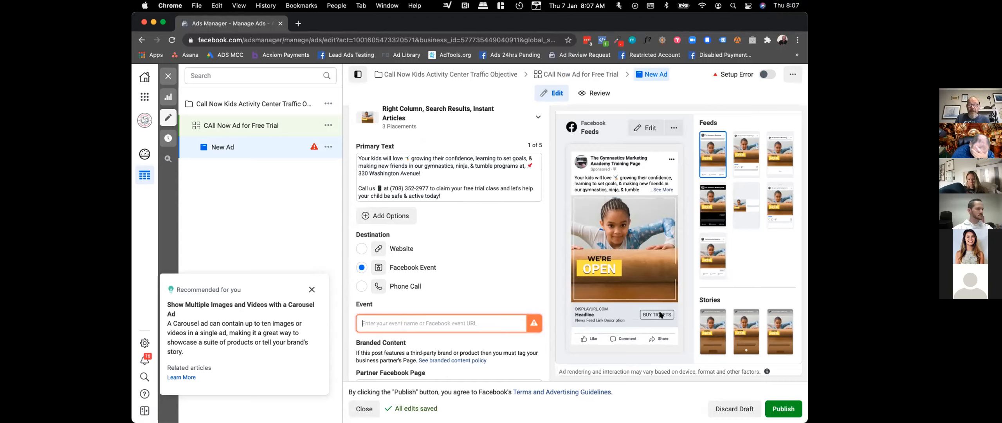
# - Set the ad's destination to Website
pyautogui.click(362, 248)
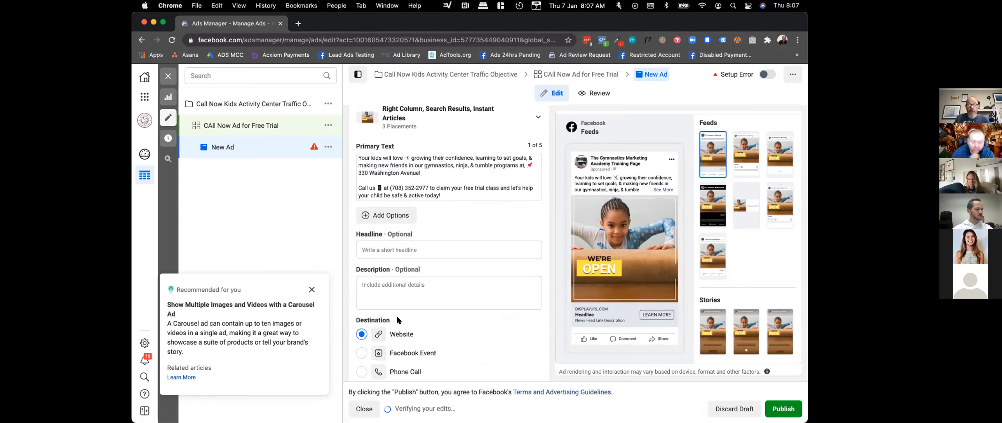
pyautogui.scroll(-2, 399, 319)
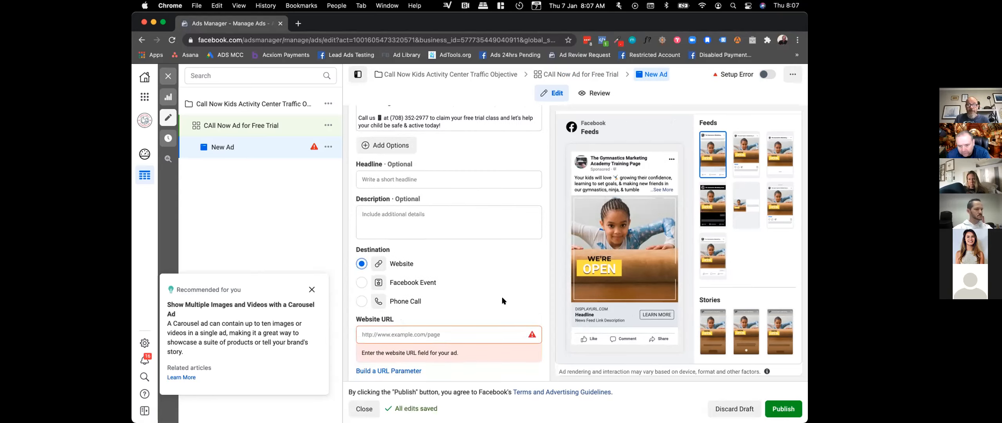
pyautogui.scroll(-3, 503, 299)
pyautogui.scroll(-2, 503, 301)
# - Browse the call-to-action options, choose Sign Up for the ad, and submit the ad for publishing
pyautogui.click(445, 297)
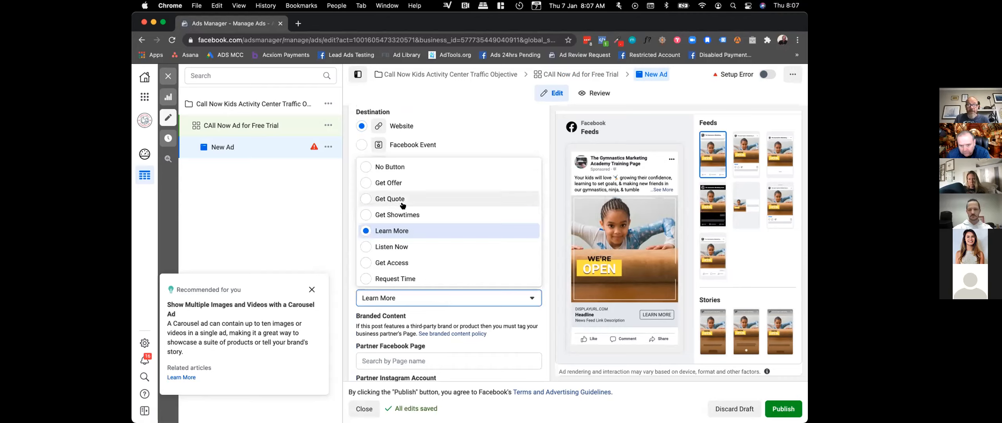
pyautogui.scroll(-3, 403, 205)
pyautogui.scroll(3, 403, 205)
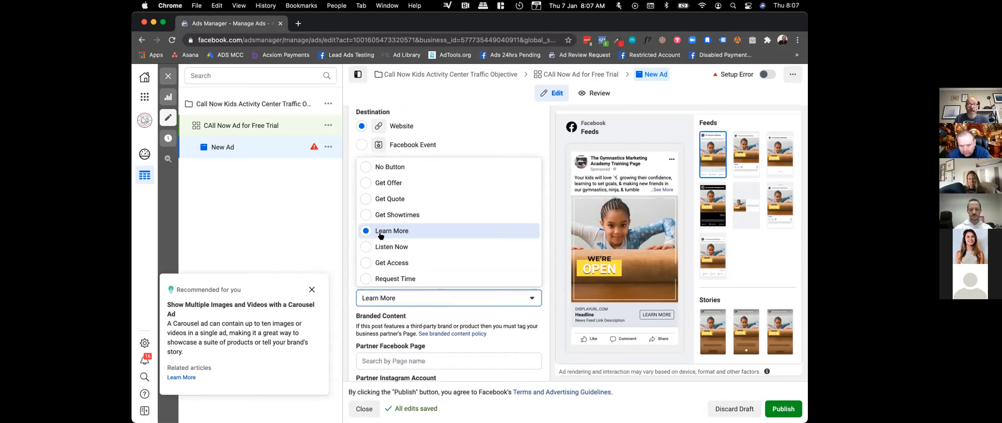
pyautogui.scroll(-2, 370, 211)
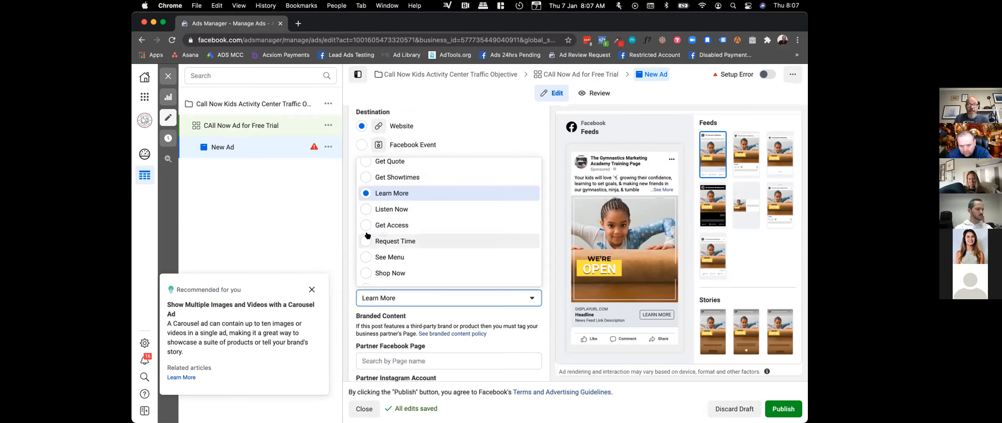
pyautogui.scroll(-4, 368, 219)
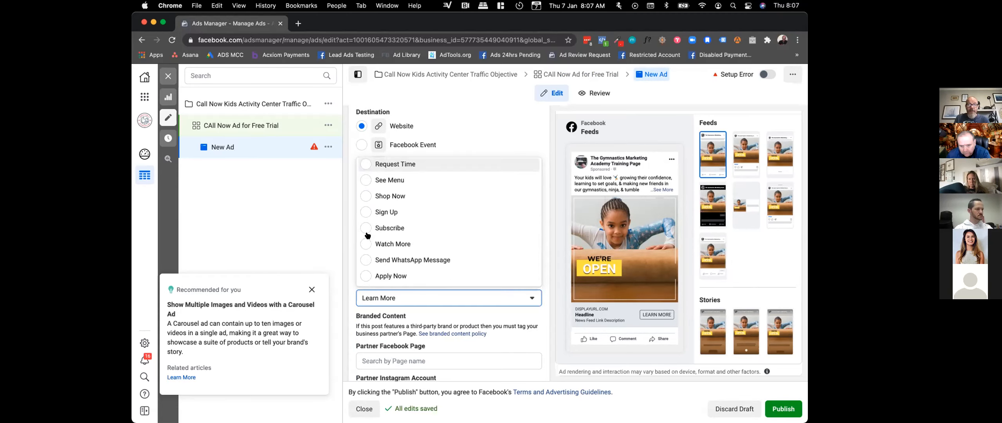
pyautogui.click(365, 209)
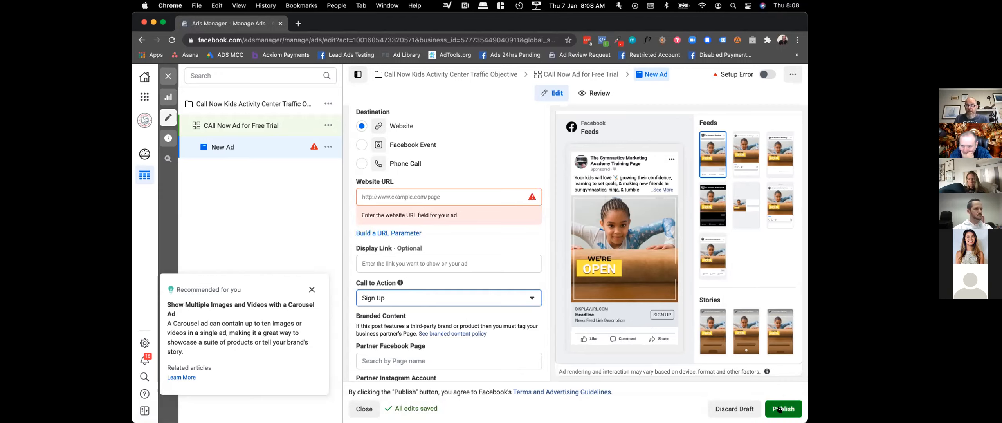
pyautogui.click(780, 405)
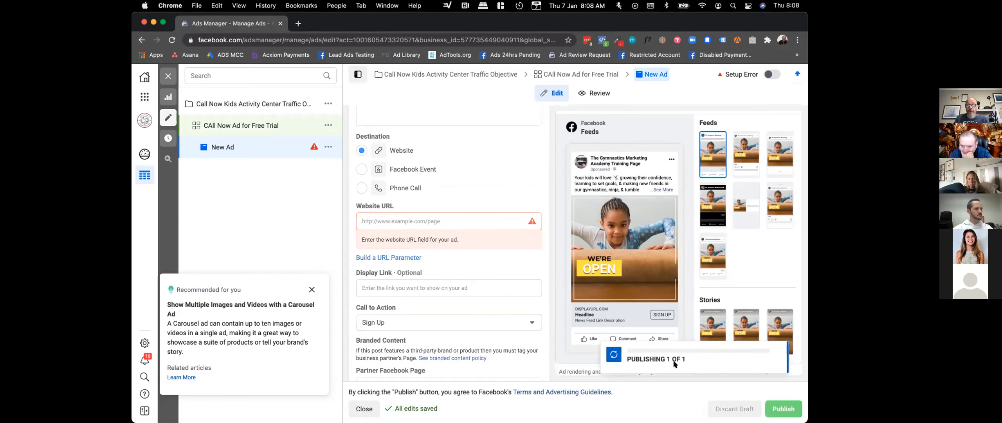